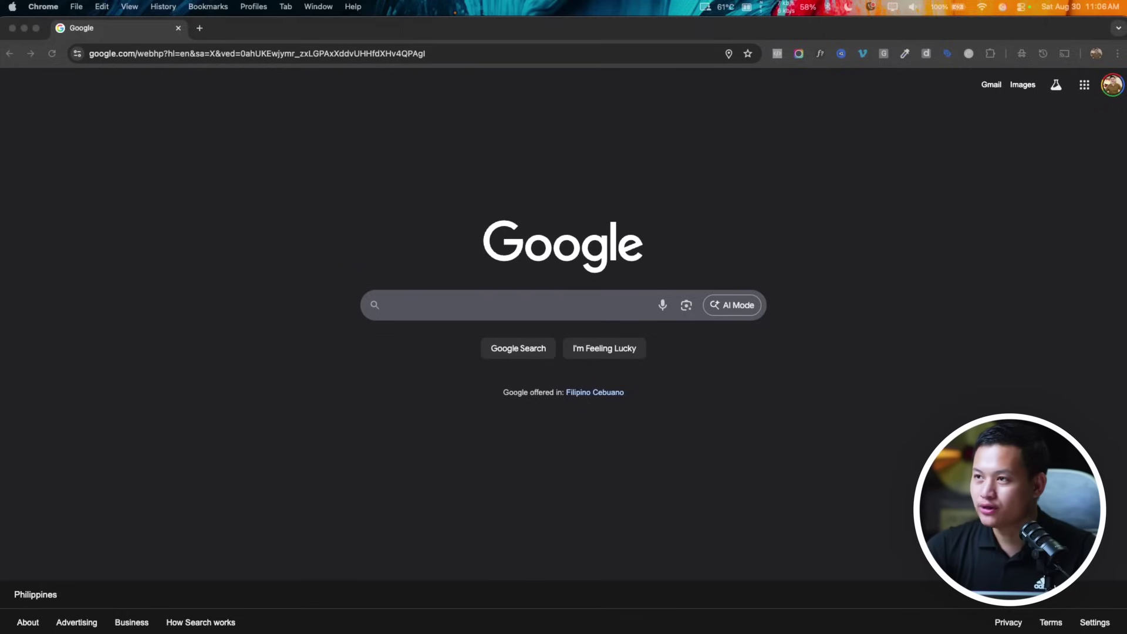
- Search Google for "google ai studio" and go to the Google AI Studio chat
left_click(207, 320)
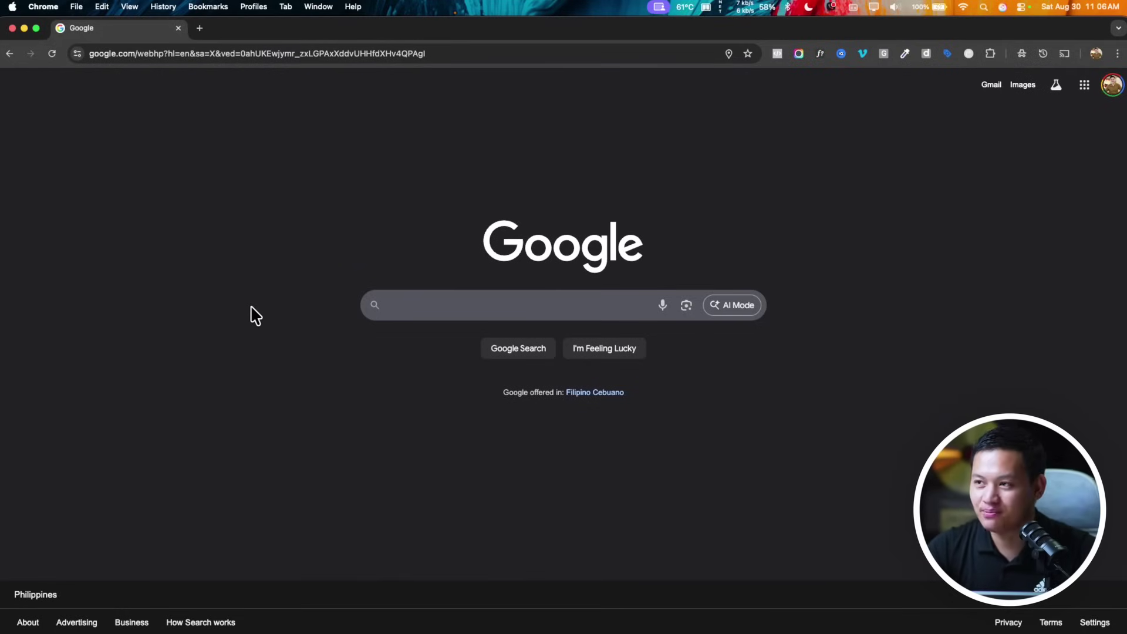
type("google")
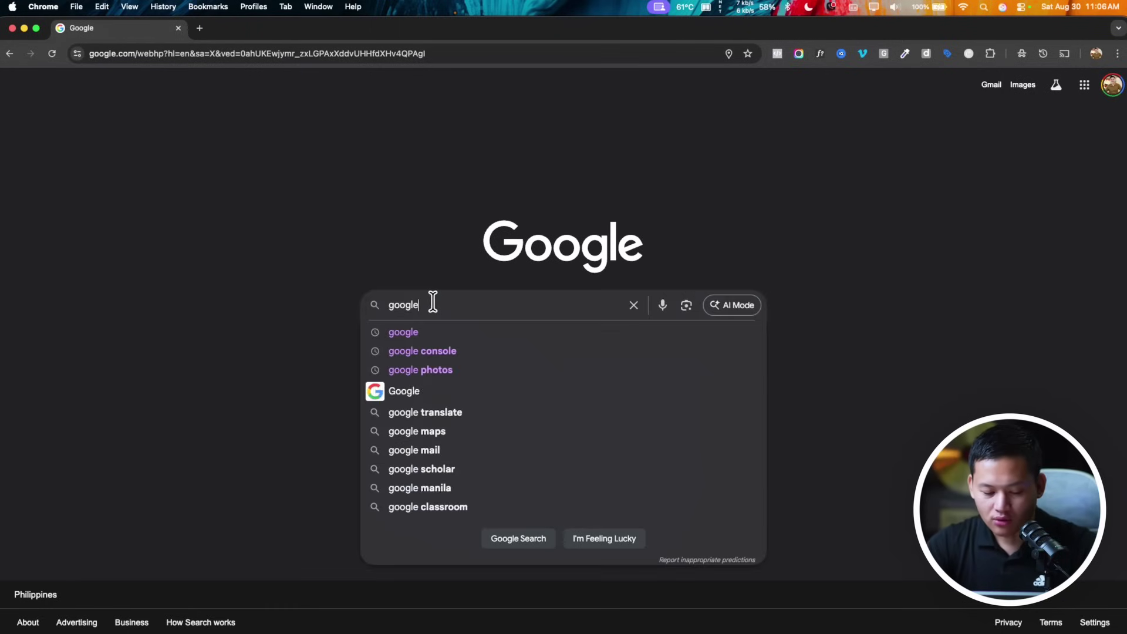
type(" ai studio")
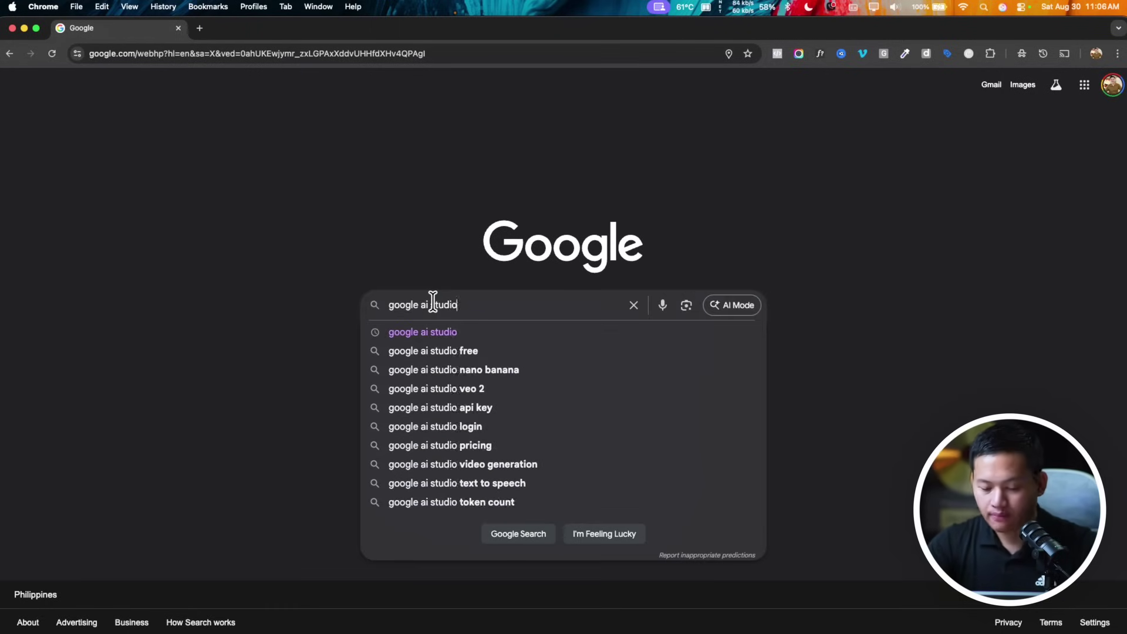
key("Return")
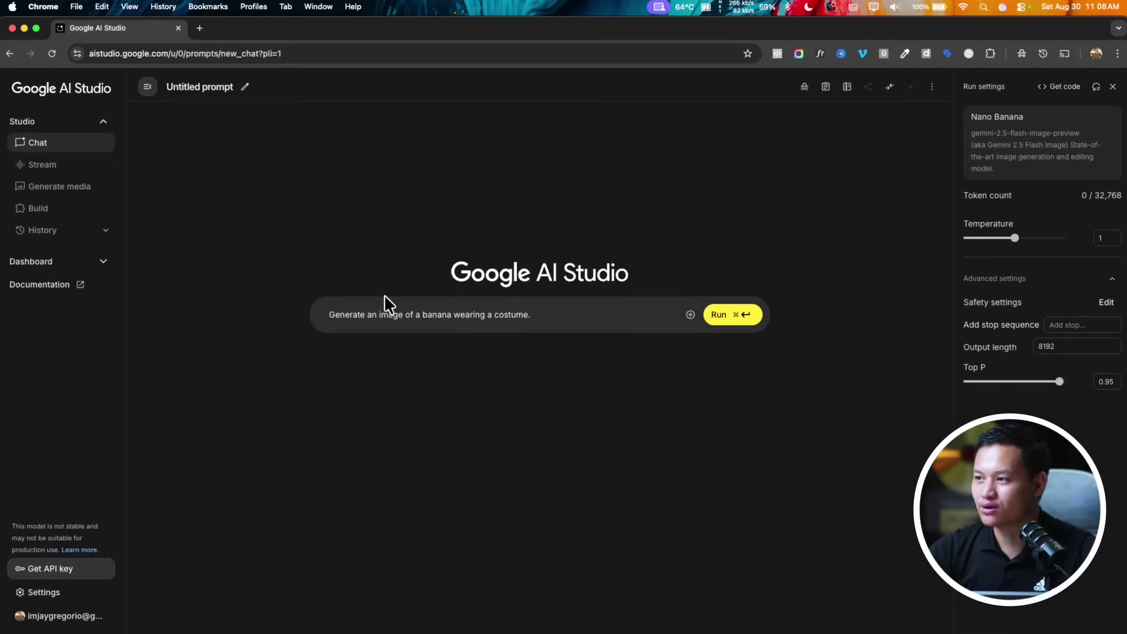
- Upload the "Welcome to Hong Kong" photo to the chat prompt and clear the sample banana prompt text
triple_click(538, 307)
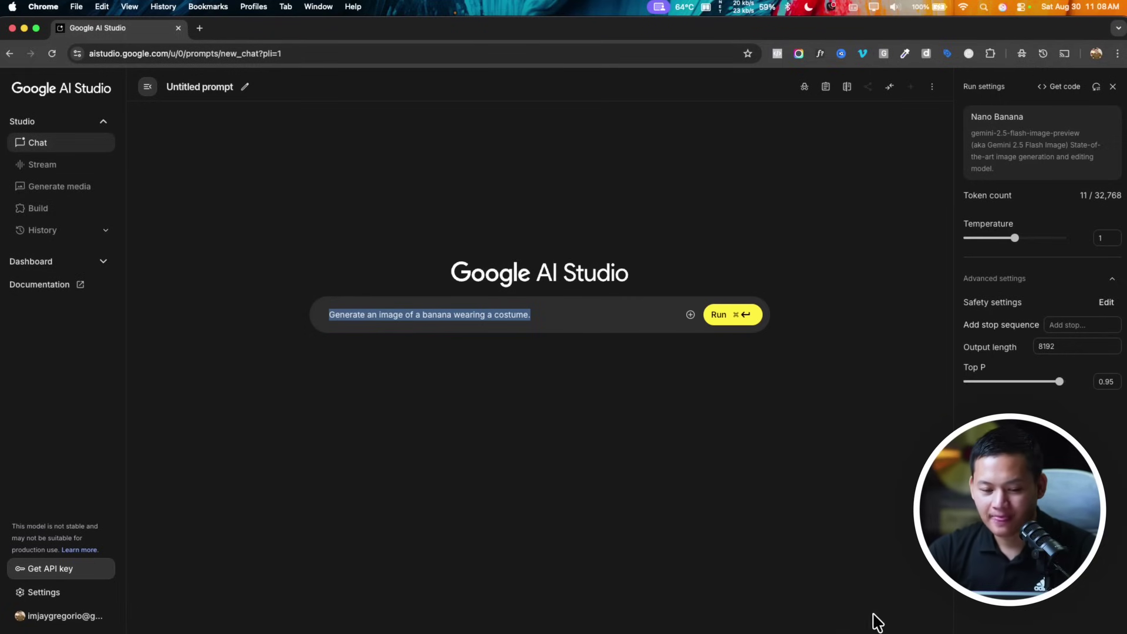
mouse_move(876, 628)
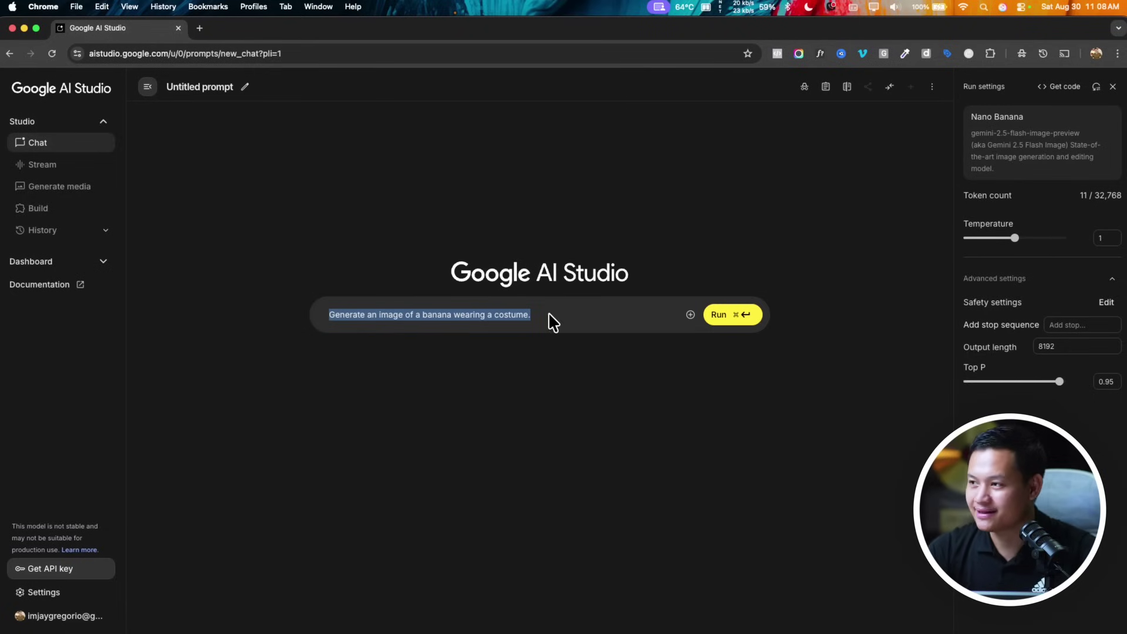
left_click(696, 307)
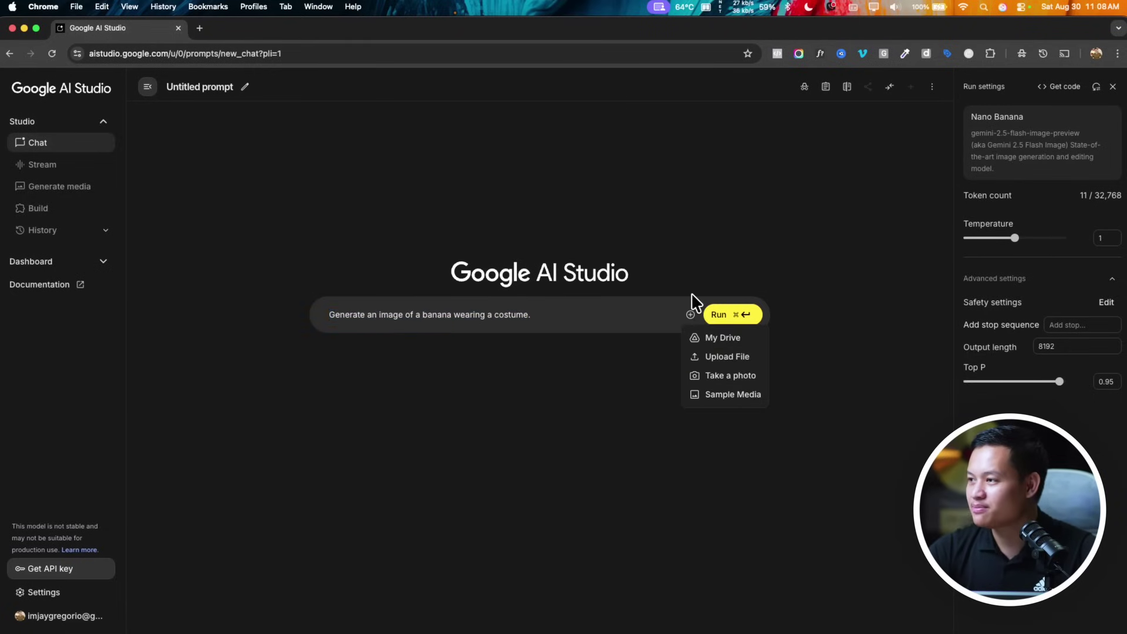
left_click(730, 350)
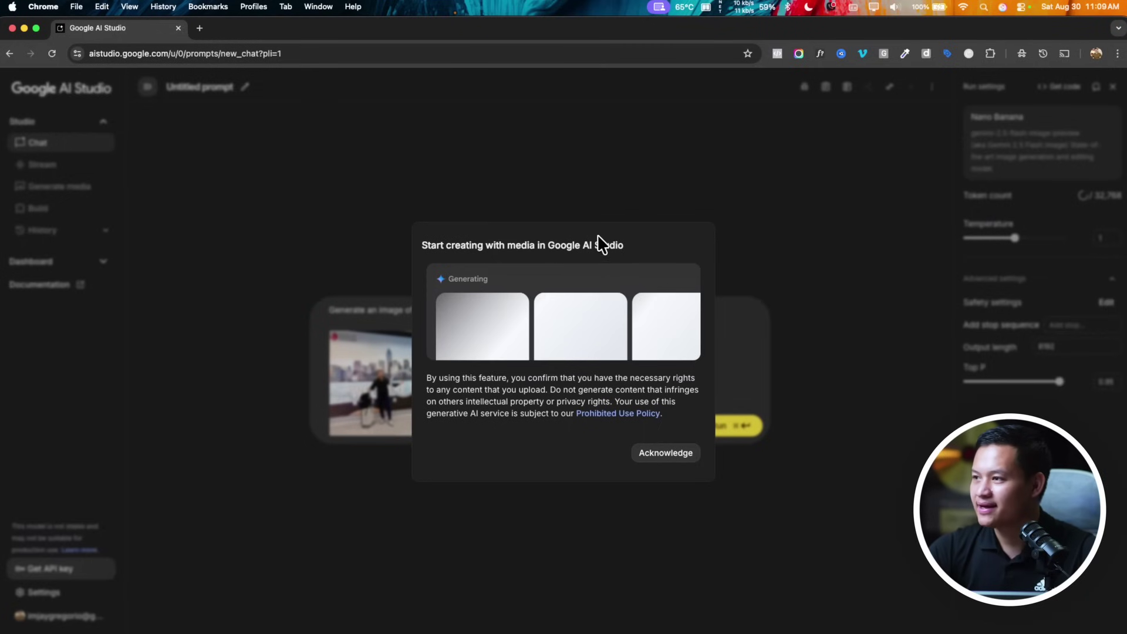
left_click(678, 450)
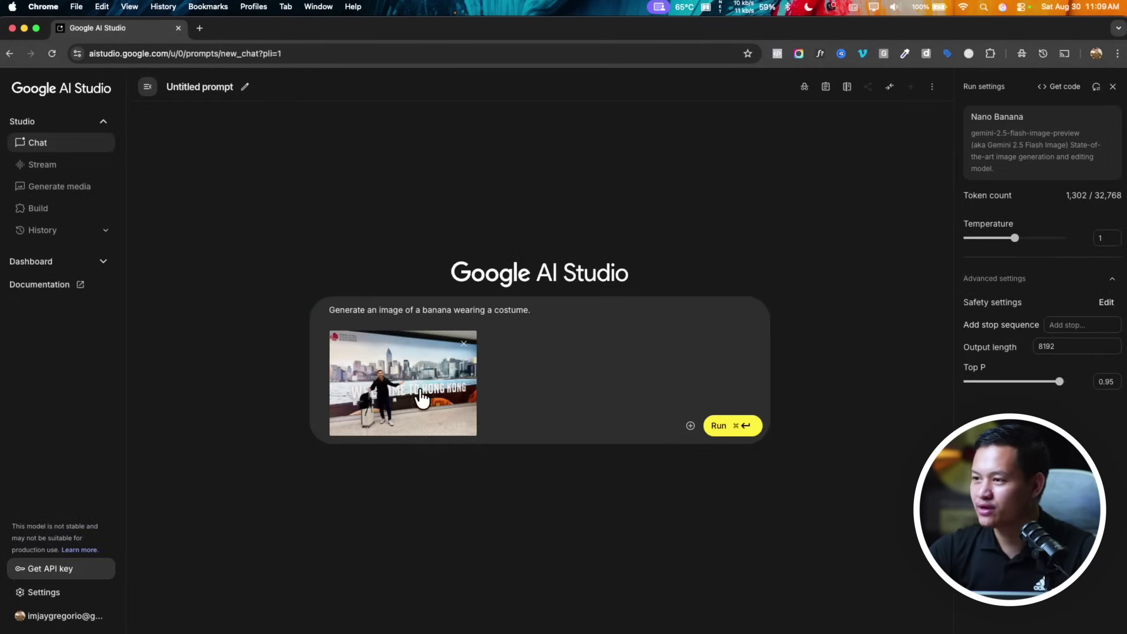
triple_click(389, 307)
key("BackSpace")
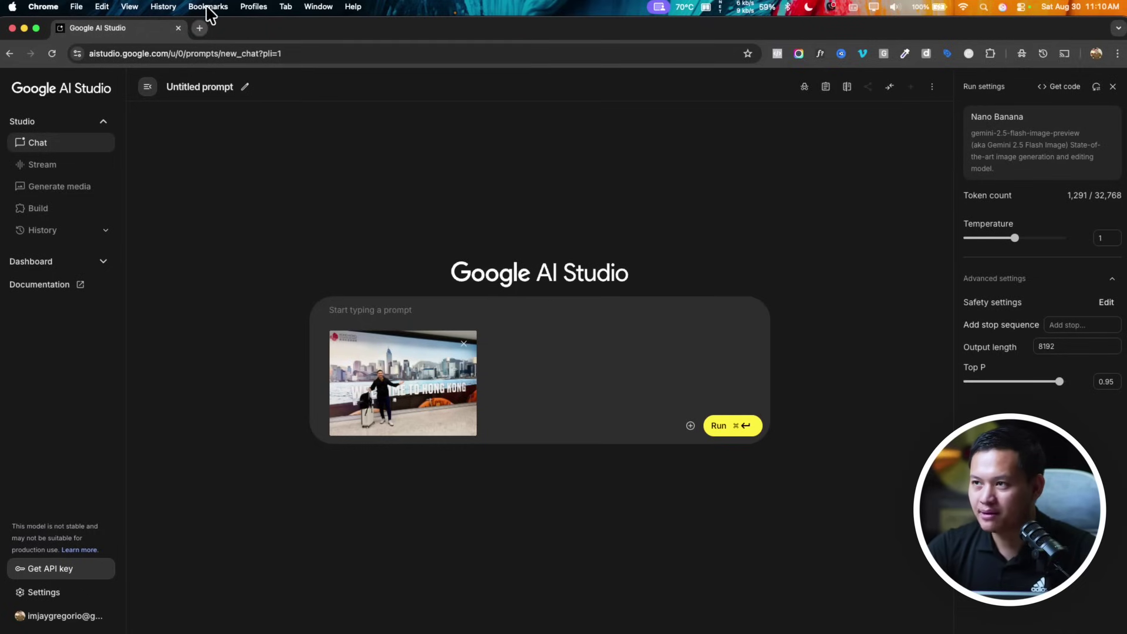
- In a new browser tab, search Google for "sam altman" and show the image results
key("super+t")
type("goog")
key("Down")
key("Return")
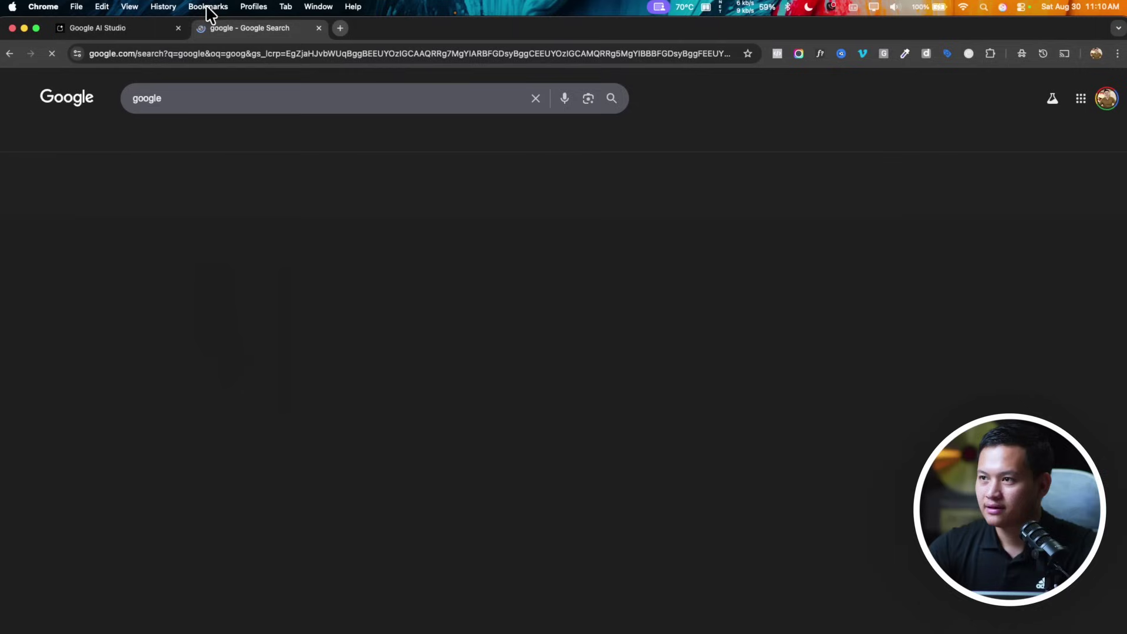
double_click(194, 98)
type("sa")
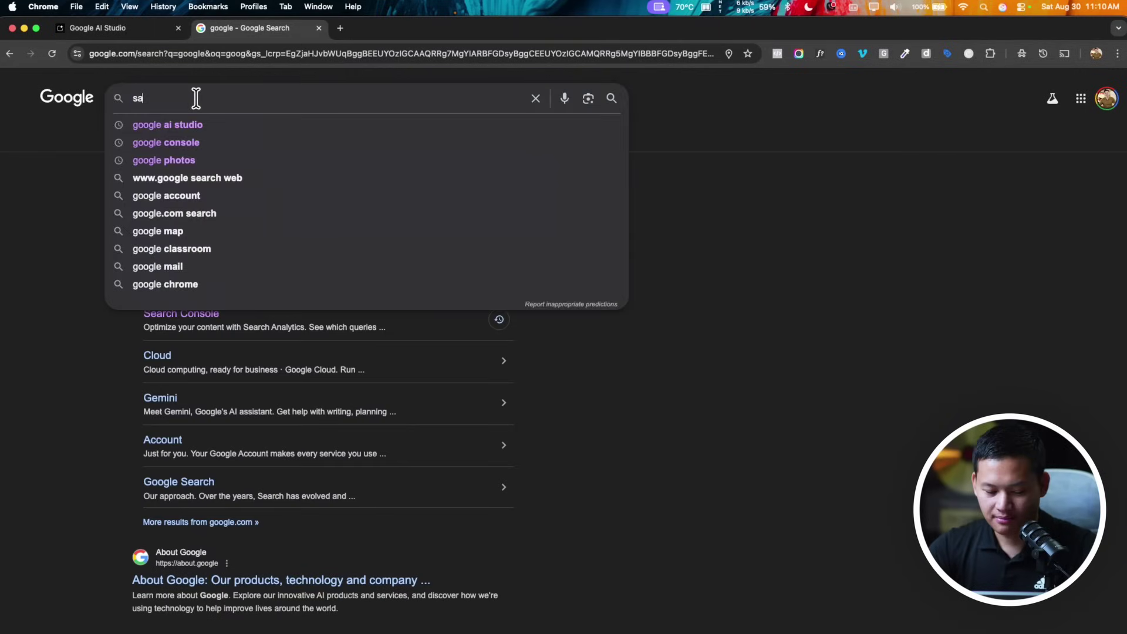
type("m altman")
key("Return")
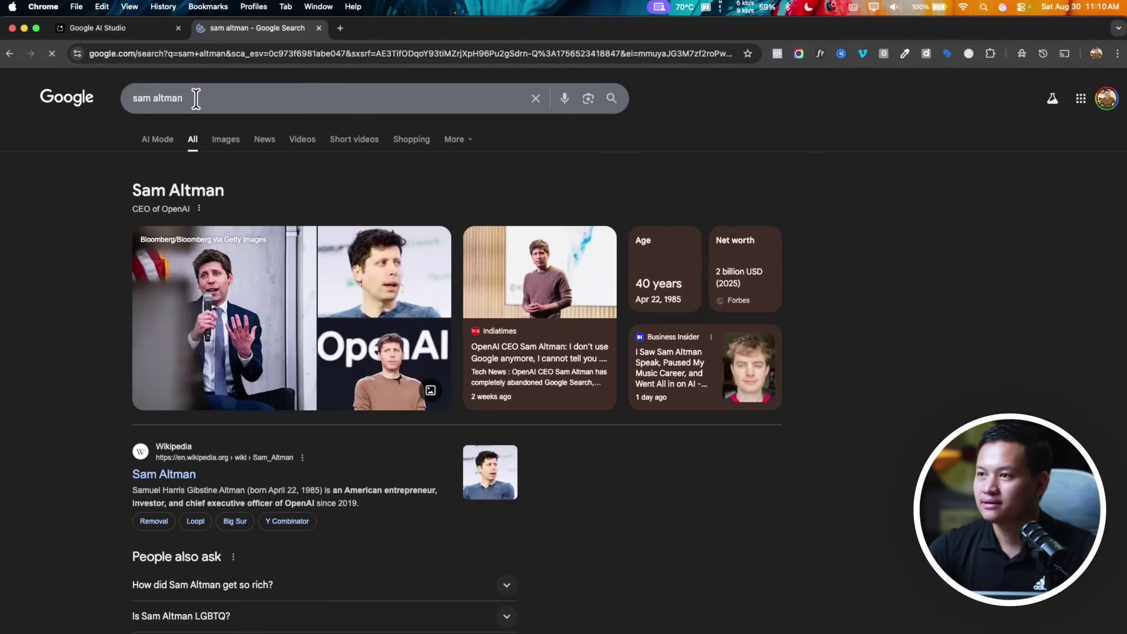
left_click(230, 139)
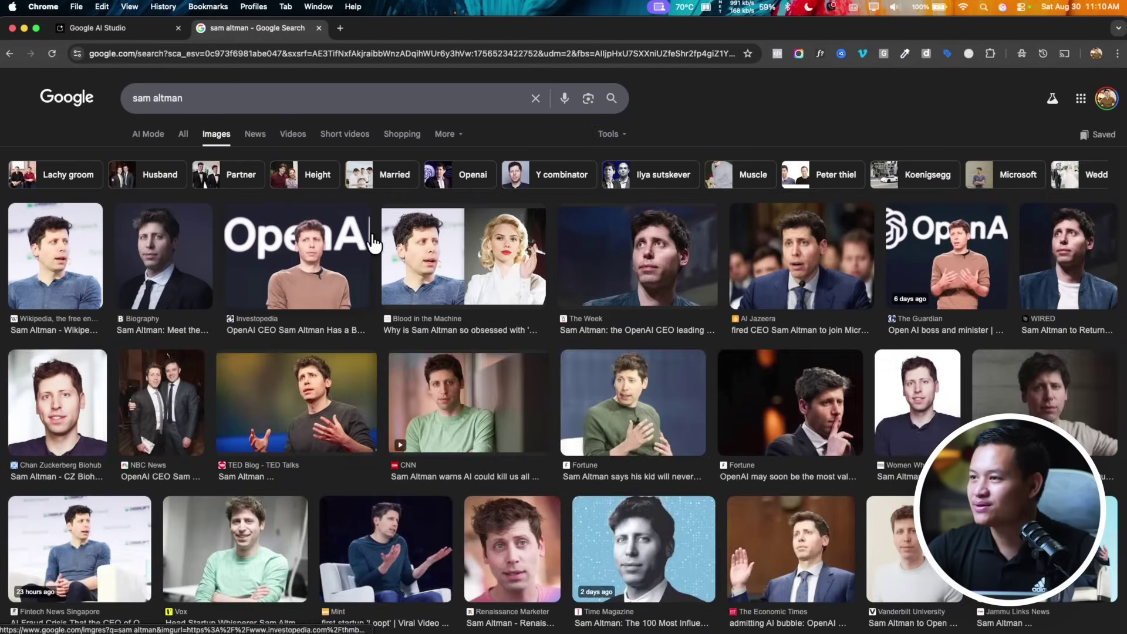
- Copy the Chan Zuckerberg Biohub portrait of Sam Altman and paste it into the AI Studio prompt as a second image
left_click(74, 367)
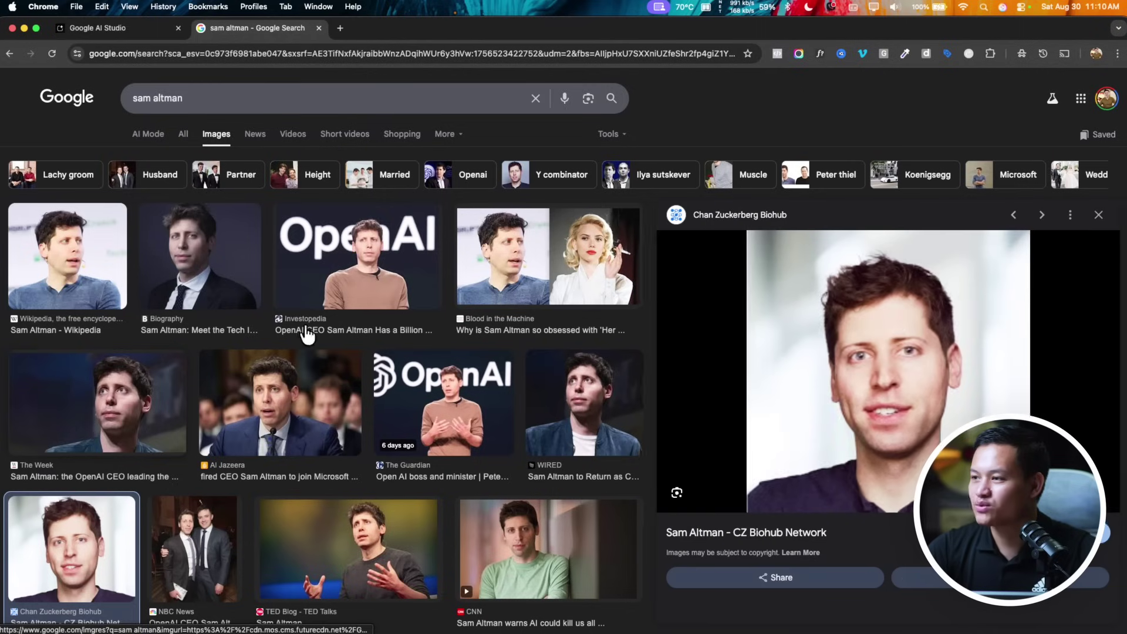
right_click(893, 312)
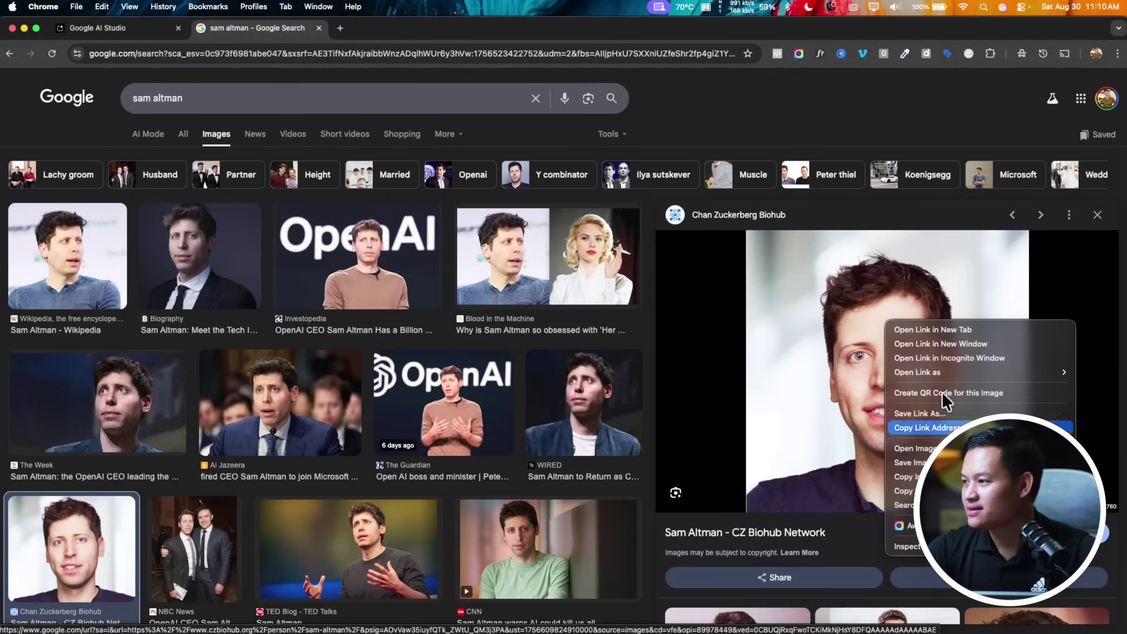
left_click(966, 477)
key("super+1")
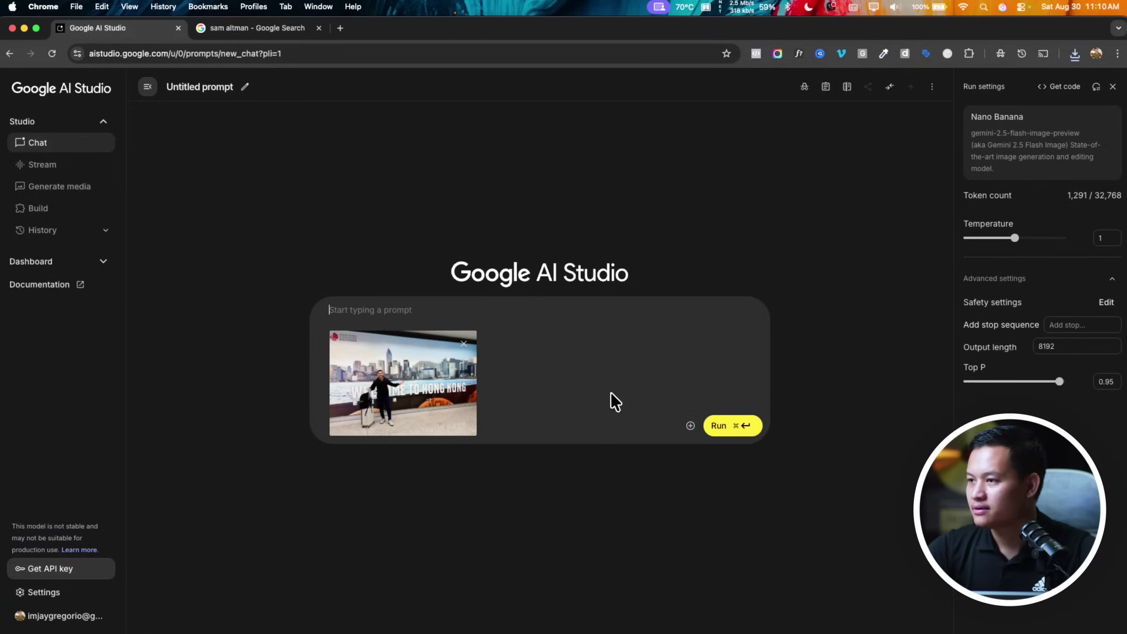
left_click(691, 426)
left_click(448, 299)
key("super+v")
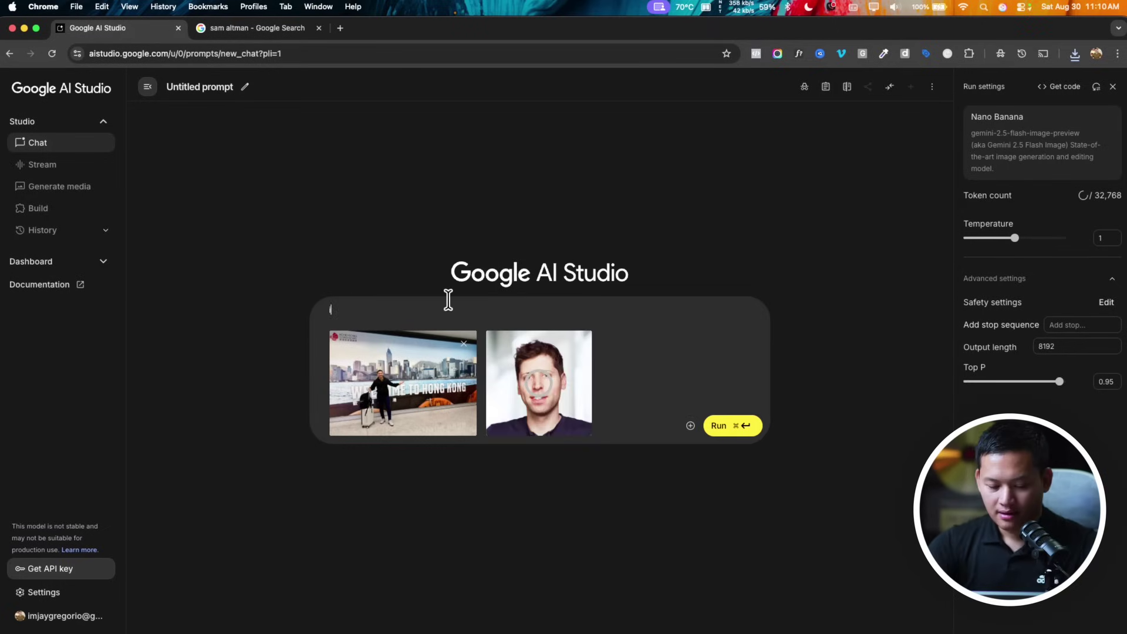
- Run the prompt "i want you to place sam altman with me, make sure to retain the facial photo." with both images
type("i wan")
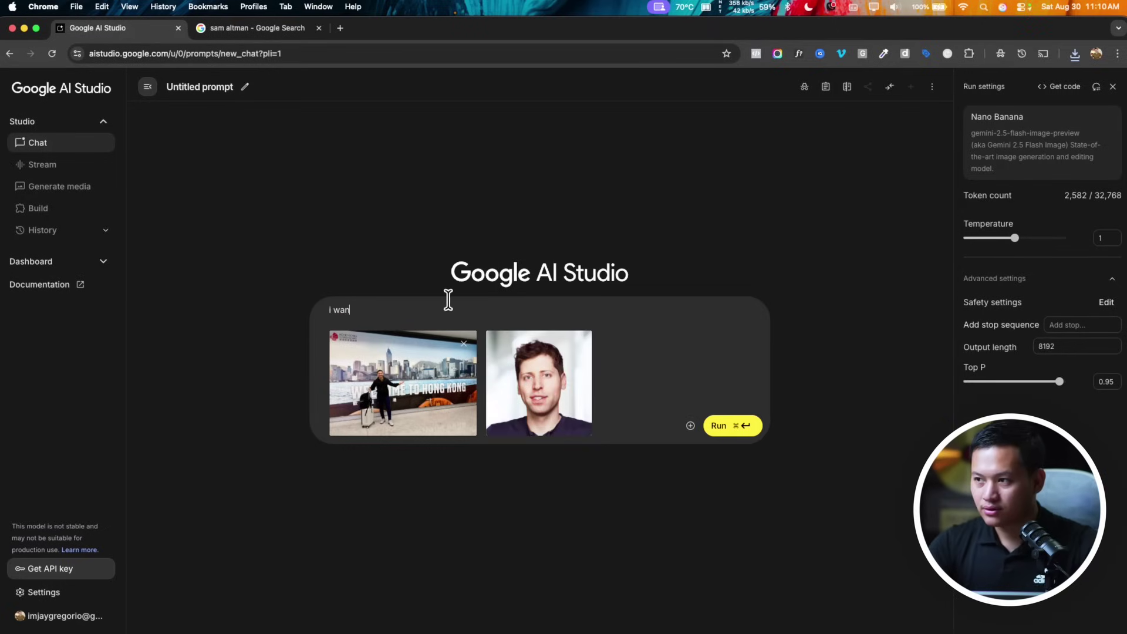
type("t you to ")
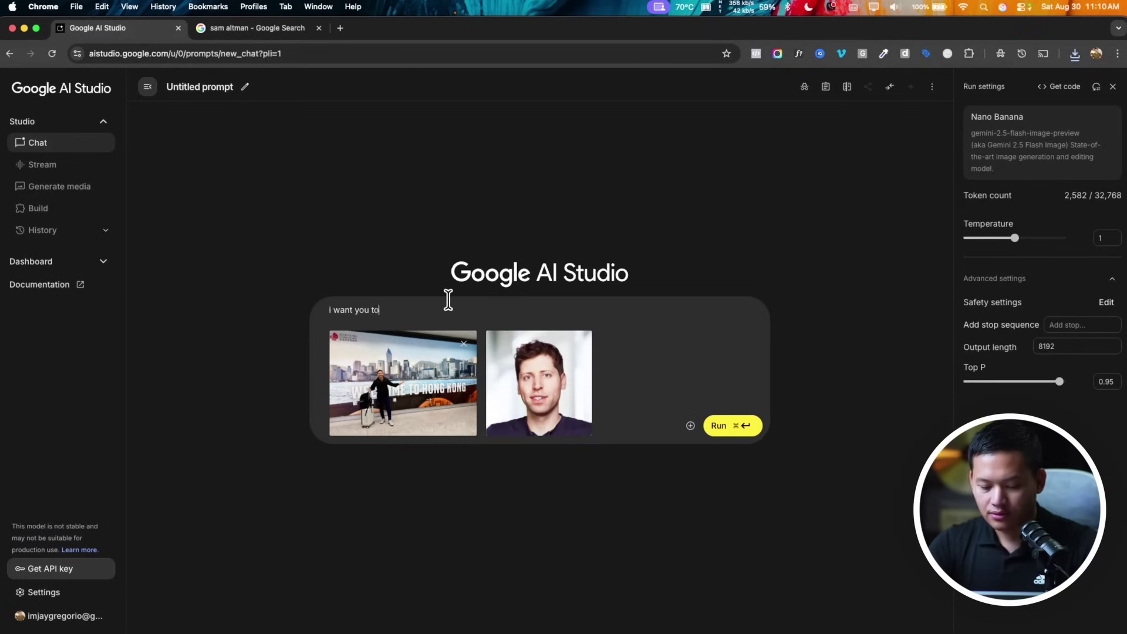
type("place")
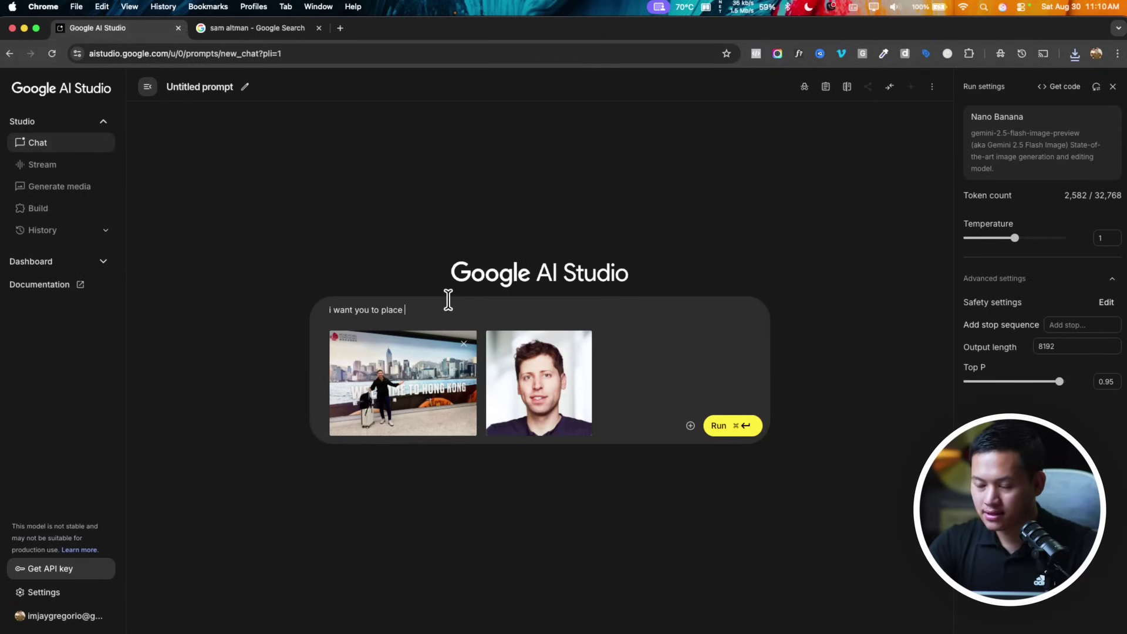
type(" sam altman with me, make s")
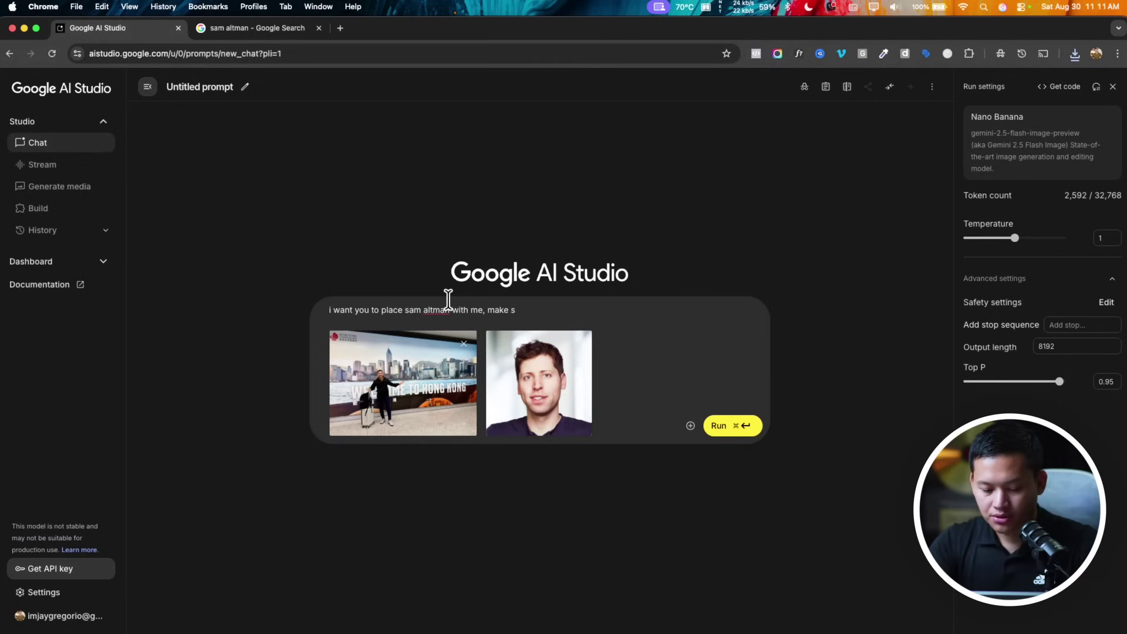
type("ure to retain ")
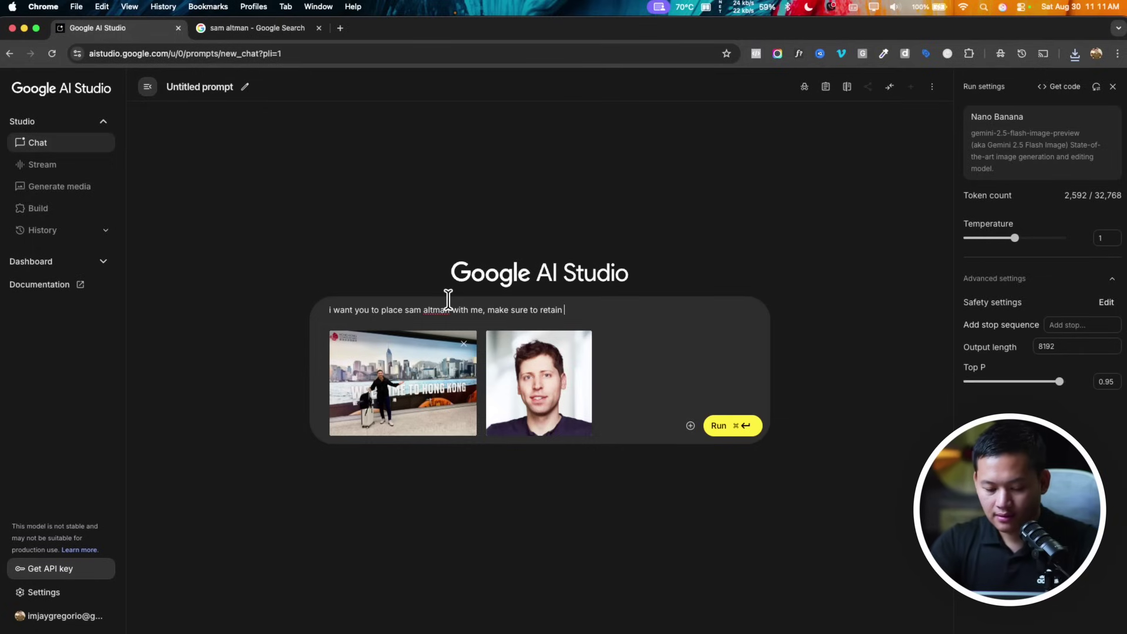
type("the facial")
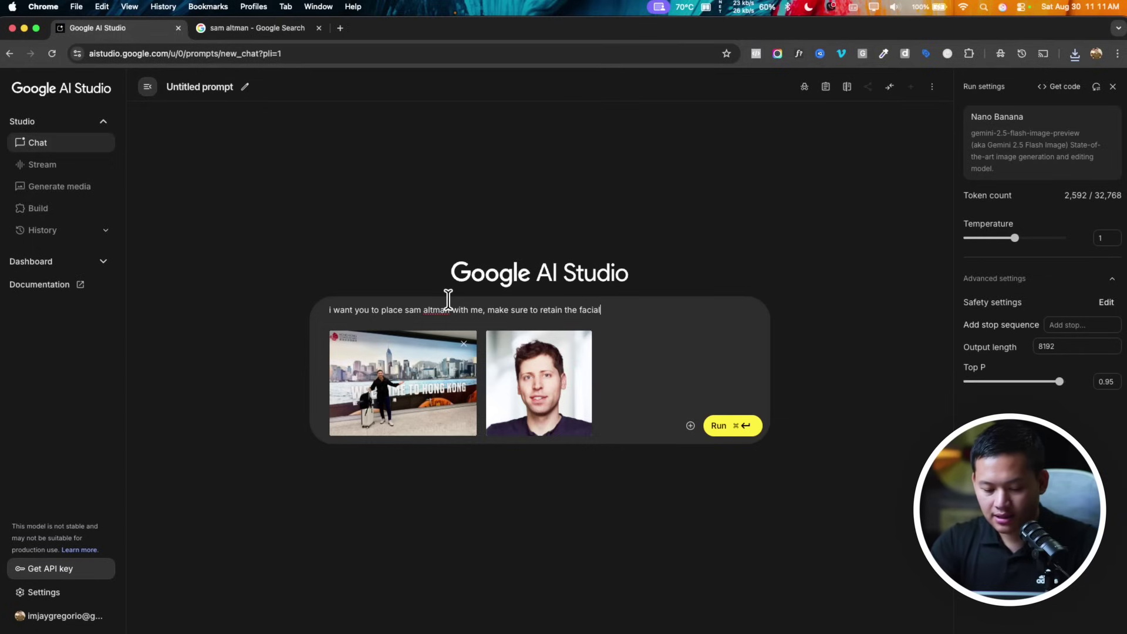
type(" photo.")
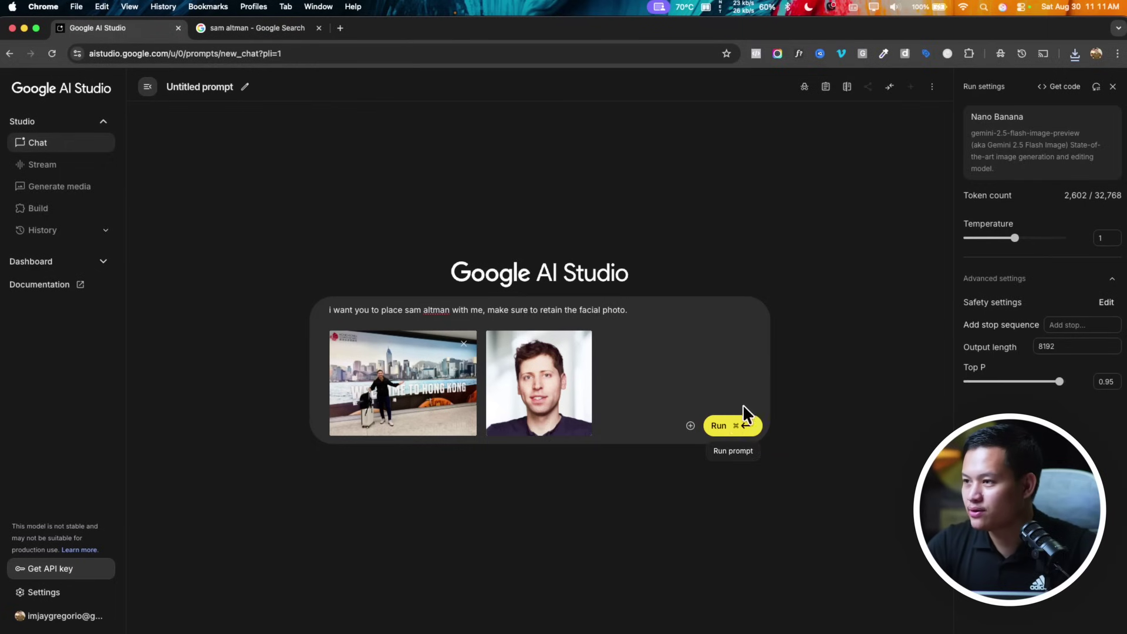
left_click(728, 424)
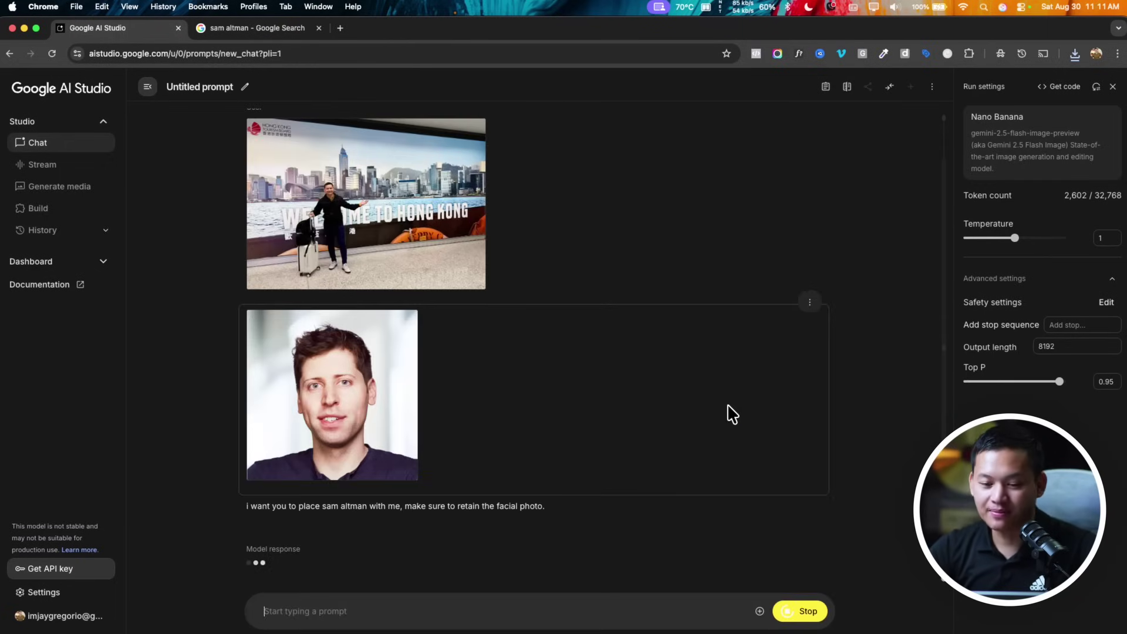
- Examine the generated image enlarged, checking both faces and the full figures, and compare it with the two source photos
scroll(579, 385, "up", 2)
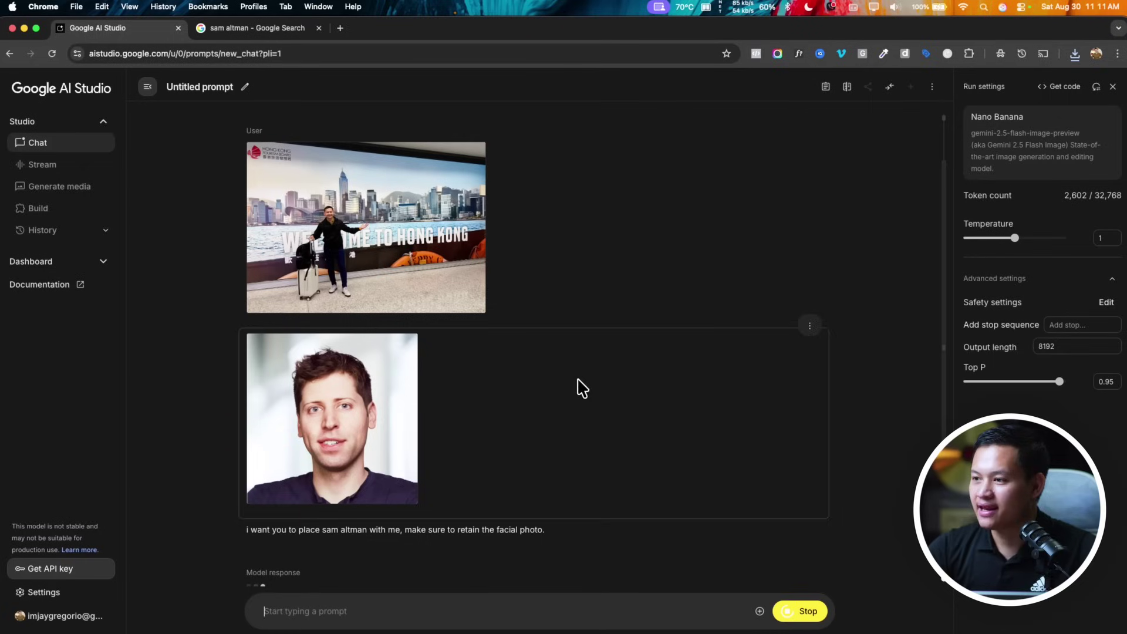
scroll(326, 329, "down", 2)
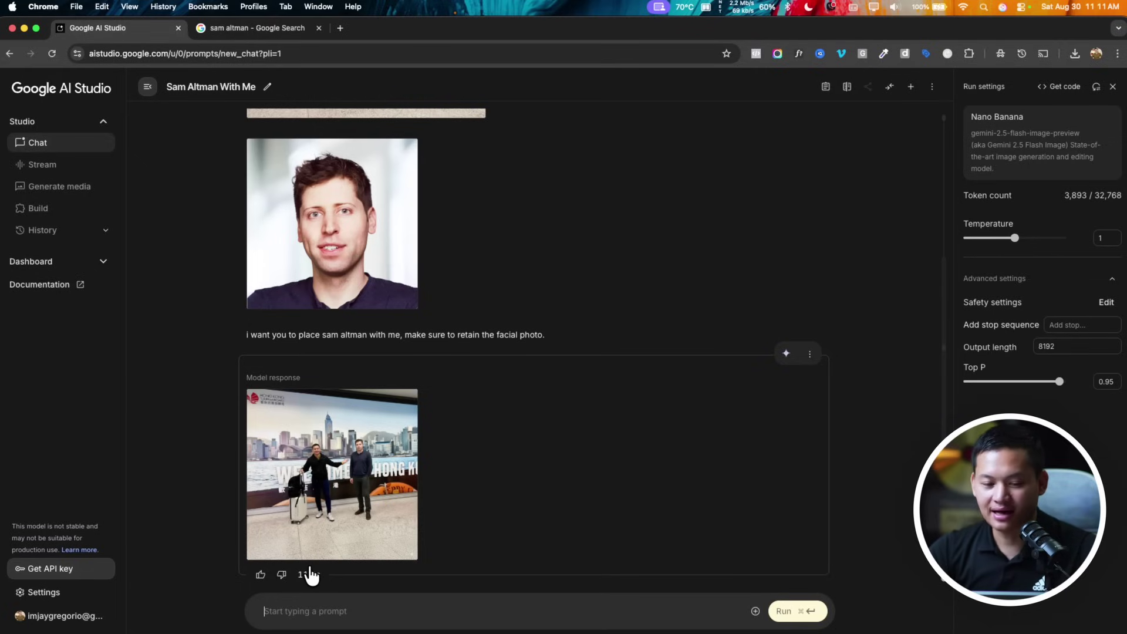
left_click(376, 448)
left_click(600, 371)
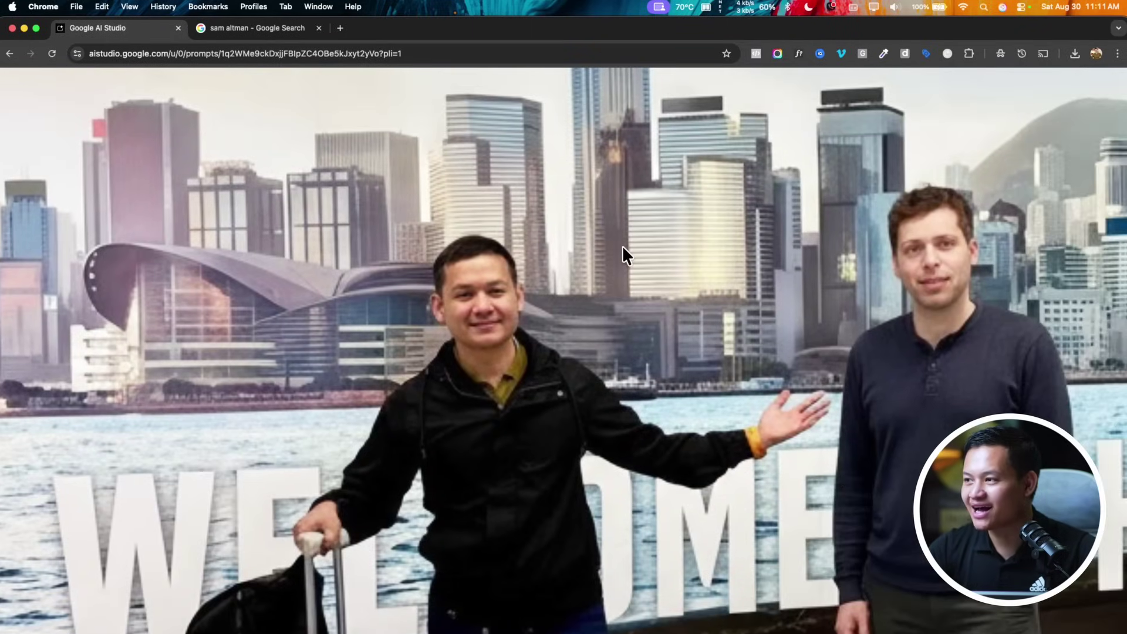
left_click(622, 245)
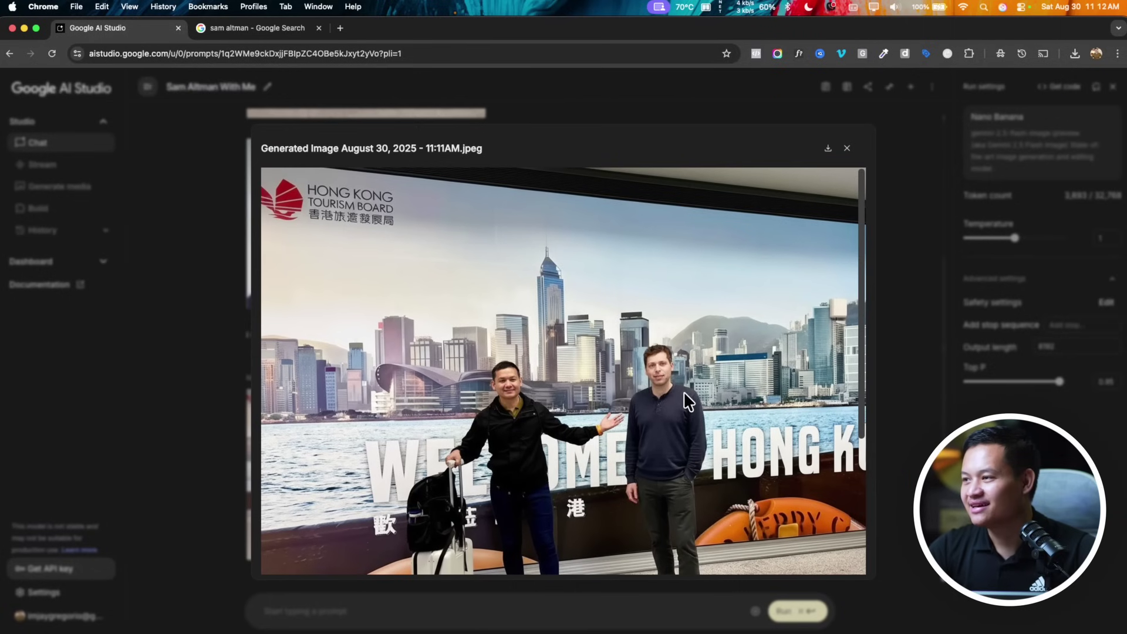
left_click(683, 392)
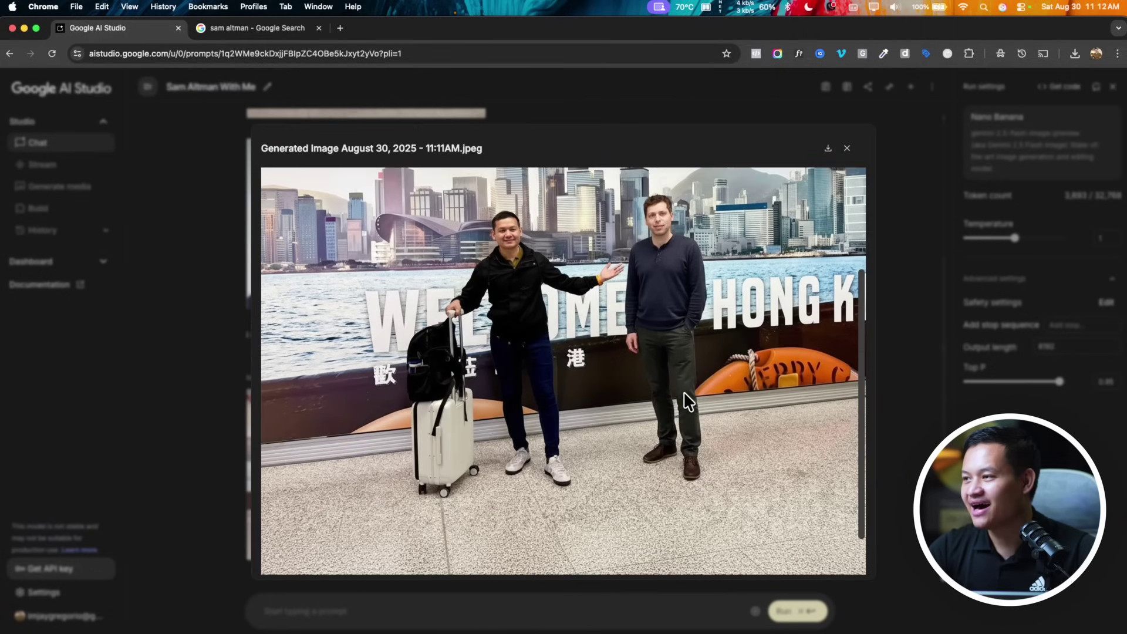
left_click(683, 392)
left_click(683, 392)
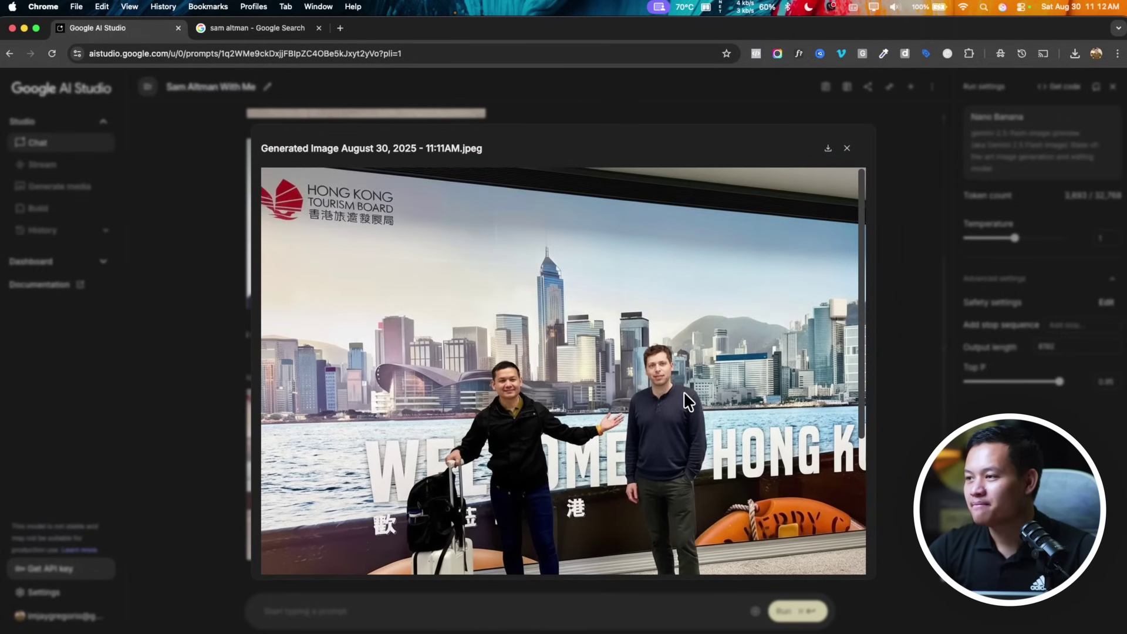
scroll(683, 392, "down", 5)
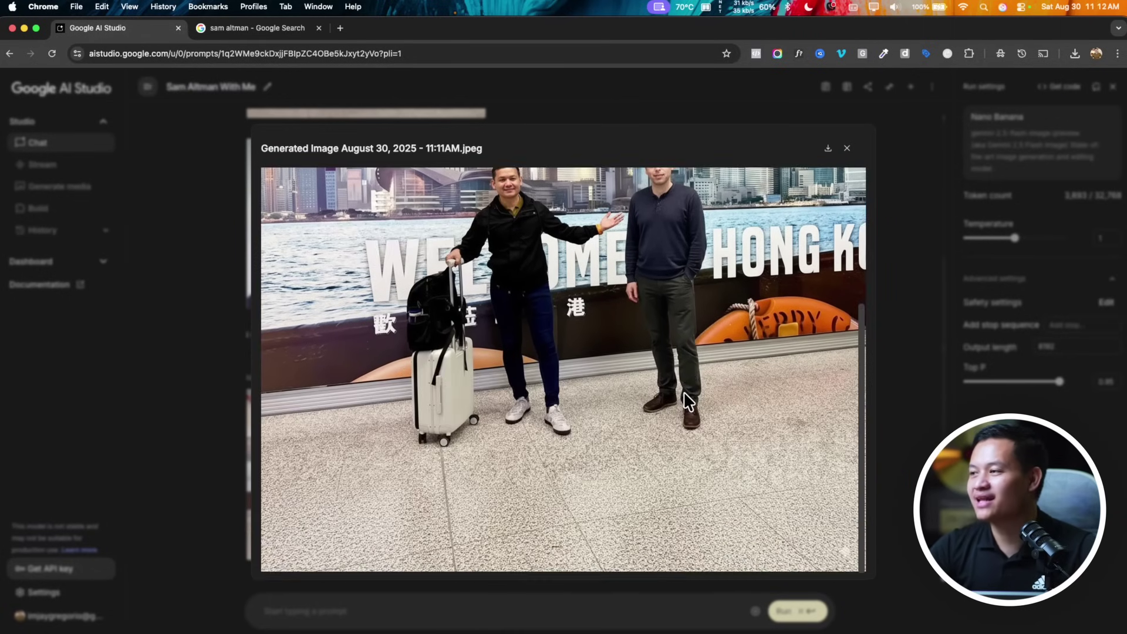
key("Escape")
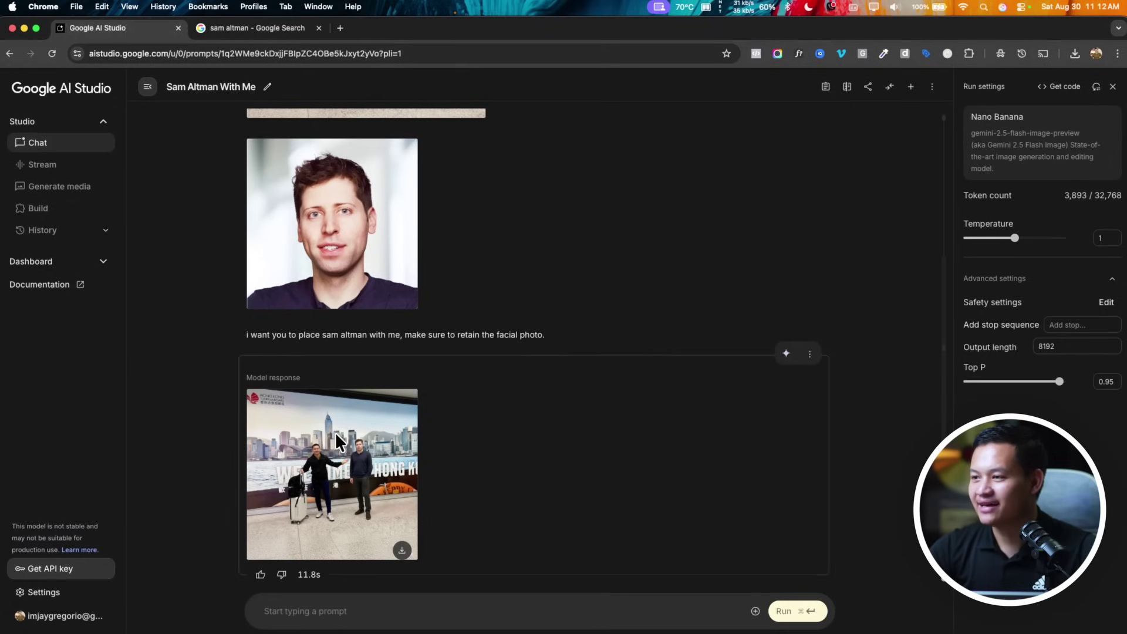
scroll(336, 432, "up", 4)
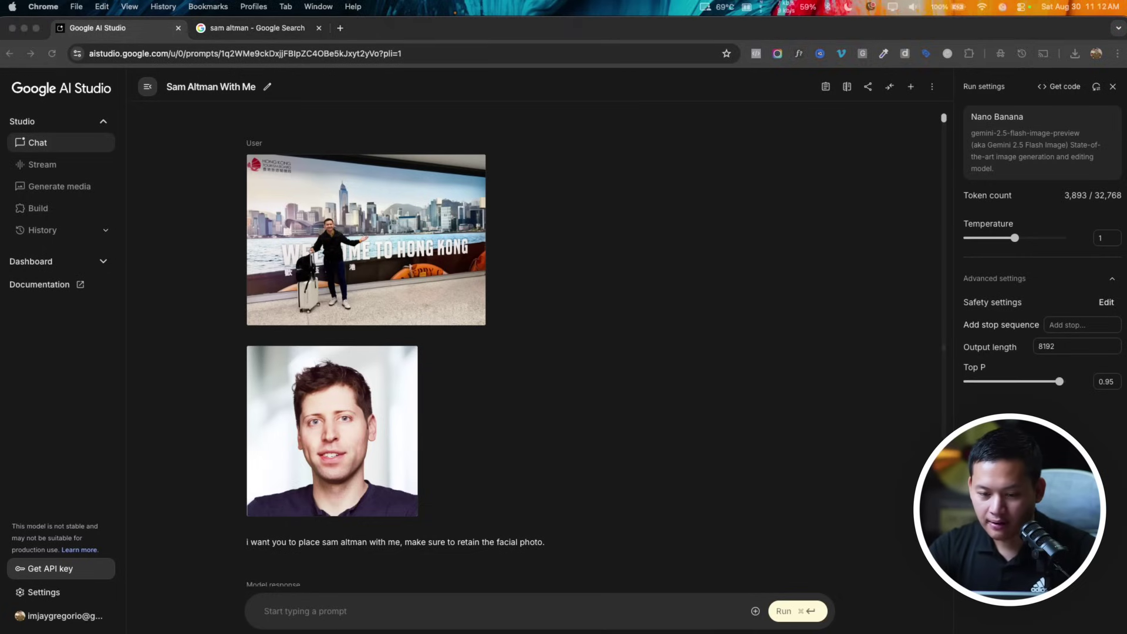
- Add the personal portrait in the mustard polo shirt and the Sam Altman portrait to a new prompt in the same chat
left_click(607, 406)
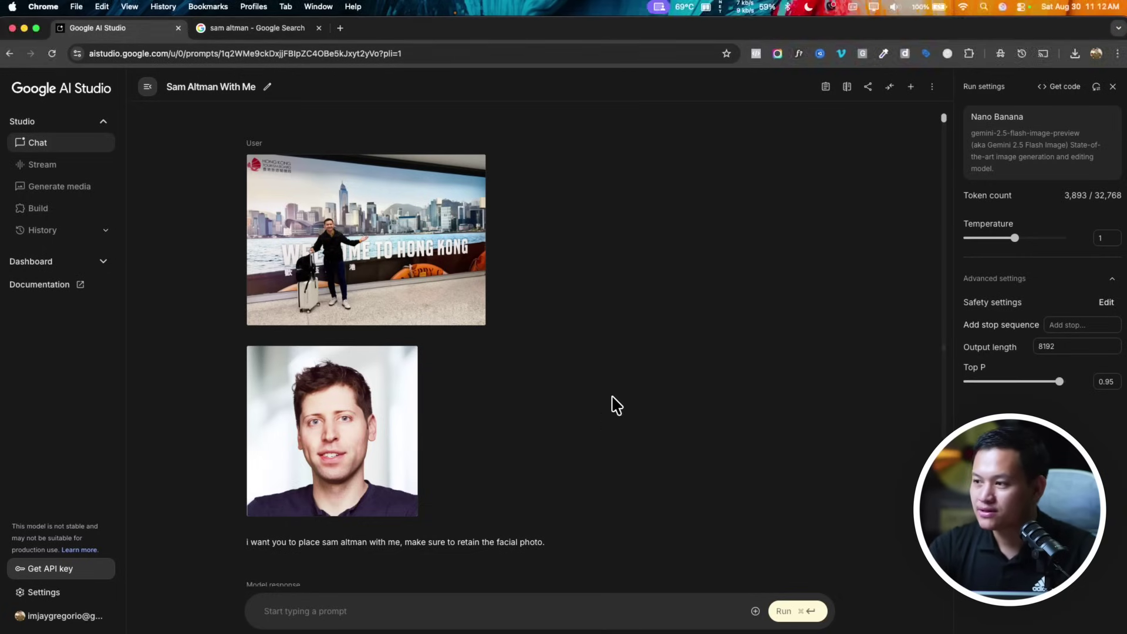
scroll(605, 406, "down", 4)
left_click(339, 603)
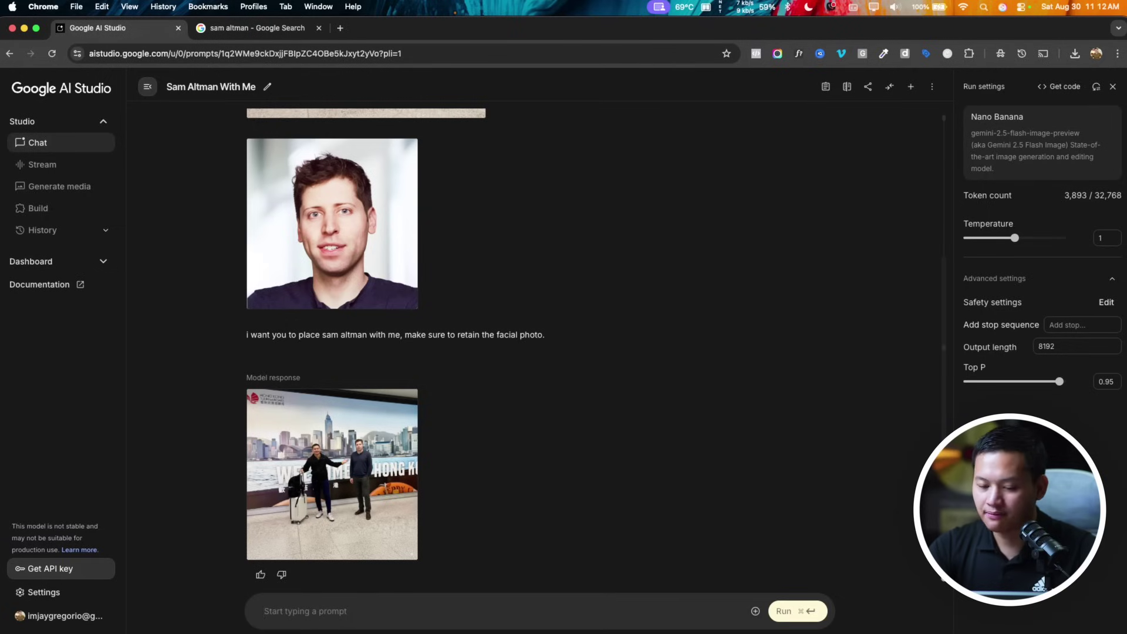
left_click_drag(477, 503, 445, 617)
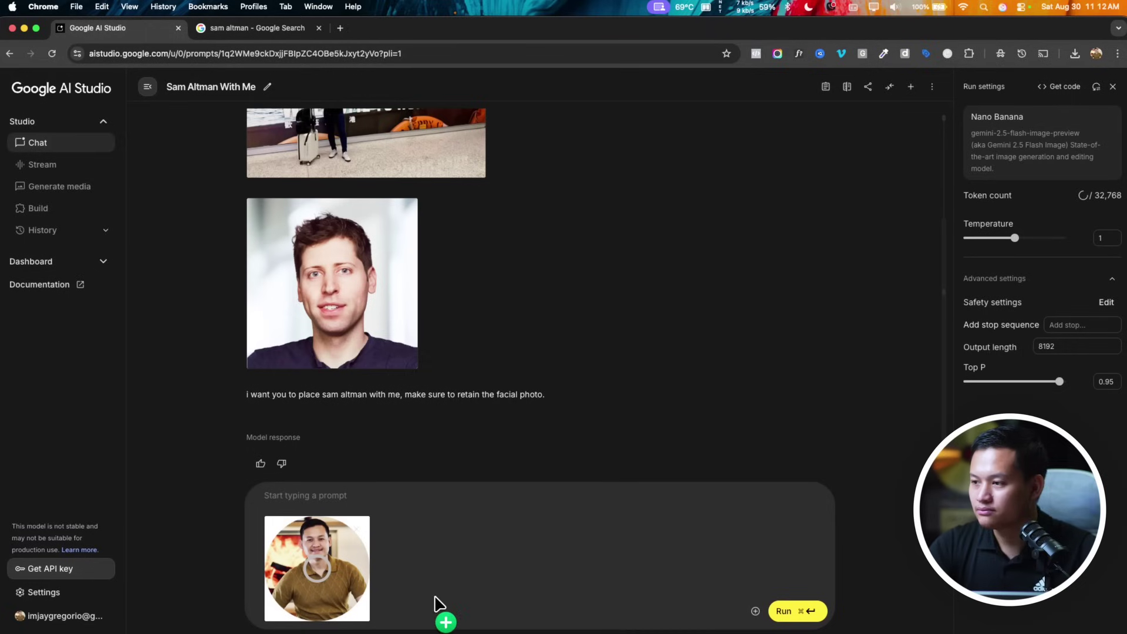
scroll(428, 528, "down", 3)
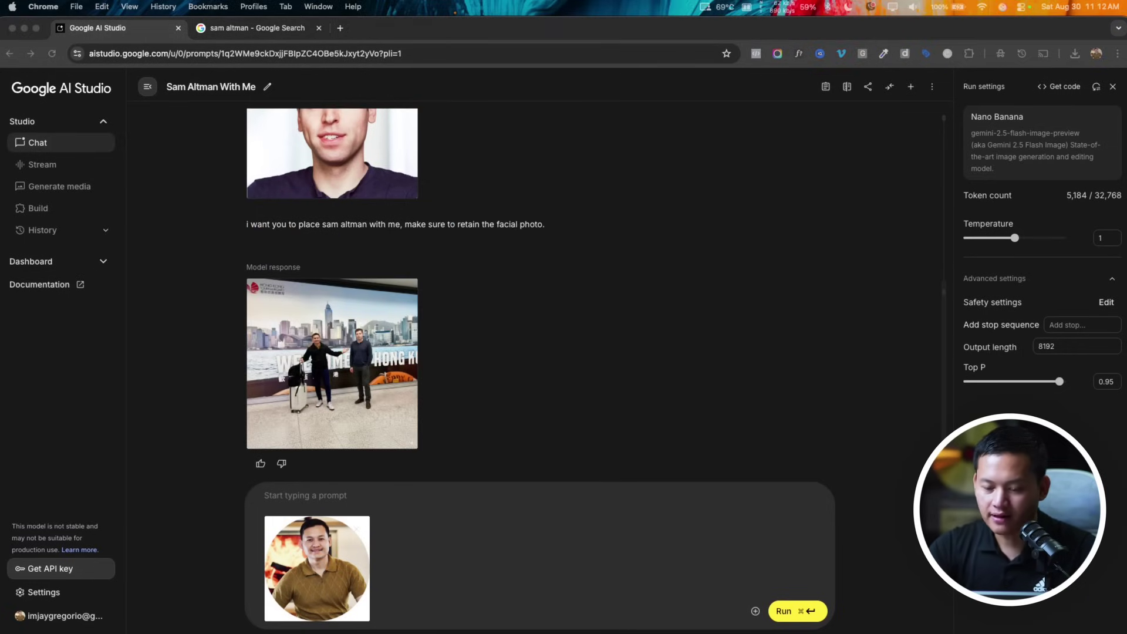
left_click_drag(362, 471, 353, 502)
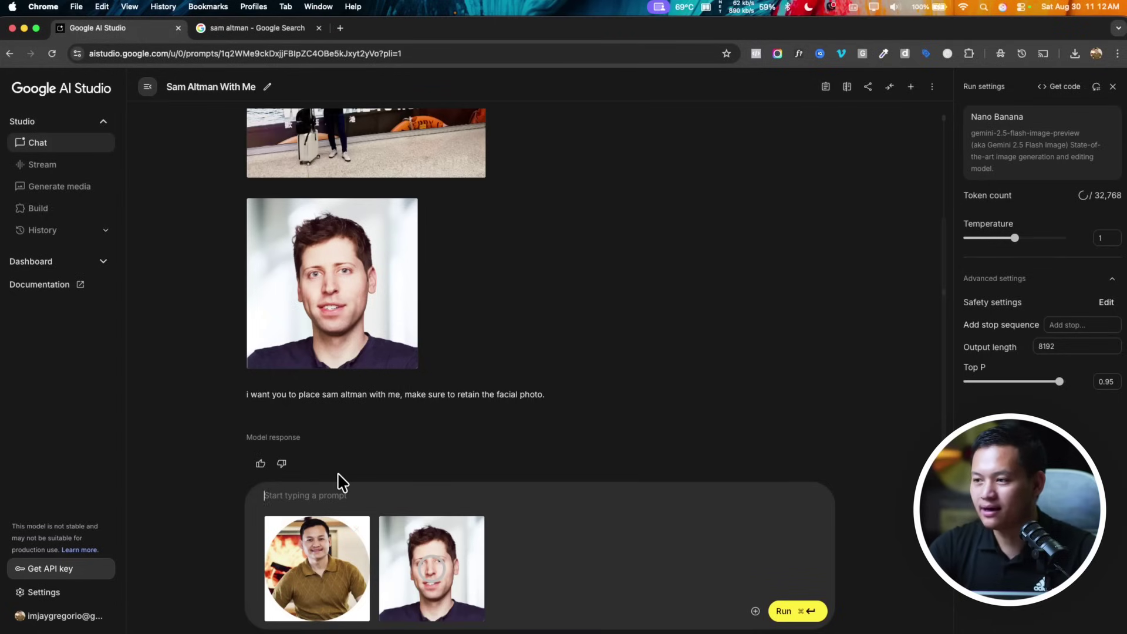
- Run the prompt "make a close up meeting with sam altman. in the coffee with vibrant lighting and city backgroud." and view the generated image enlarged
type("make a close up meeting with sam altman. in the coffee with vibrant li")
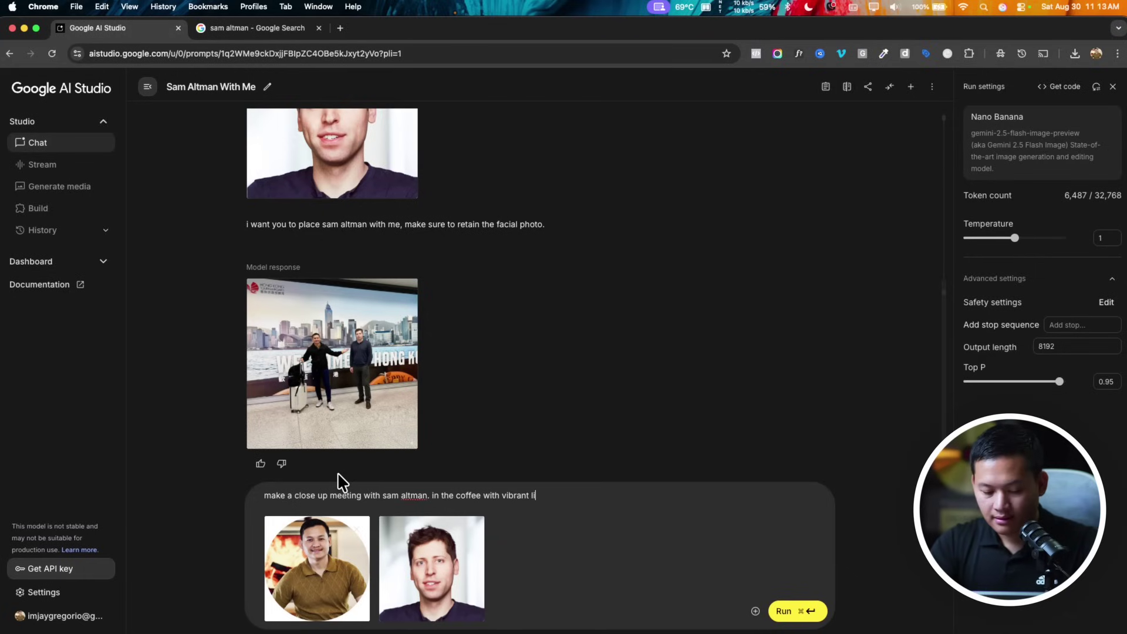
type("ghting and ")
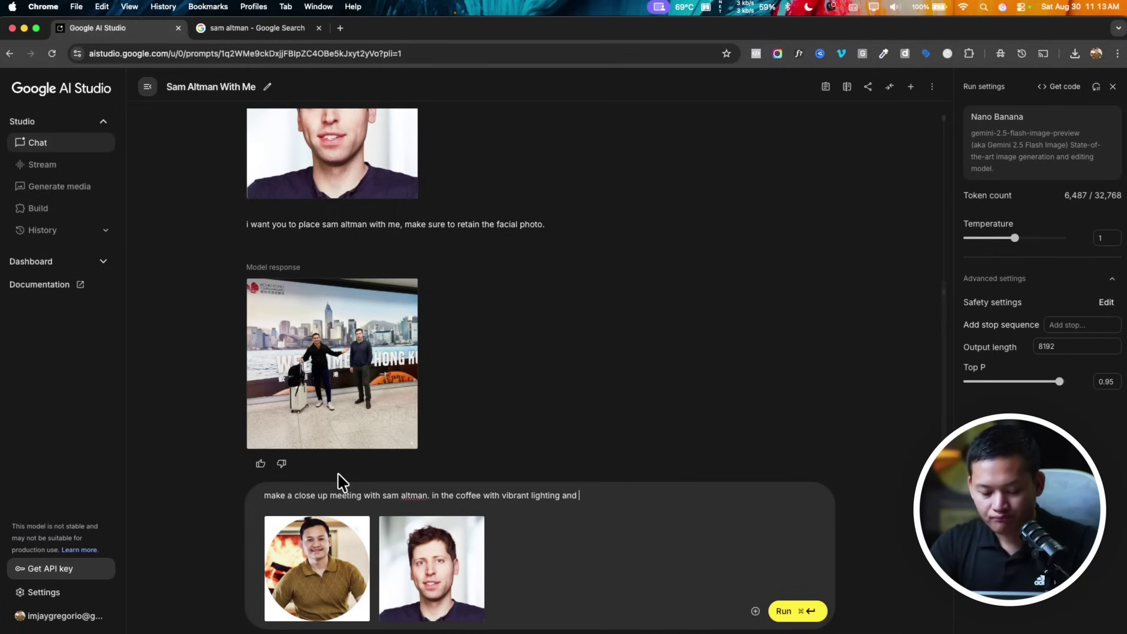
type("c")
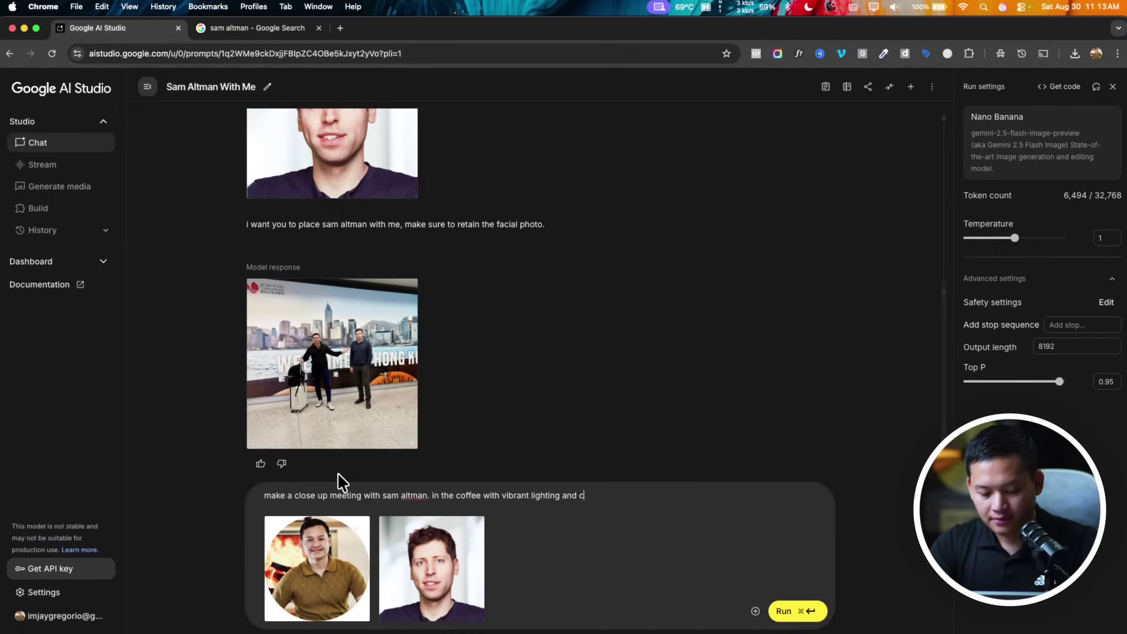
type("ity backg")
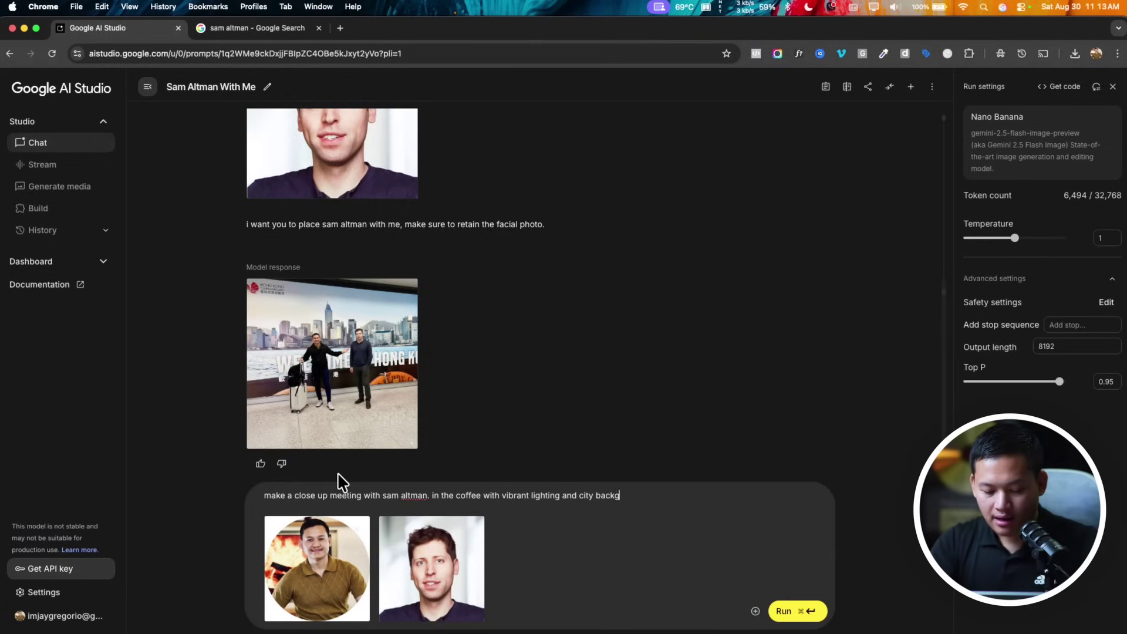
type("roud.")
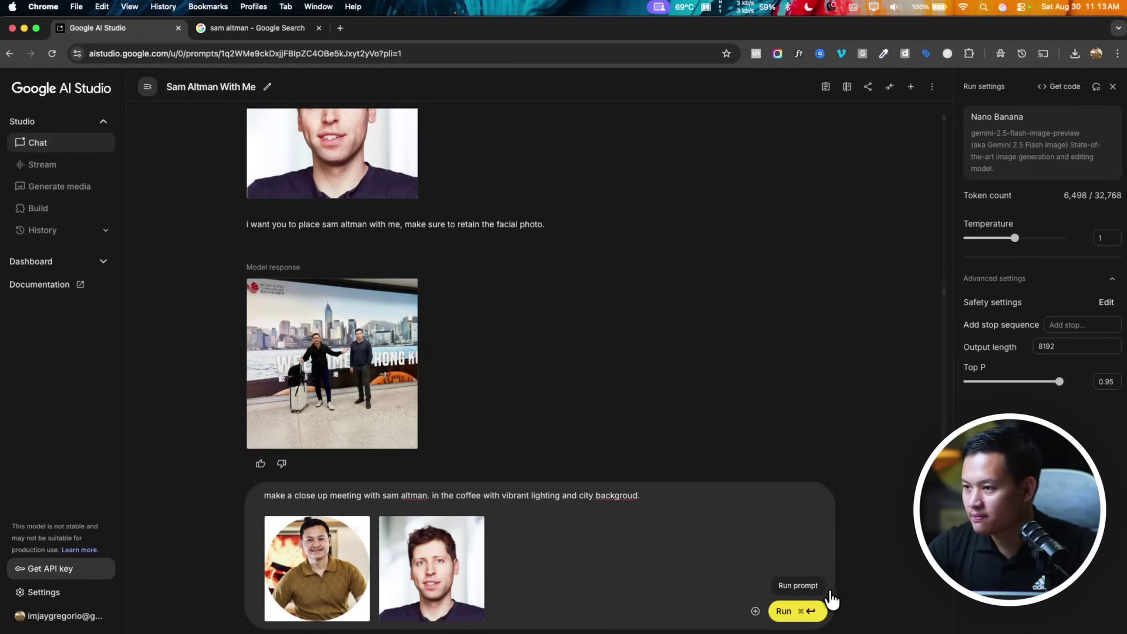
left_click(805, 611)
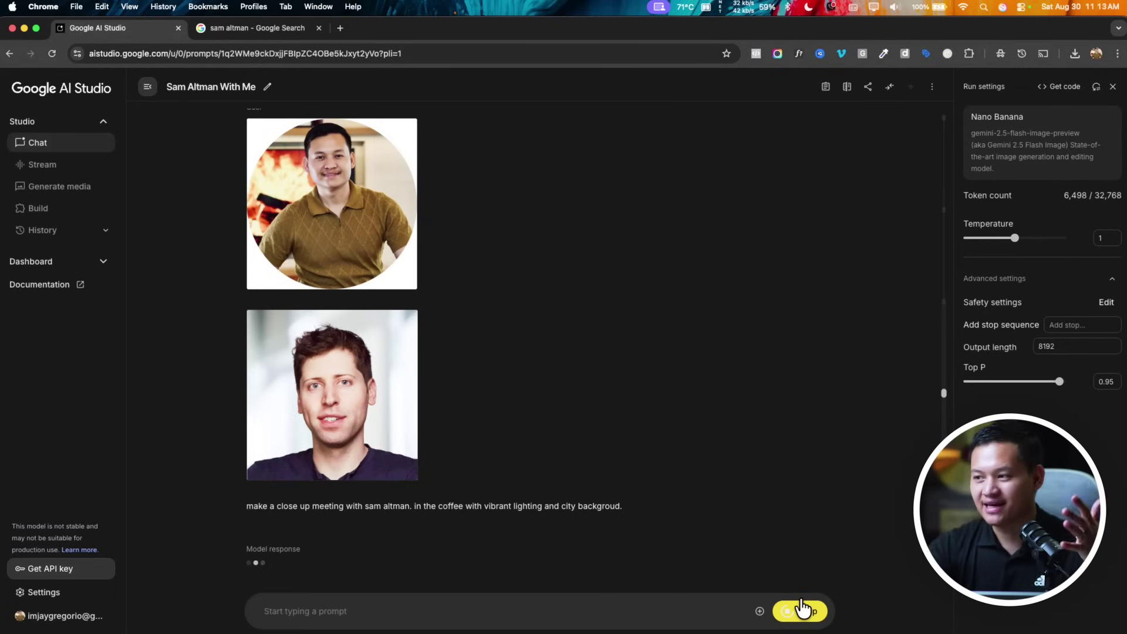
scroll(522, 421, "down", 1)
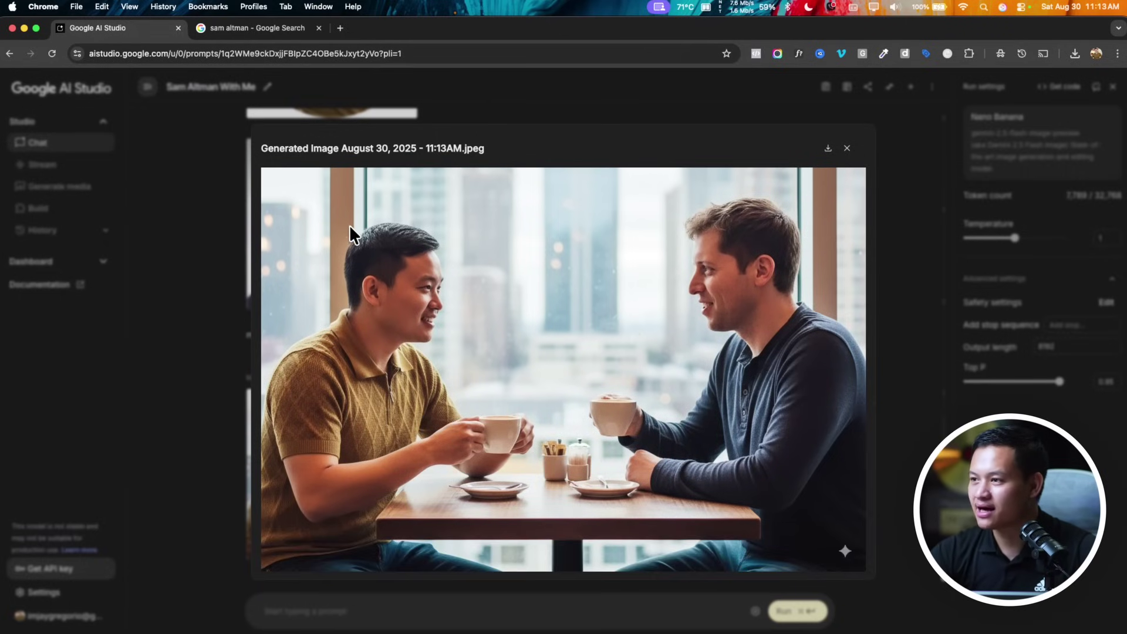
left_click(847, 148)
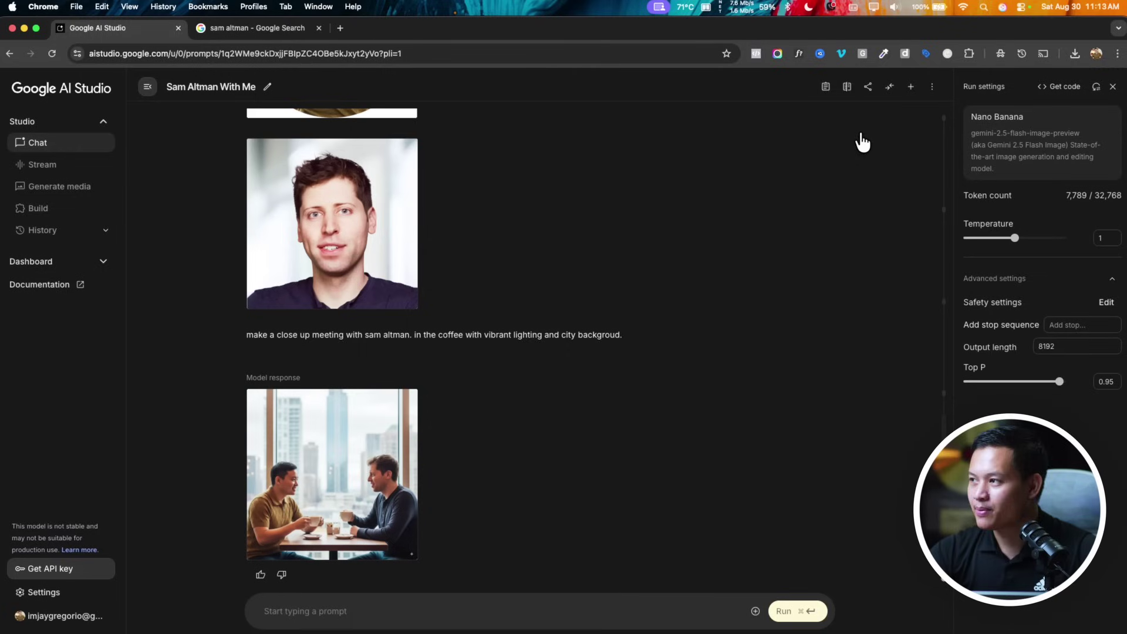
- Run the follow-up prompt "make sure to retain the face and skin tone." on the generated coffee meeting image
left_click(348, 603)
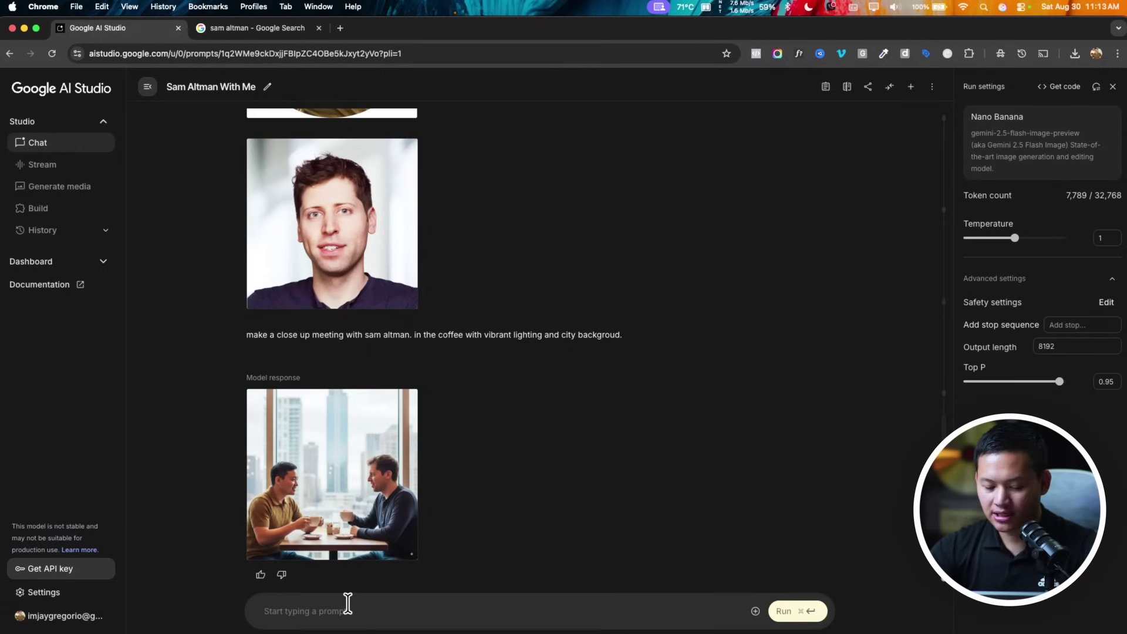
type("make sure to retain the face")
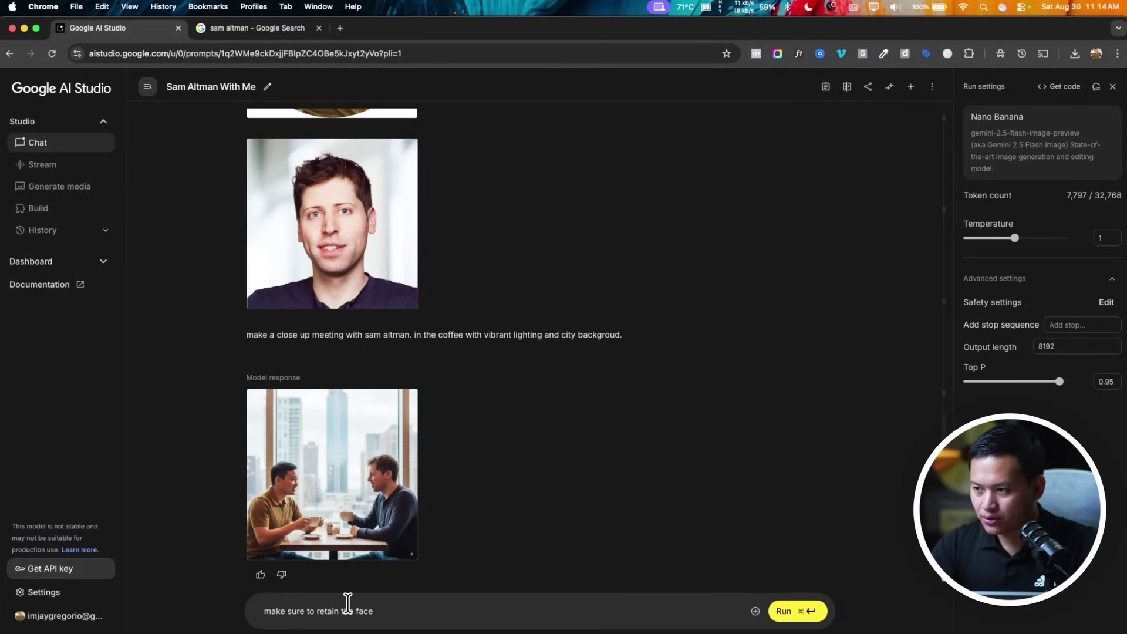
type(" and ")
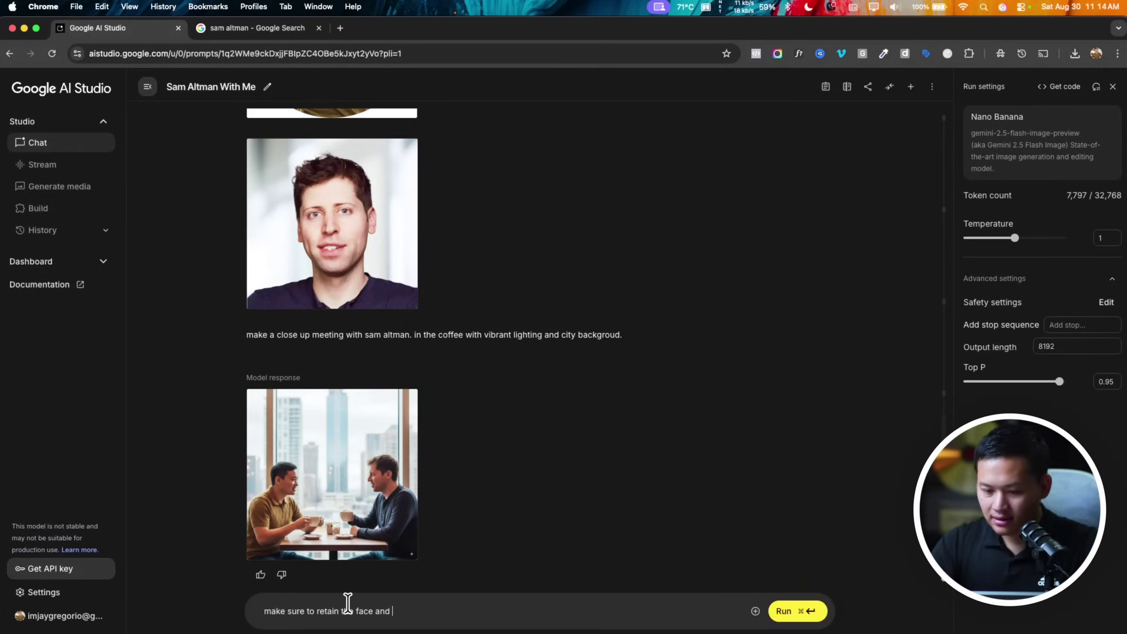
type("skin tone")
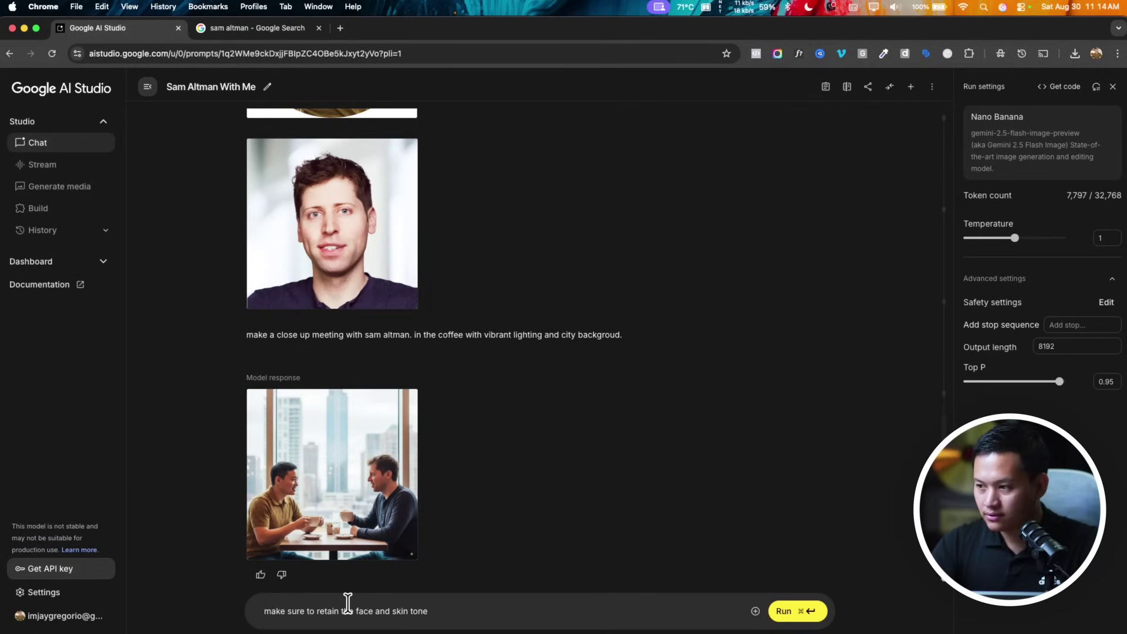
type(".")
left_click(793, 611)
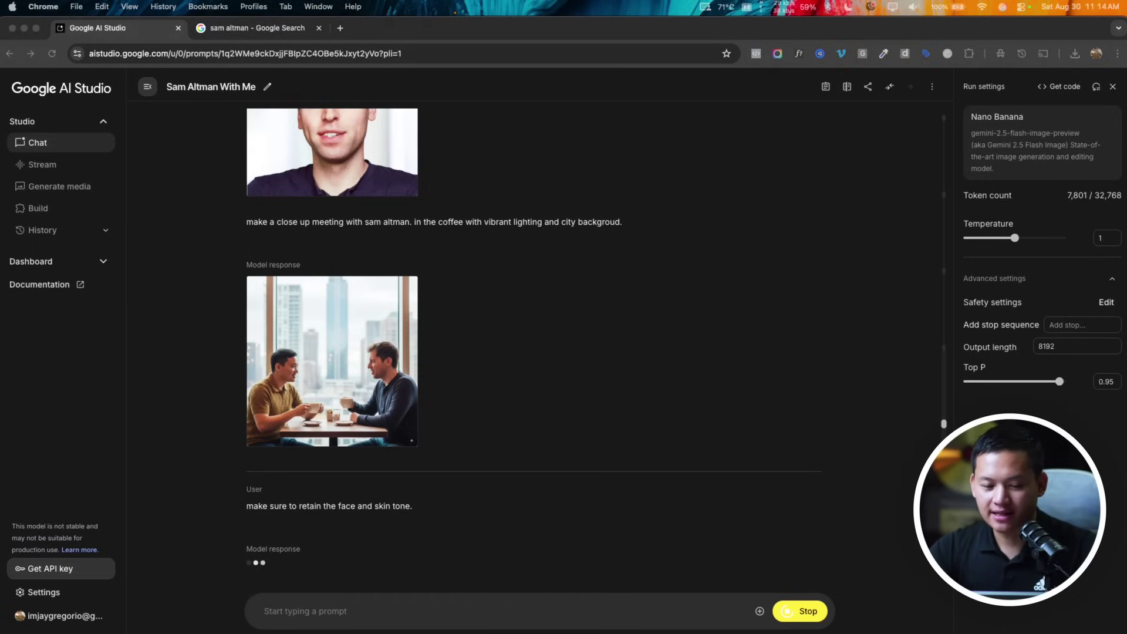
left_click(553, 551)
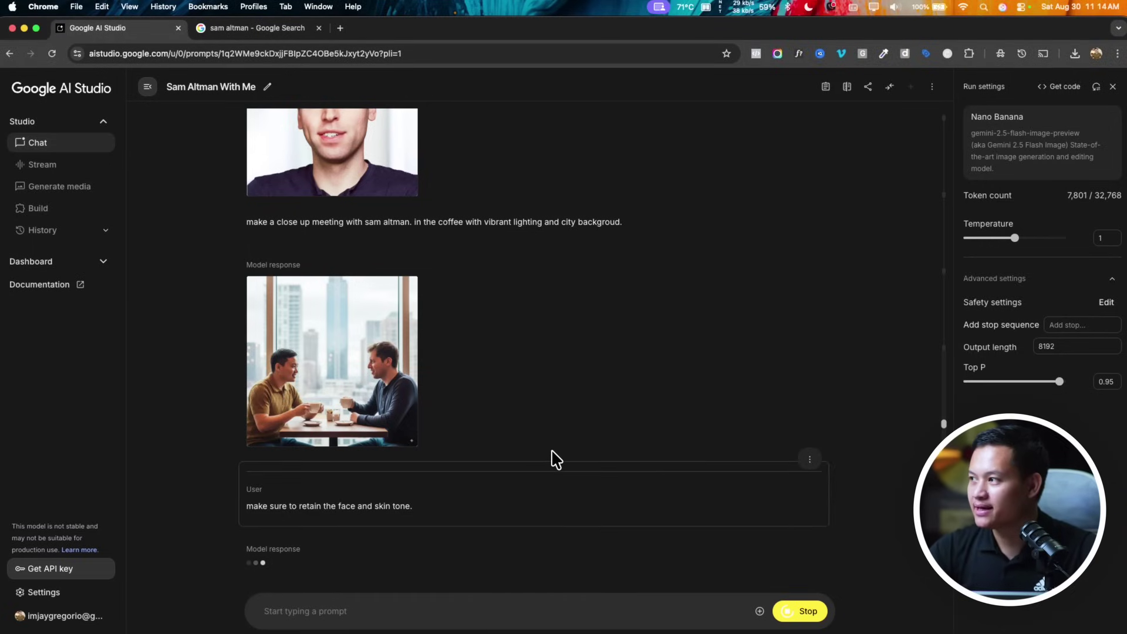
- Examine the regenerated coffee meeting image enlarged and compare both faces with the source portraits and the earlier result
scroll(557, 459, "down", 1)
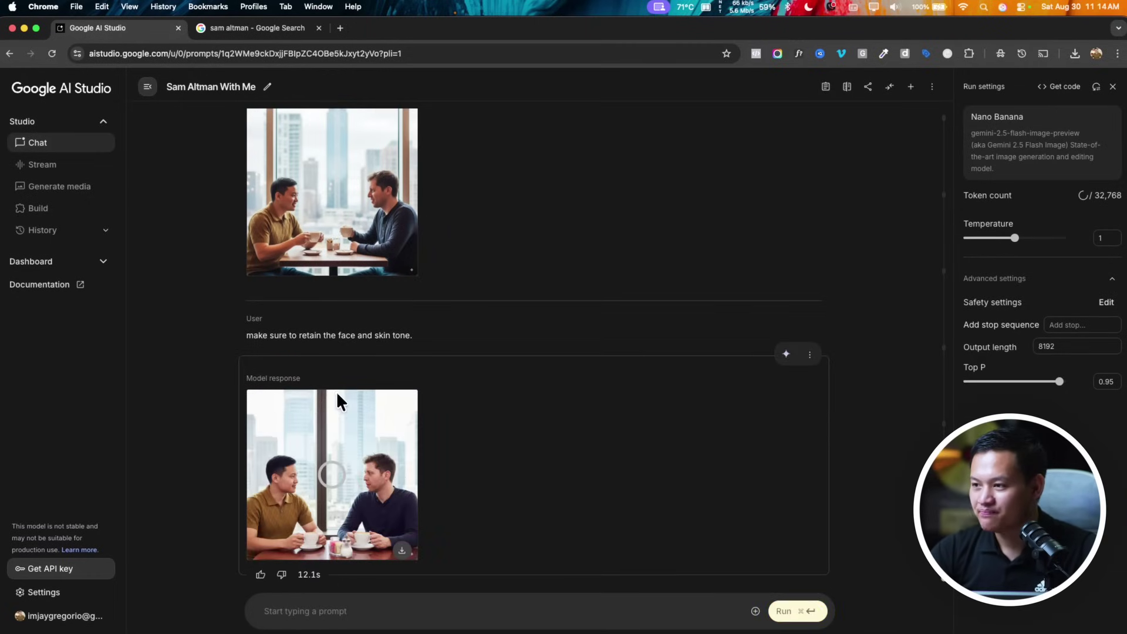
left_click(403, 466)
scroll(403, 466, "down", 5)
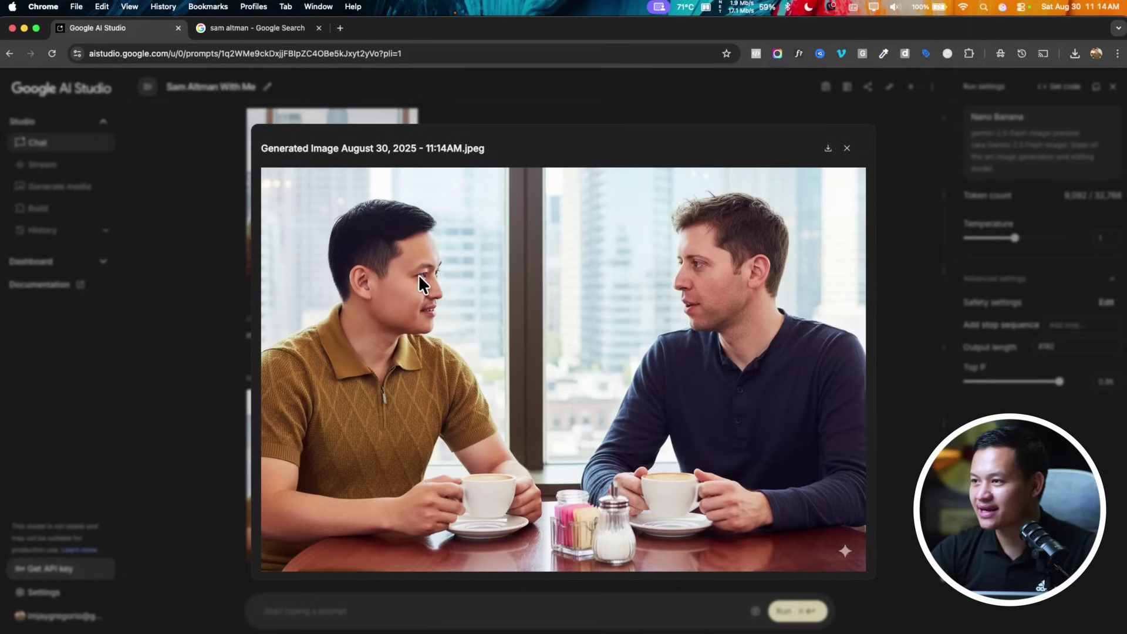
left_click(848, 148)
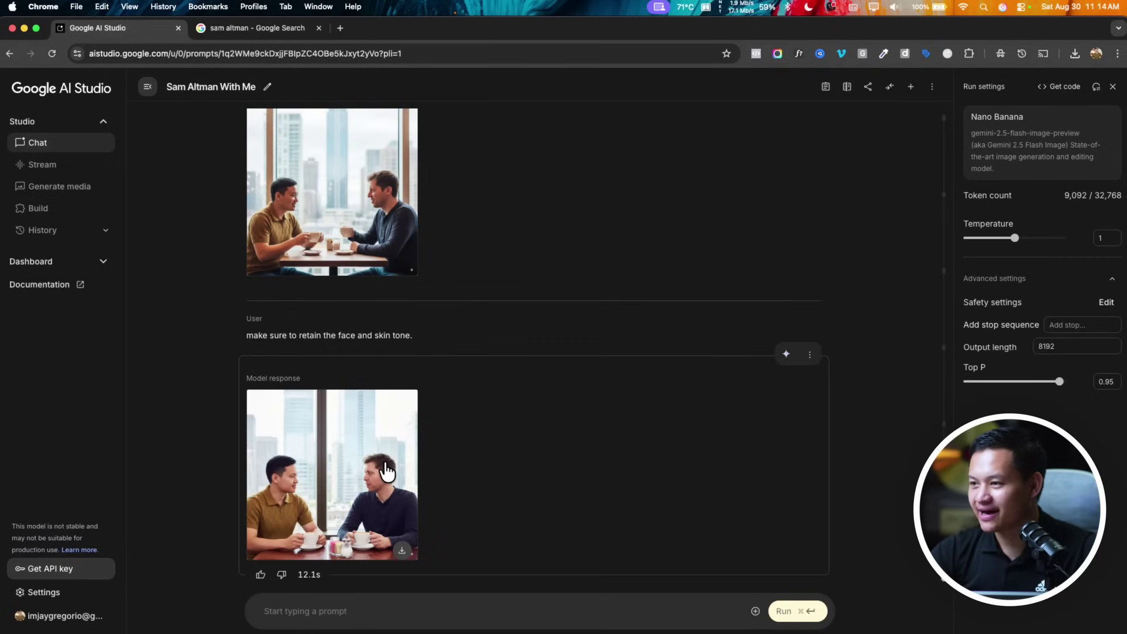
scroll(388, 463, "up", 10)
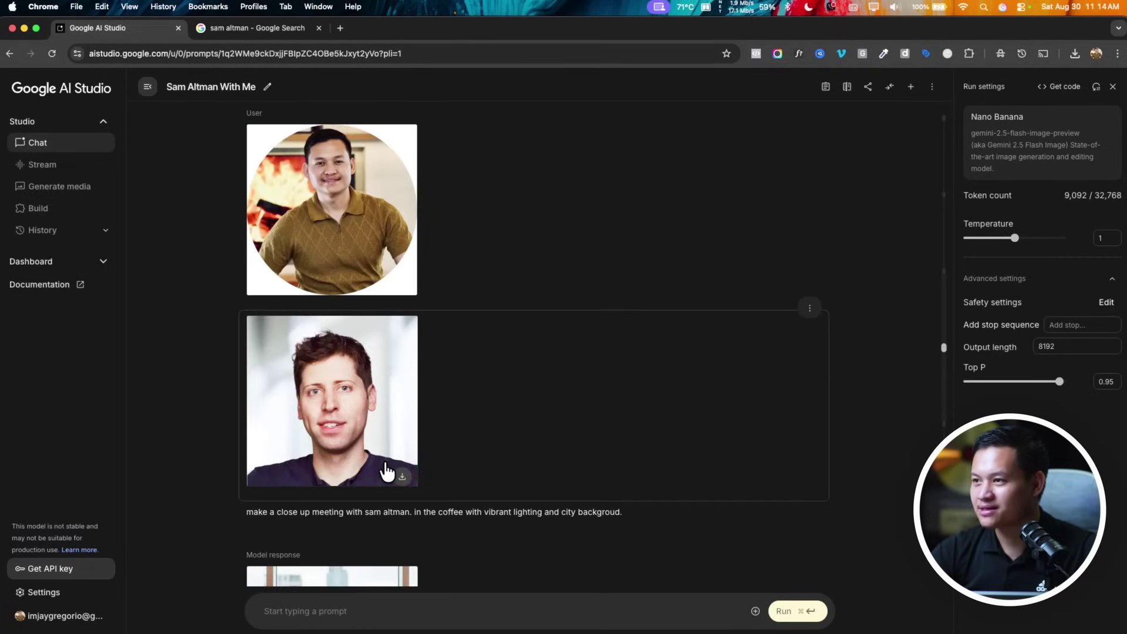
scroll(389, 471, "down", 10)
left_click(339, 474)
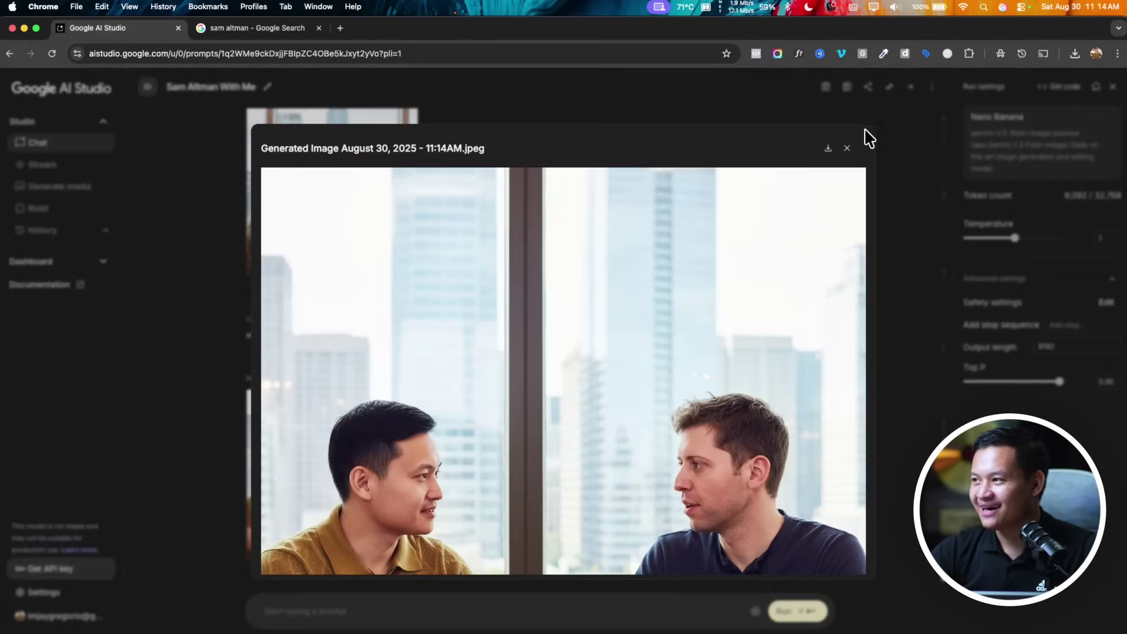
left_click(847, 148)
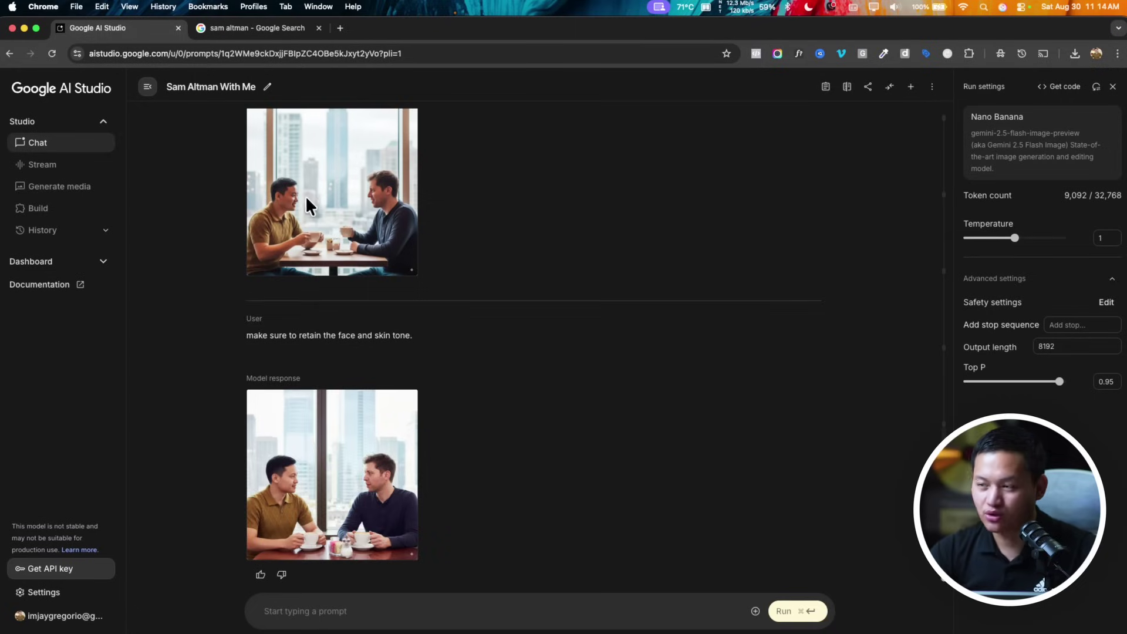
scroll(553, 382, "up", 4)
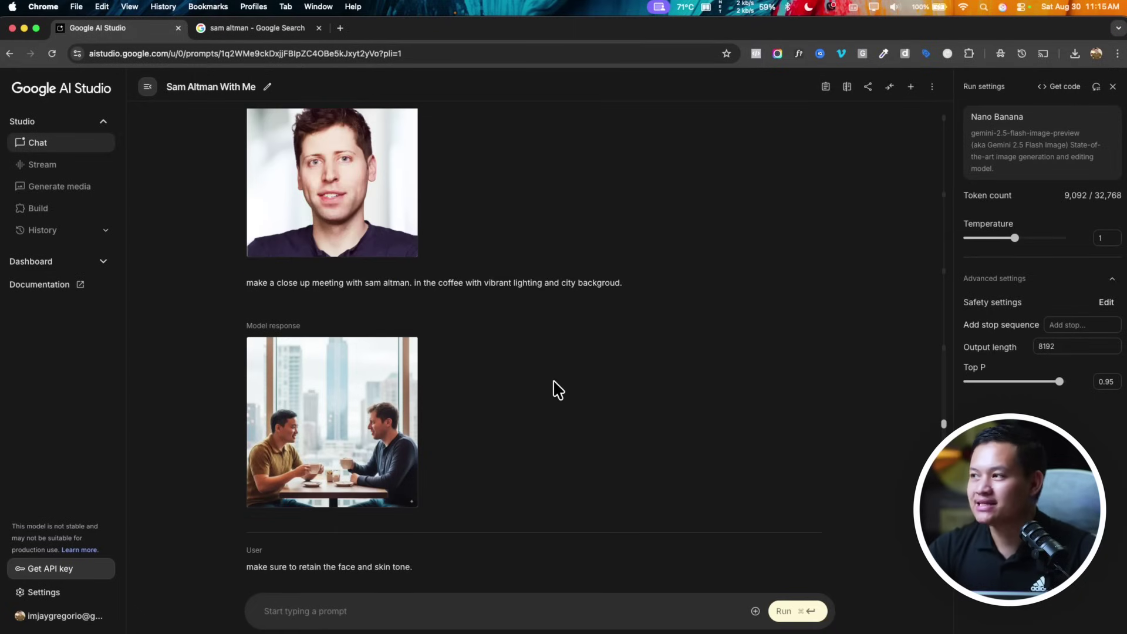
scroll(196, 235, "up", 4)
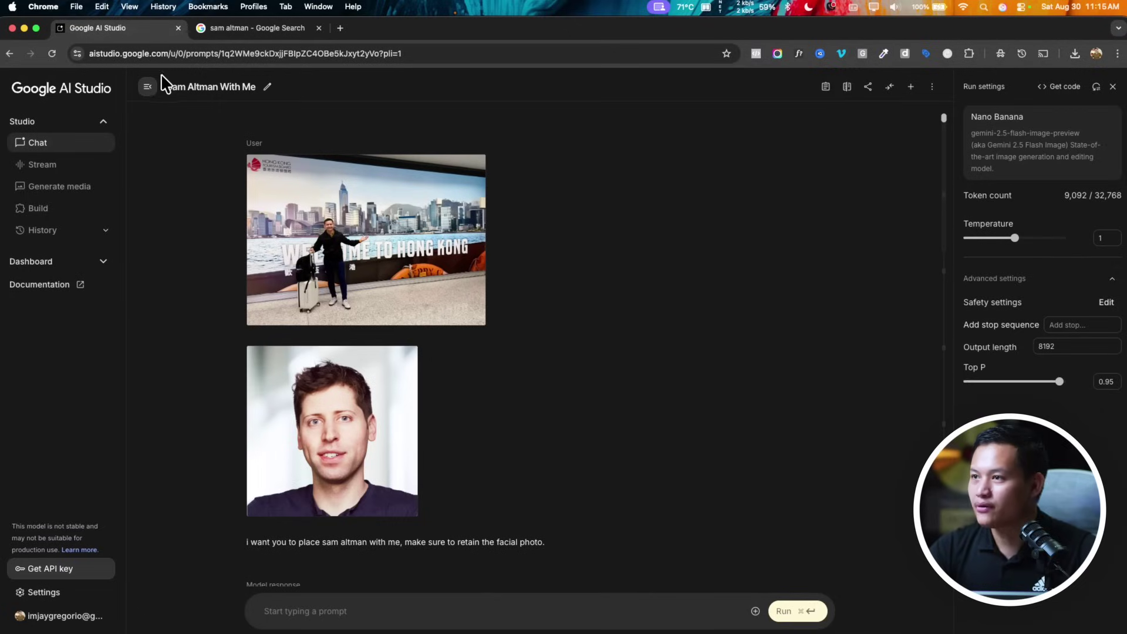
- Start a new chat and replace the suggested banana costume prompt with "Room Makeovers"
left_click(73, 140)
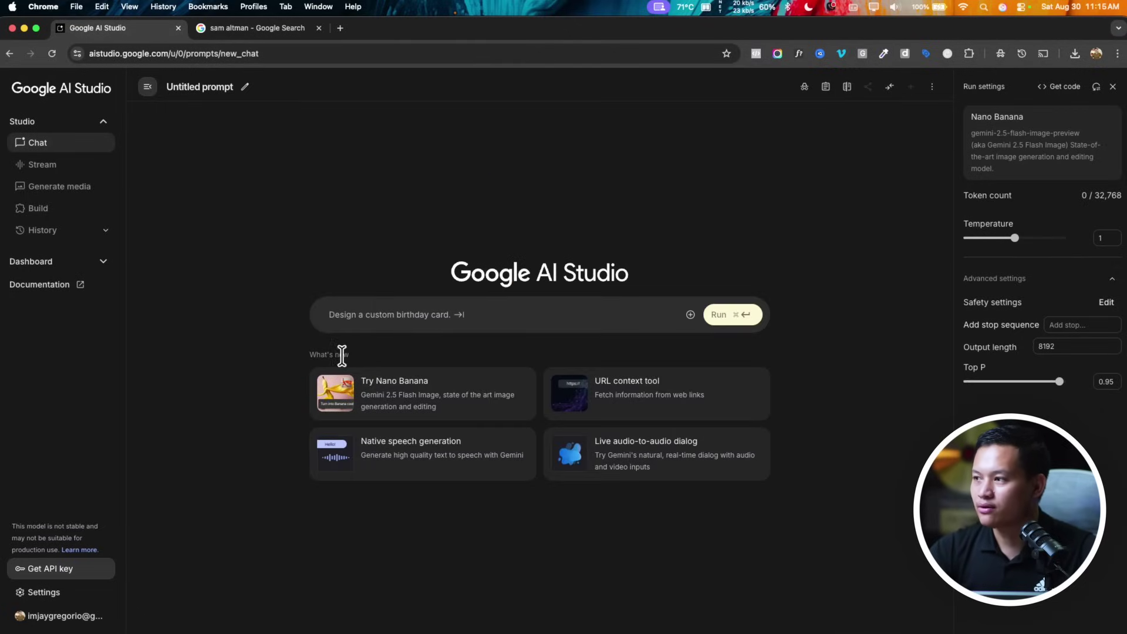
type("Generate an image of a banana wearing a costume.")
triple_click(402, 304)
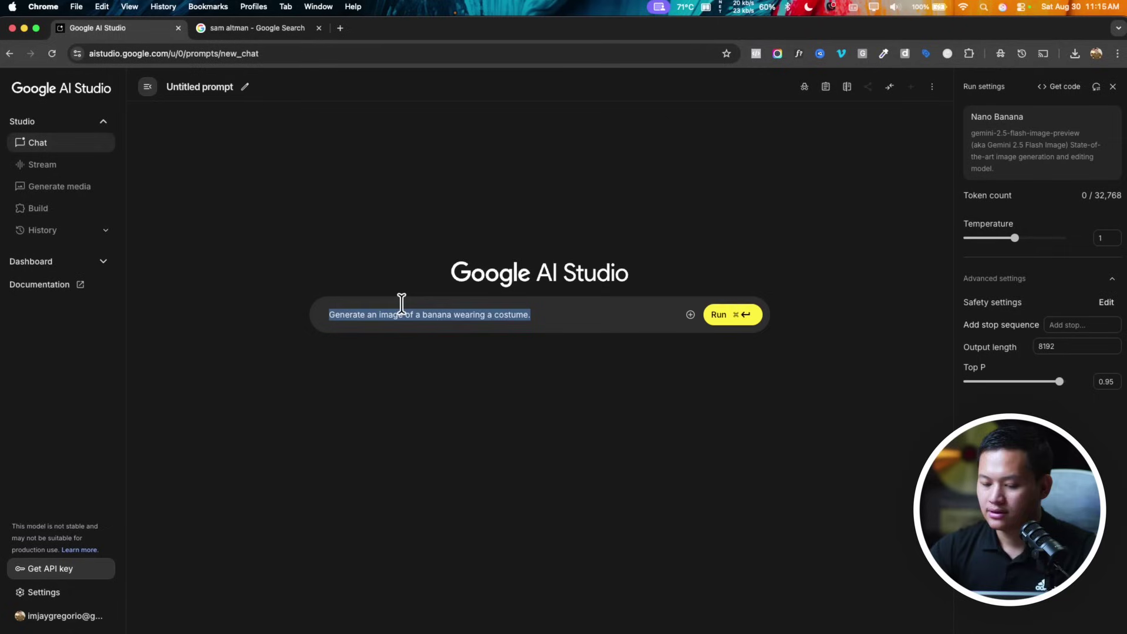
key("BackSpace")
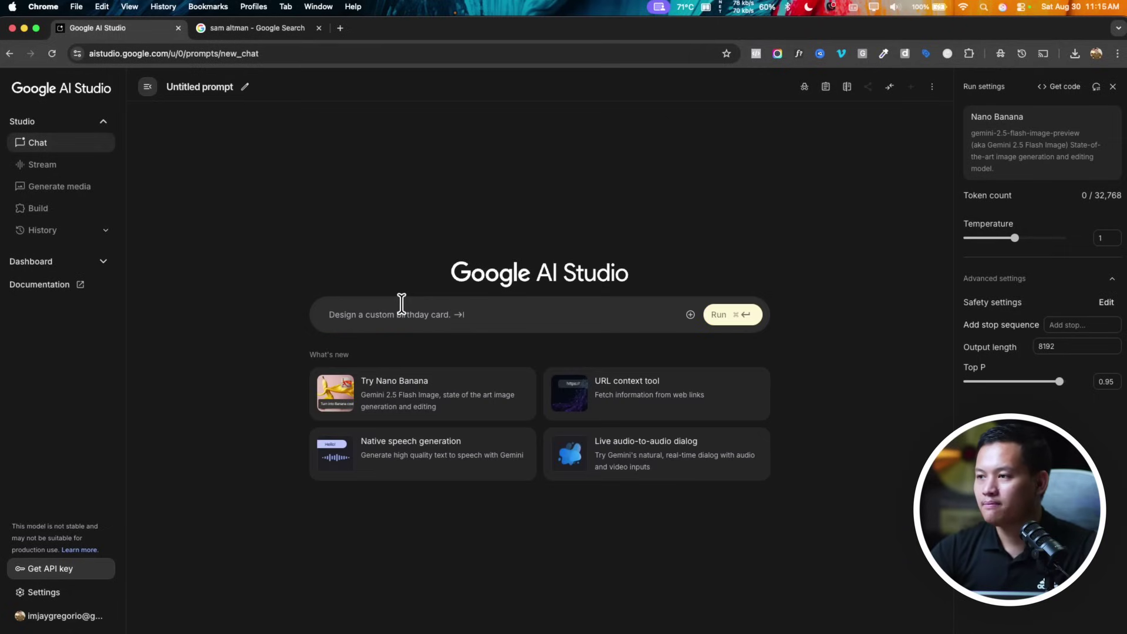
type("Room Makeovers")
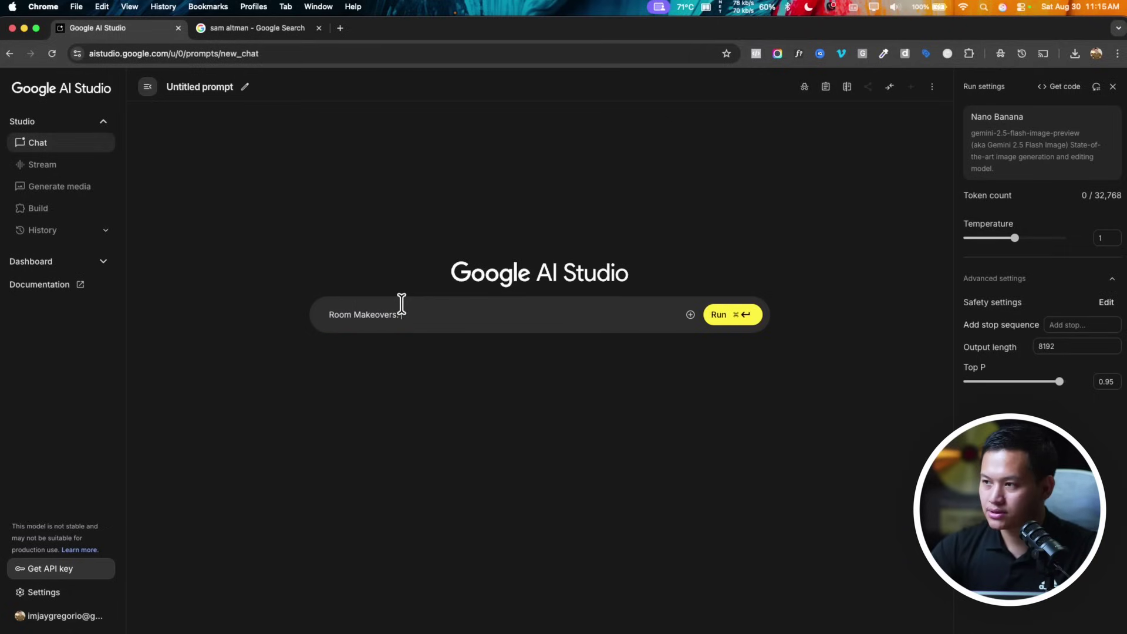
- In the second browser tab, search Freepik for "plain room office studio" and open the "Modern and empty room" photo
left_click(296, 30)
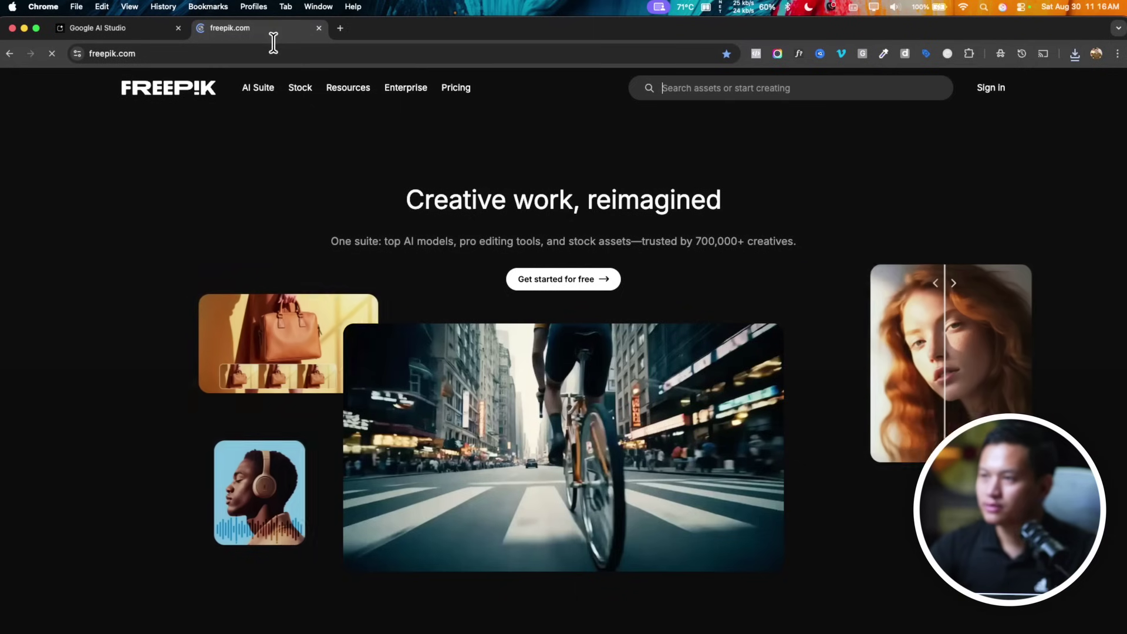
type("plan room office studio")
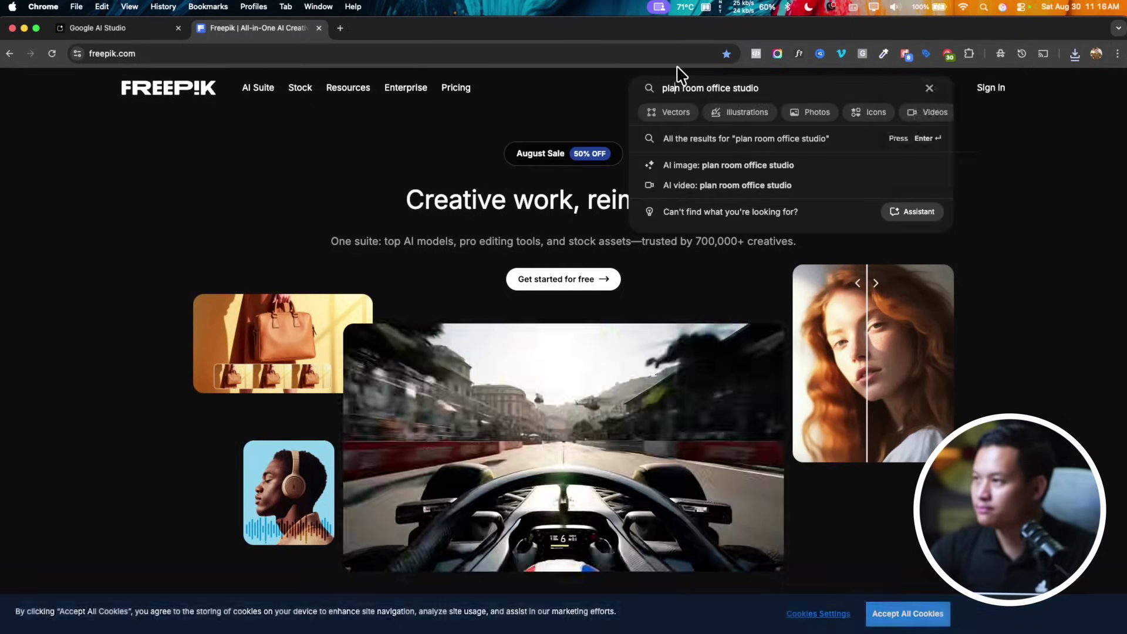
type("i")
key("Return")
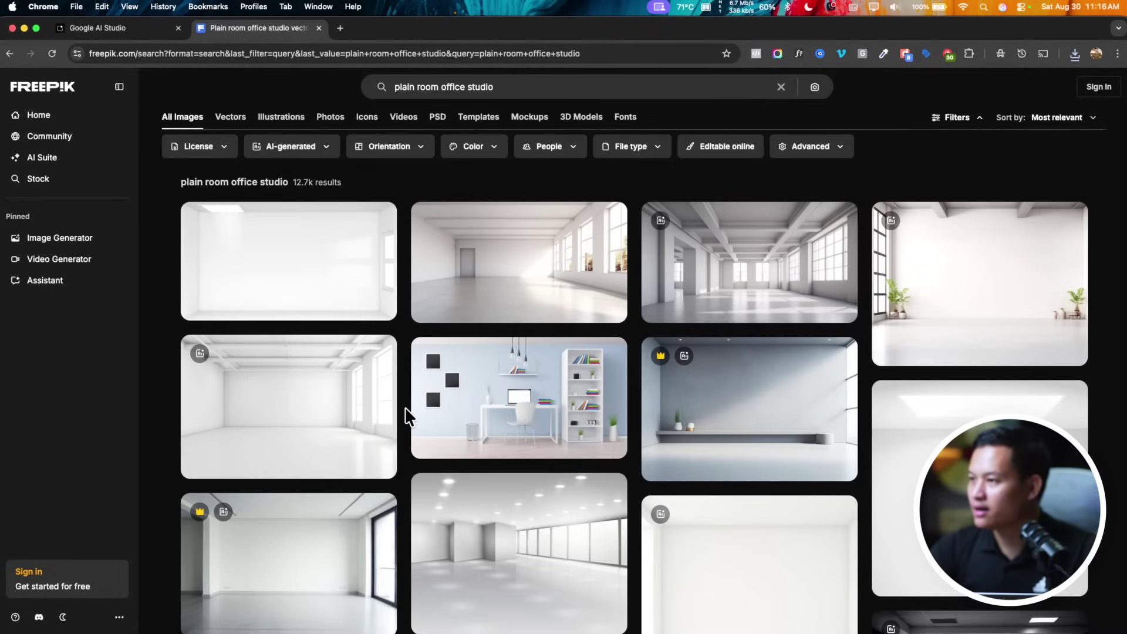
left_click(545, 240)
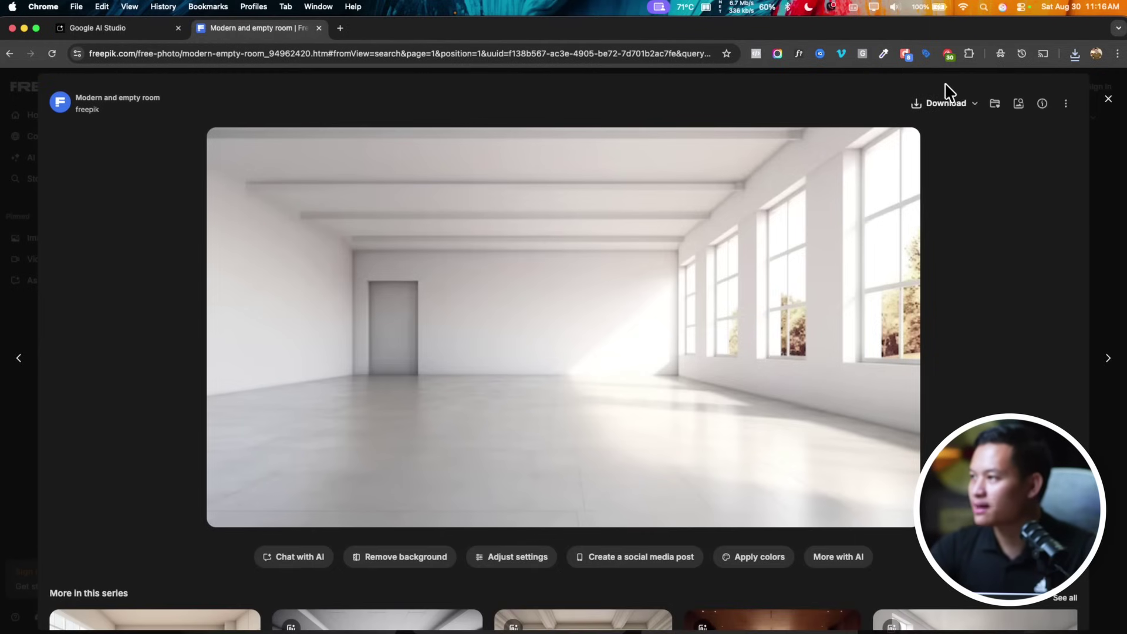
- Download the empty room photo from Freepik and attach it to the AI Studio chat in place of the "Room Makeovers." prompt text
left_click(948, 103)
key("Escape")
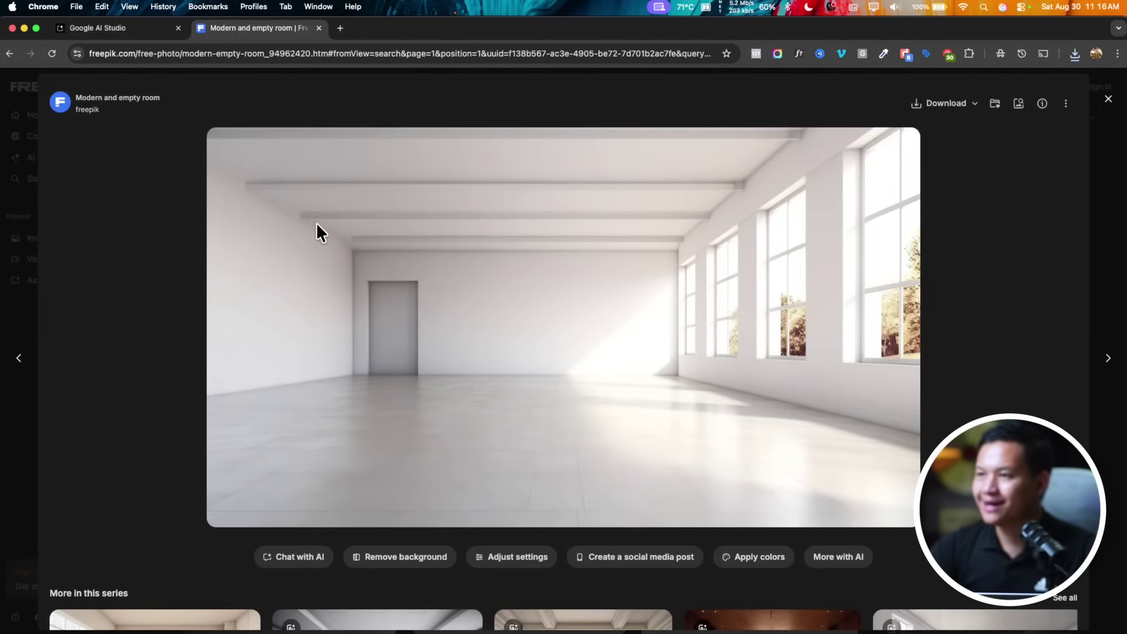
left_click(115, 28)
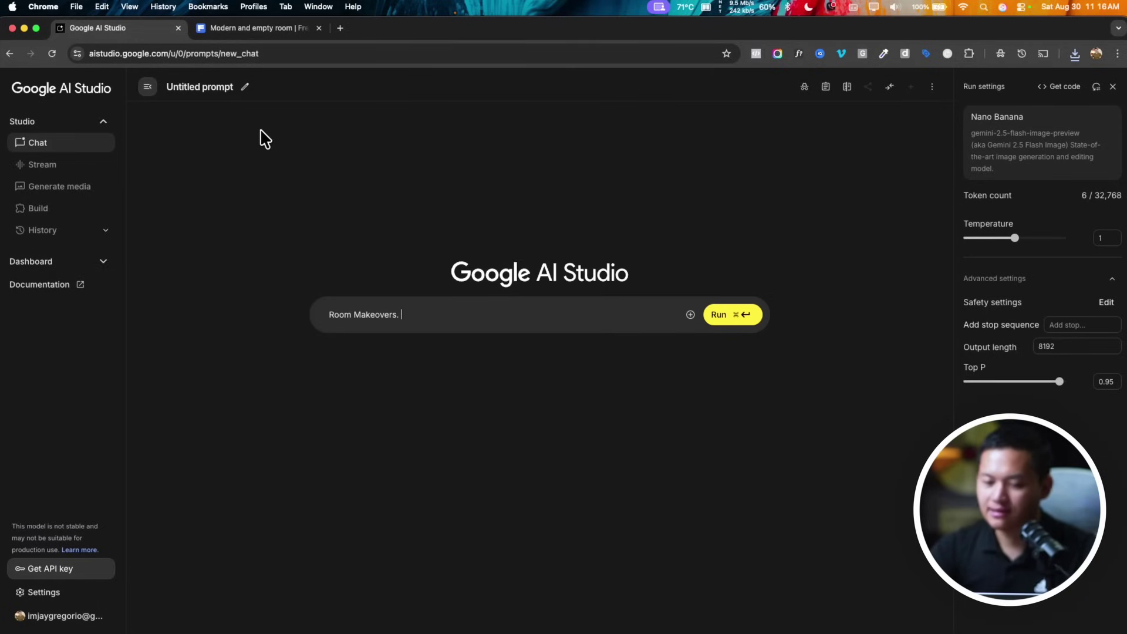
triple_click(341, 305)
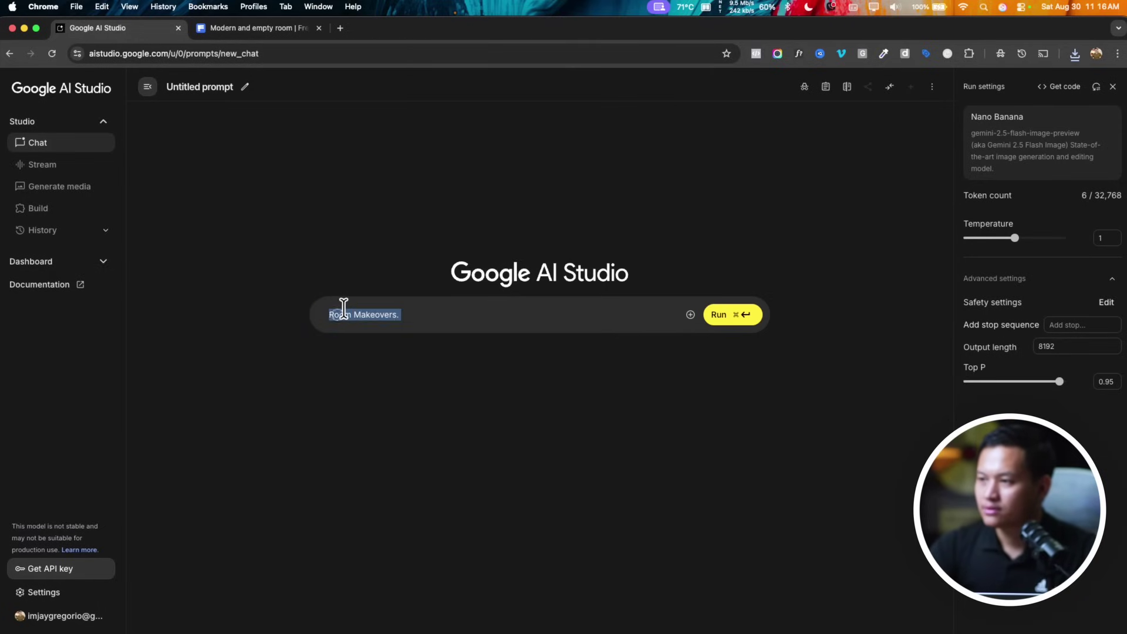
key("BackSpace")
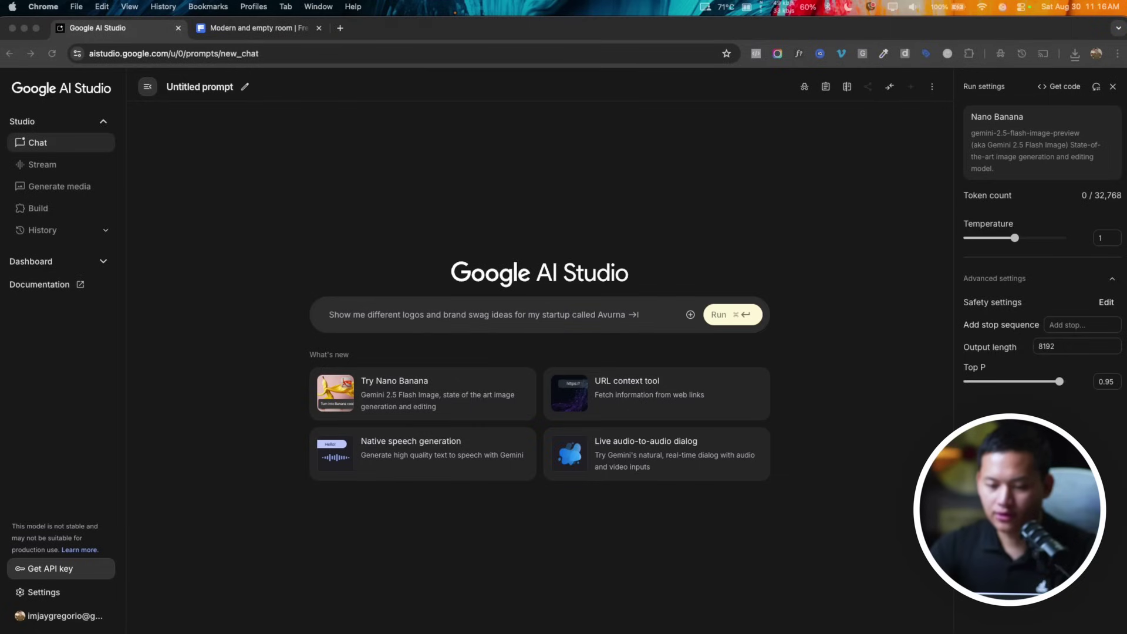
left_click_drag(569, 222, 514, 302)
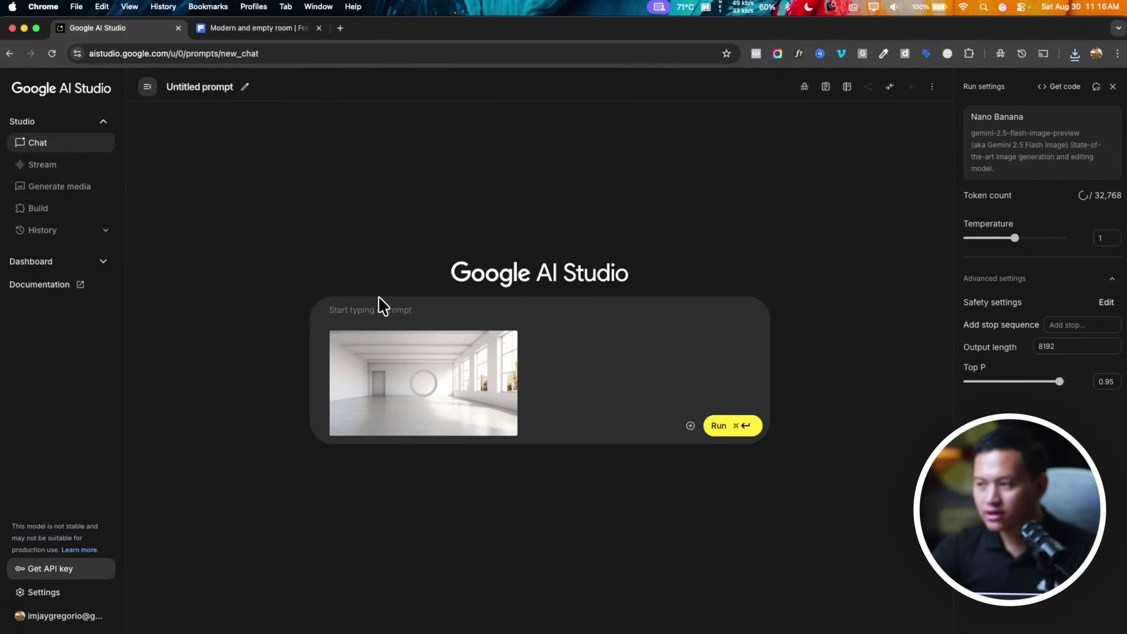
- Write the prompt "i want you to design the room studio for podcast and youtube contents." alongside the attached room photo
type("i want ")
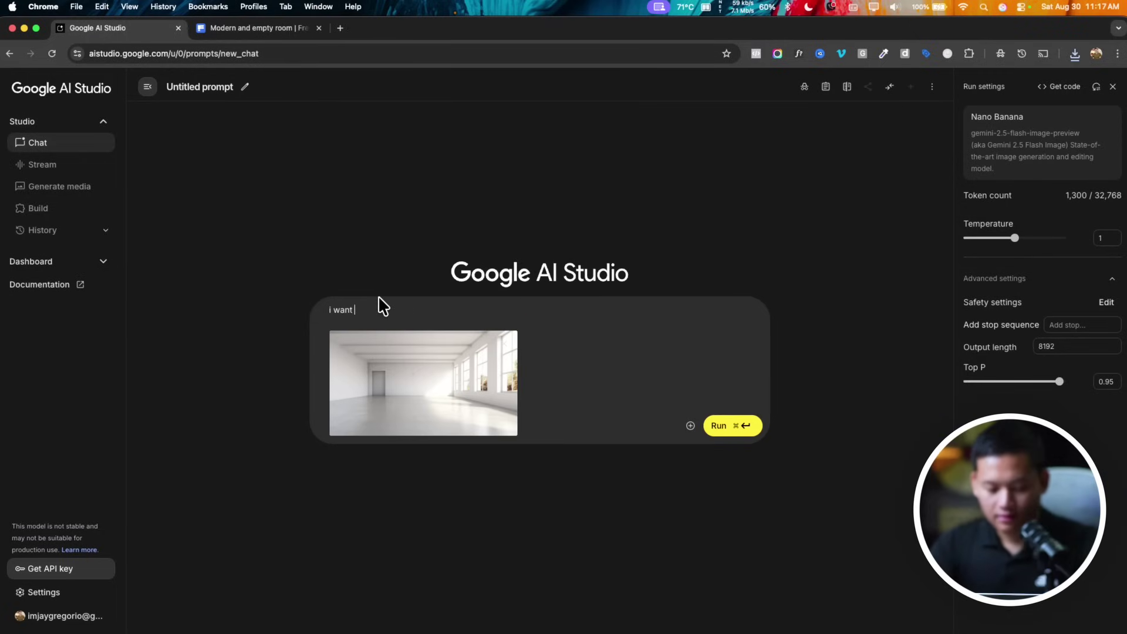
type("you to ade")
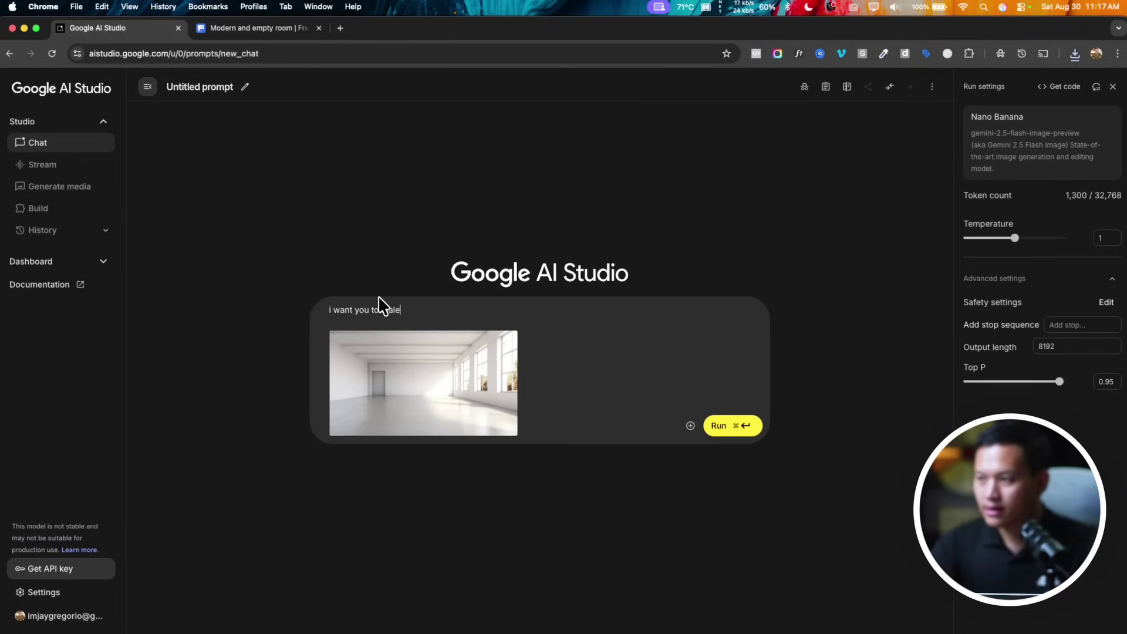
type("gn the room studio for podcast and ")
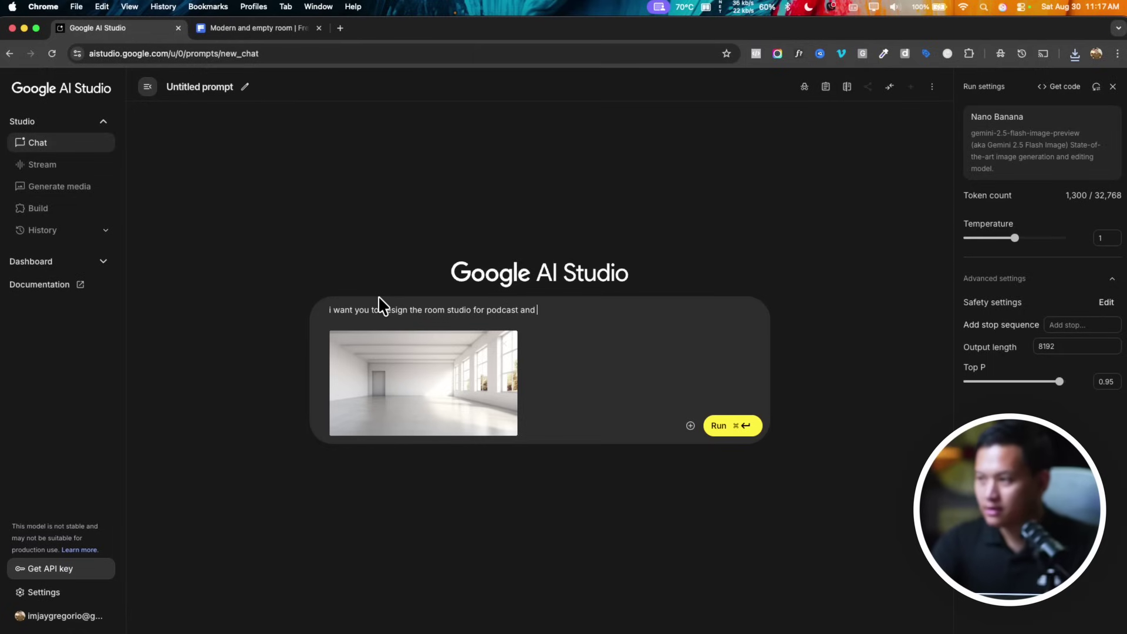
type("youtube")
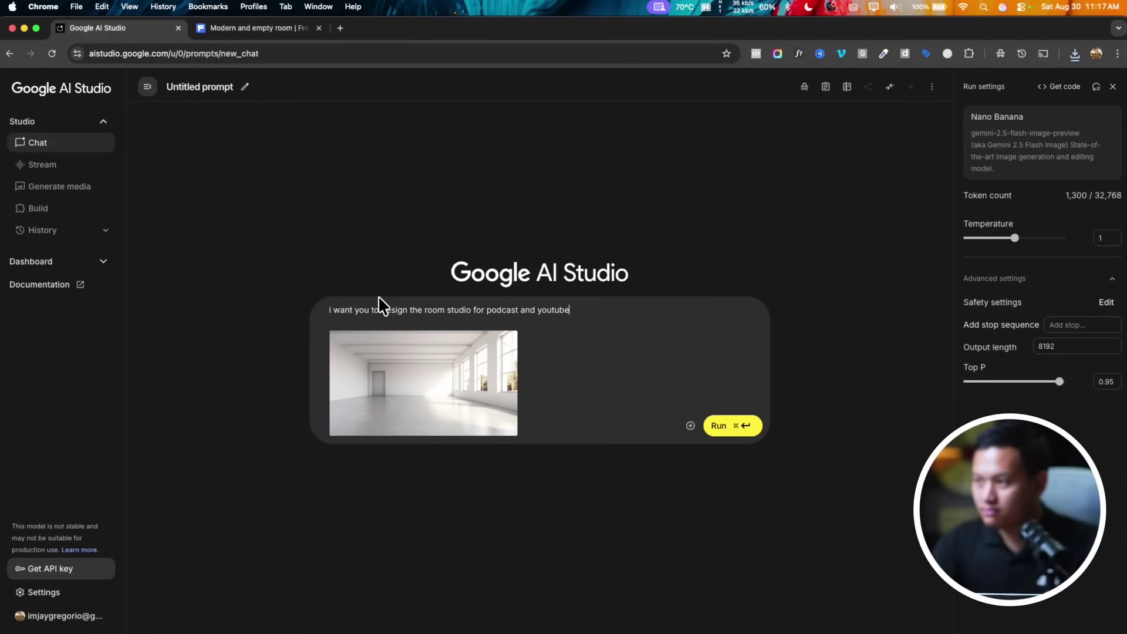
type(" contents.")
key("Return")
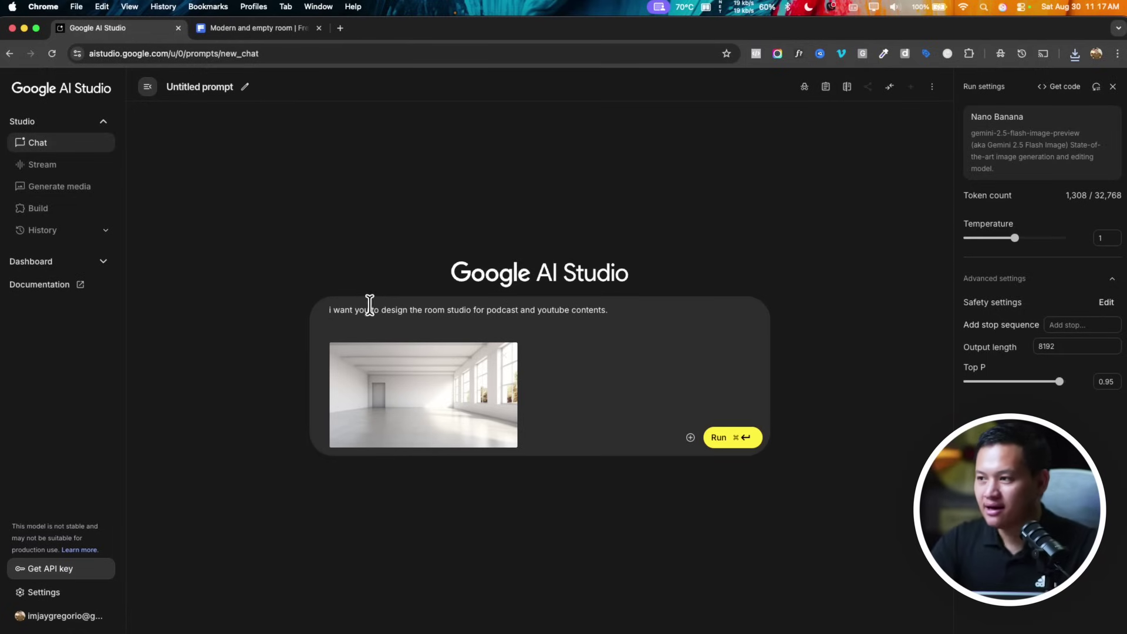
- Change "the room studio" in the prompt to "a minimalist room studio" and run it
left_click(412, 306)
type("a minim")
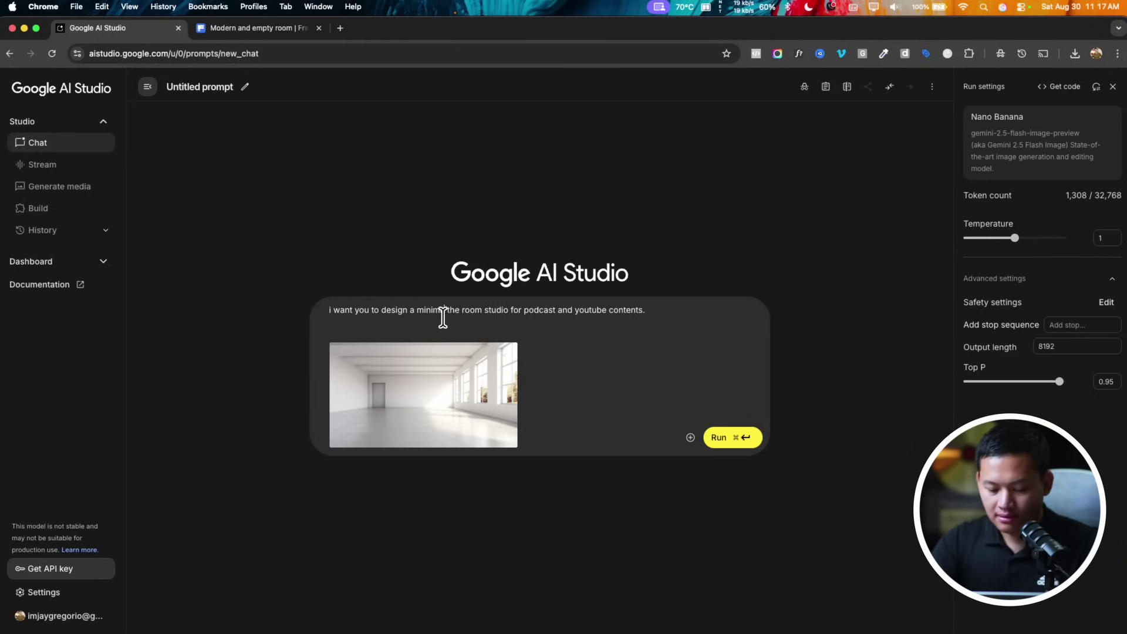
type("alist")
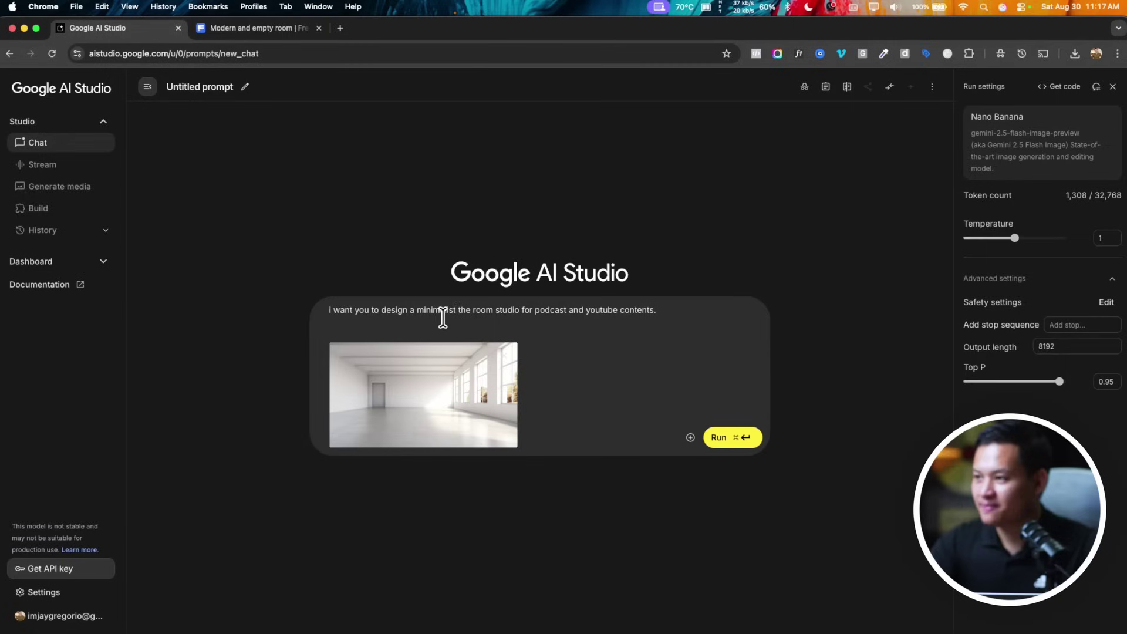
left_click(476, 306)
key("BackSpace")
key("BackSpace")
key("BackSpace")
key("BackSpace")
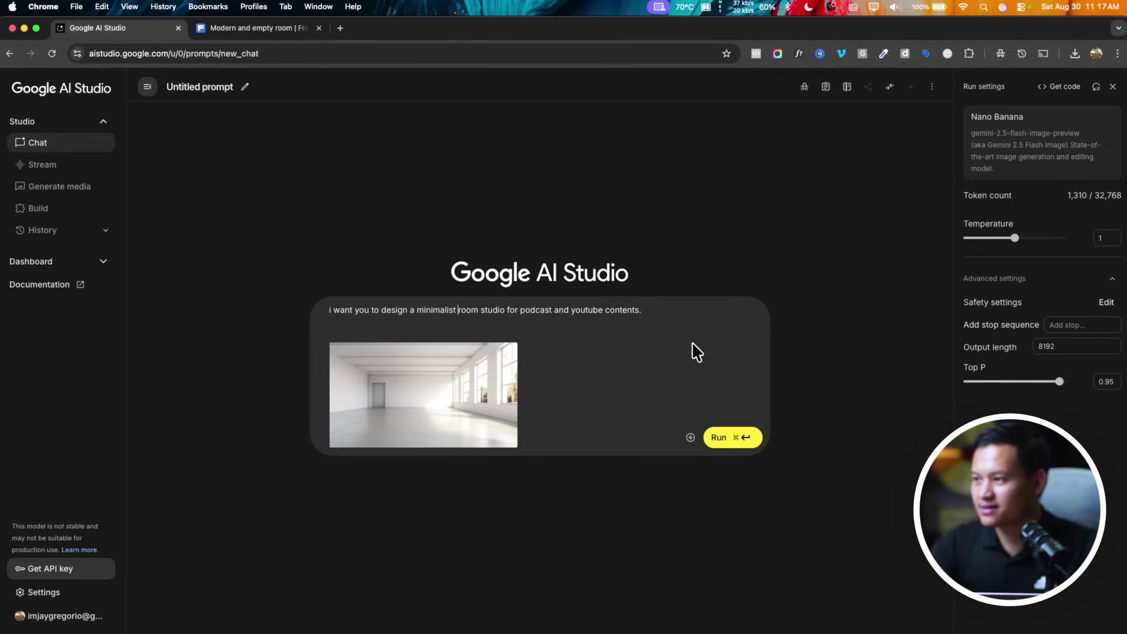
left_click(733, 437)
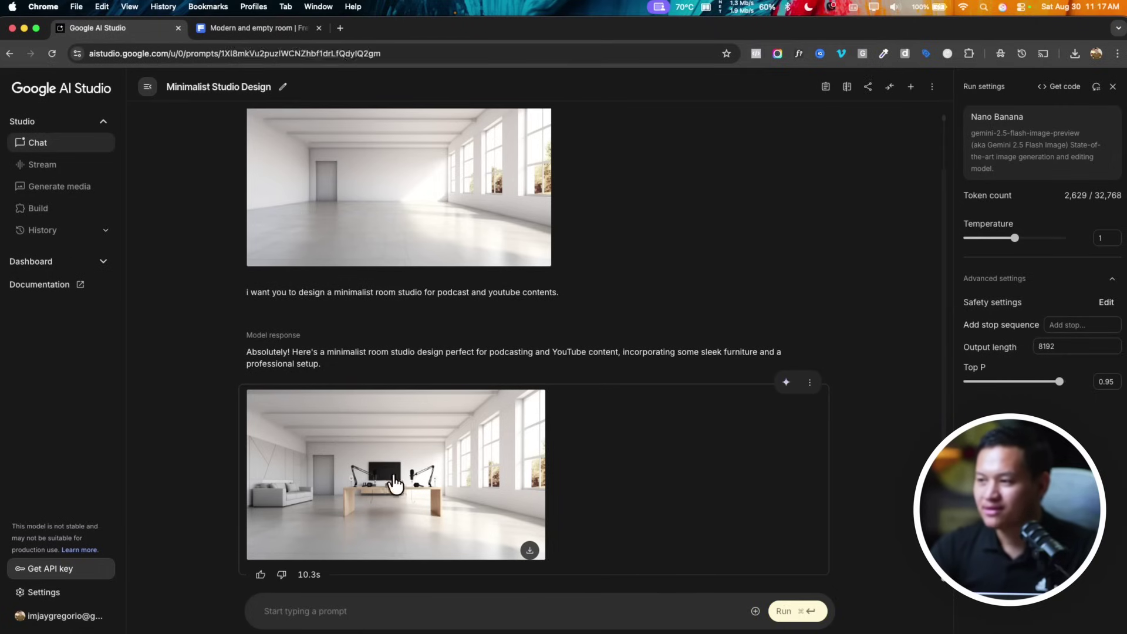
- View the studio image enlarged and run the follow-up "next please ad multiple lighting and ad some neon background and ad additional furniture."
left_click(387, 498)
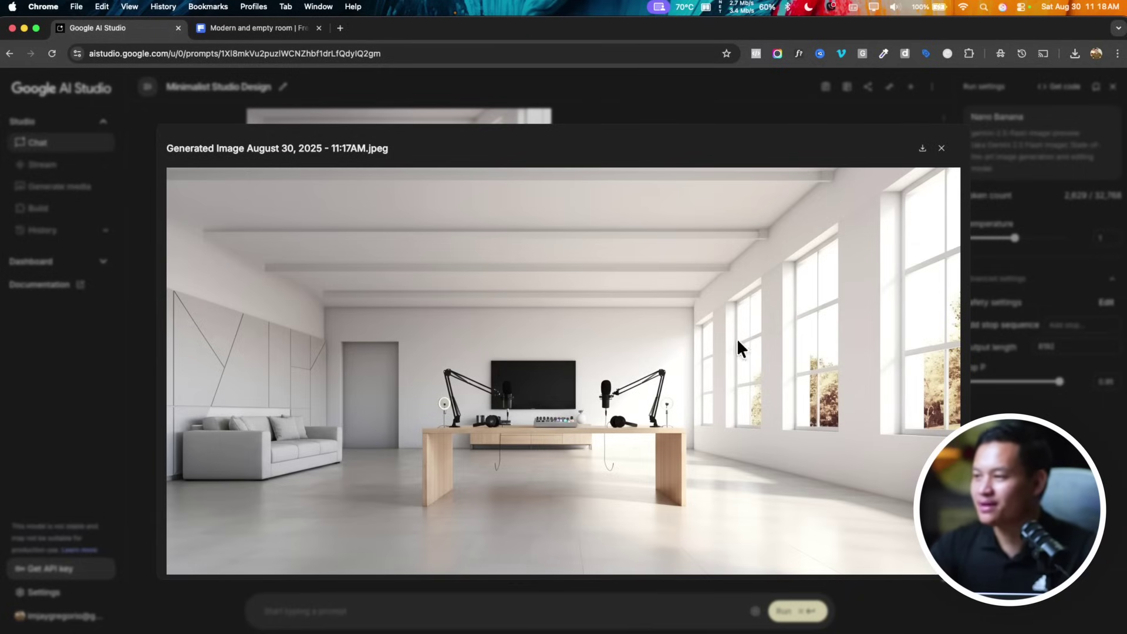
left_click(942, 148)
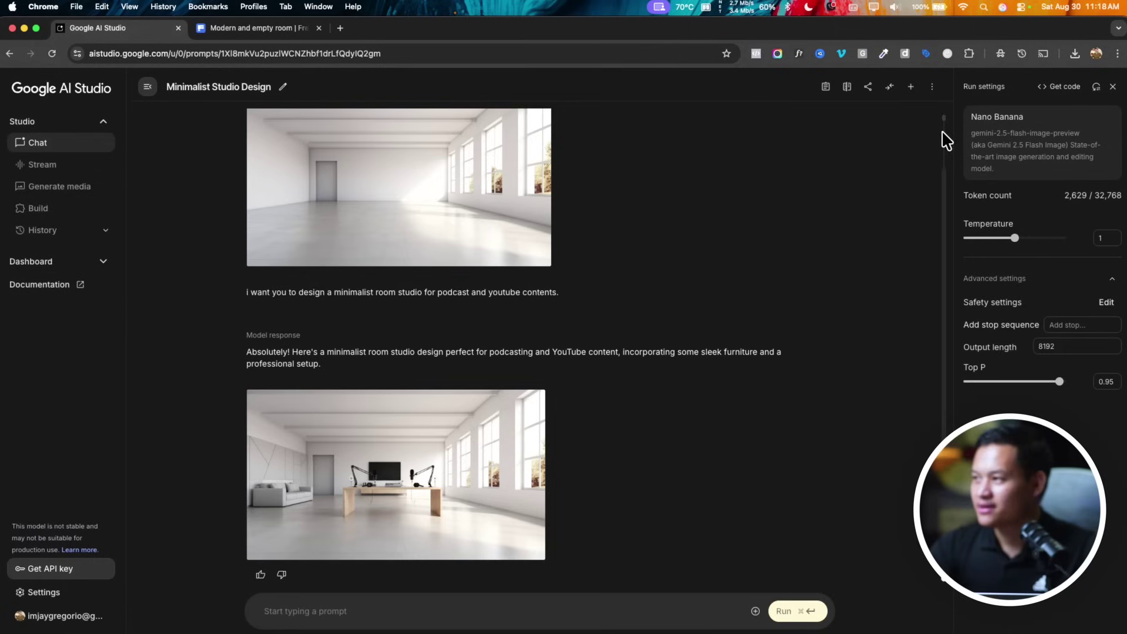
left_click(385, 605)
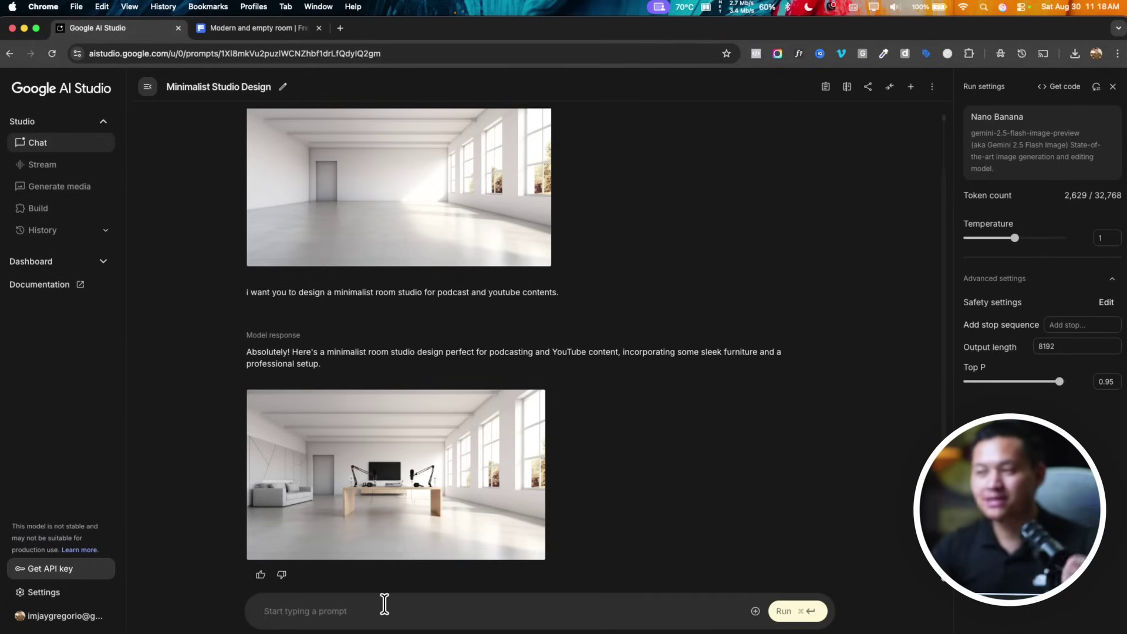
type("next please a")
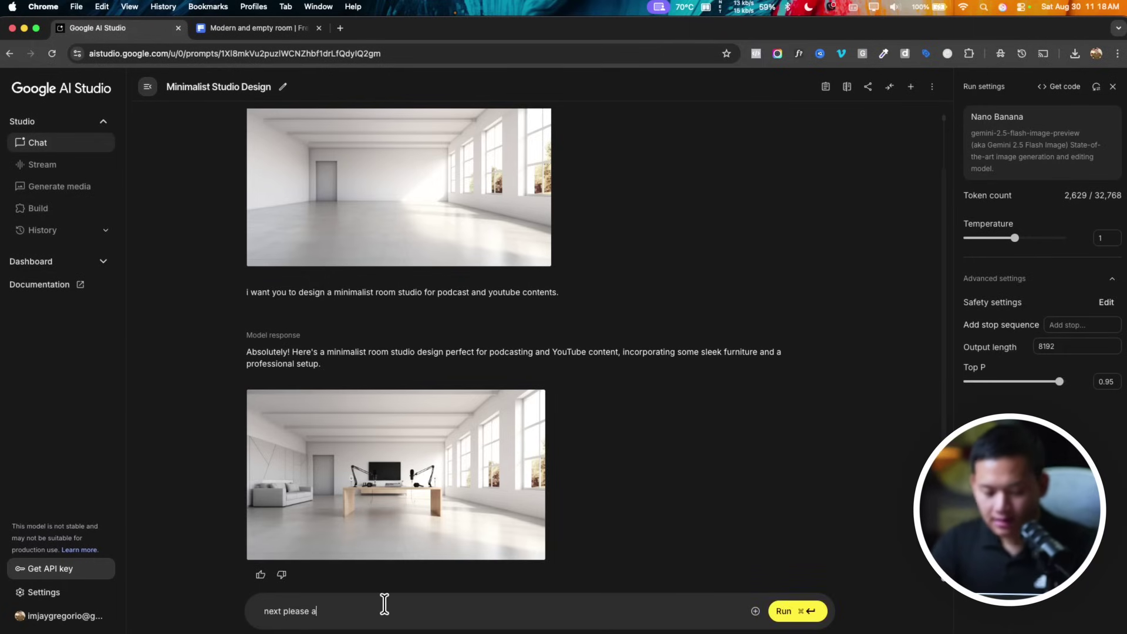
type("d mu")
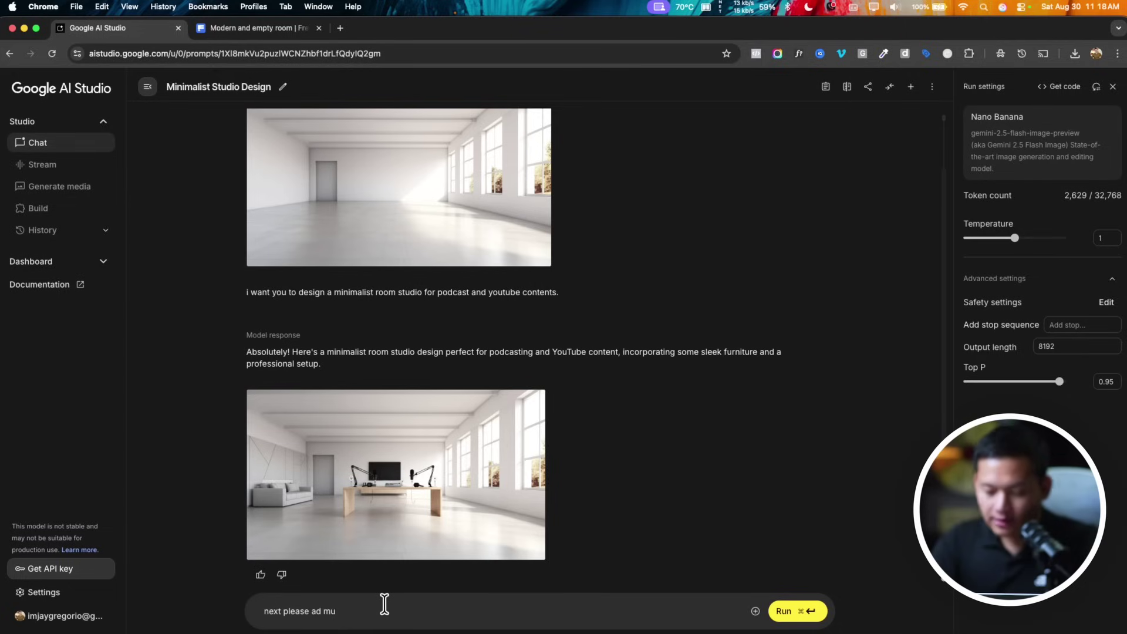
type("ltile lighting and ad some neon background and ad additional furniture a")
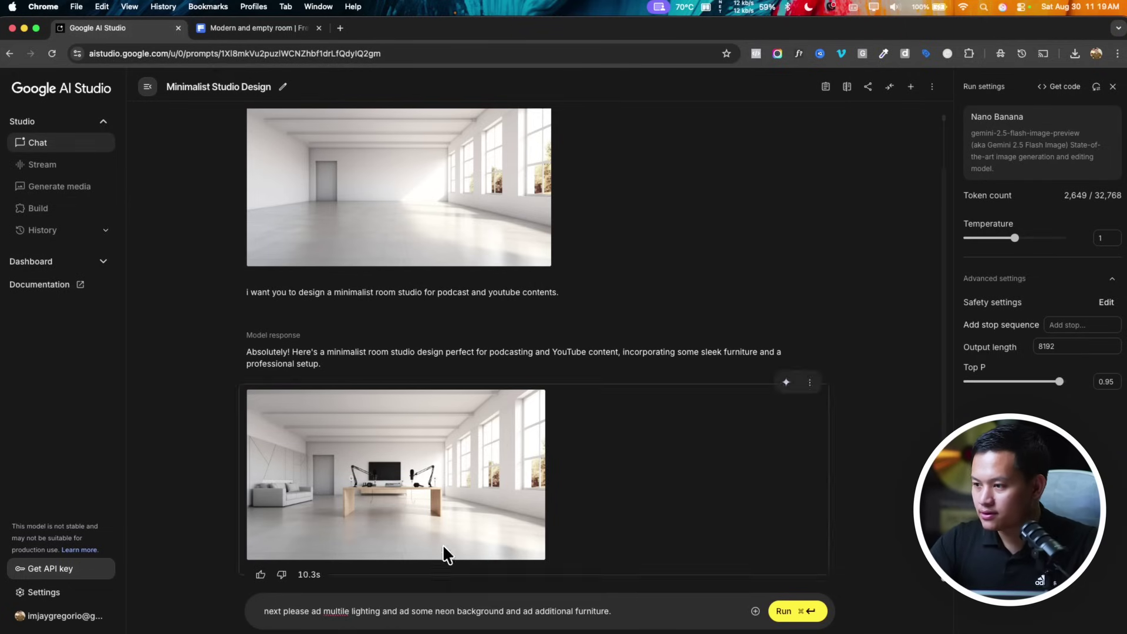
left_click(787, 610)
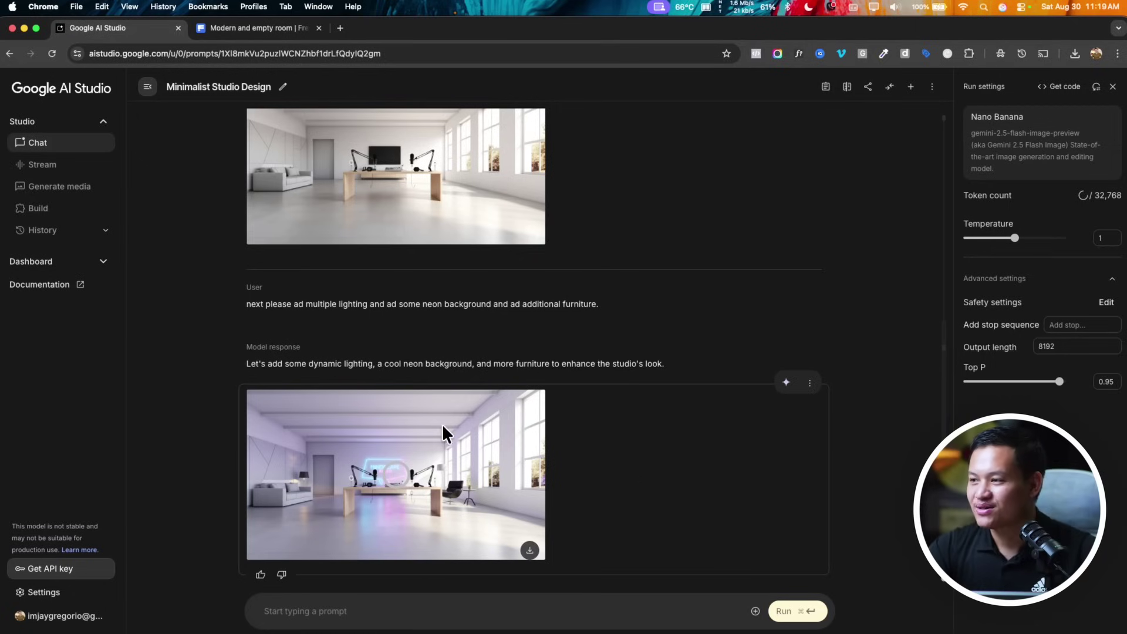
- Examine the regenerated studio image enlarged, checking the neon background, lighting and added furniture
left_click(347, 446)
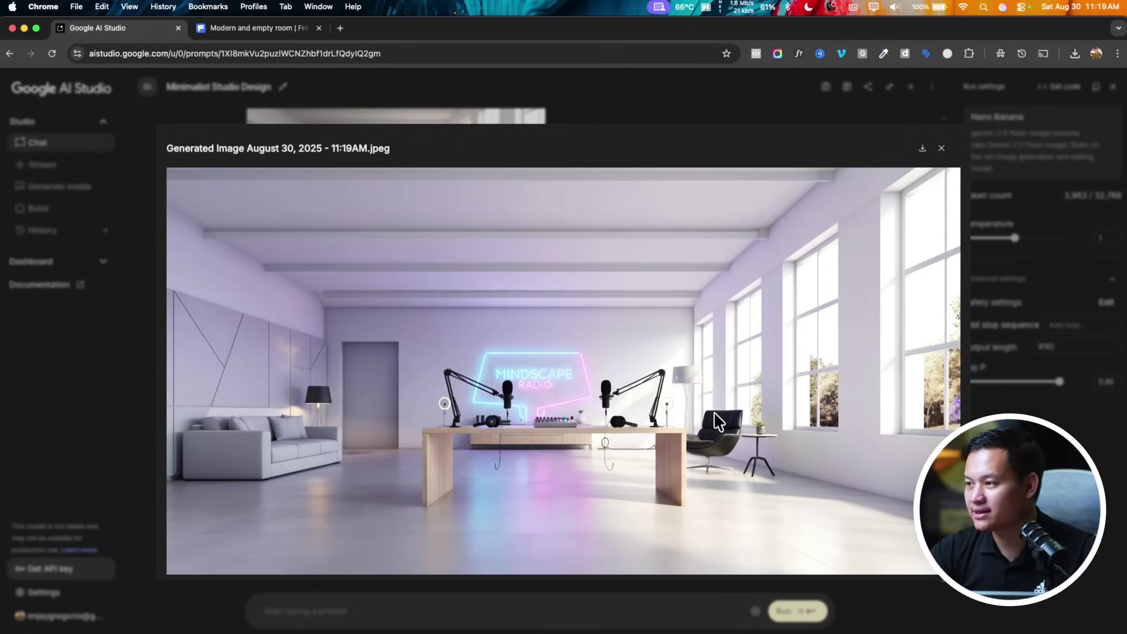
key("Escape")
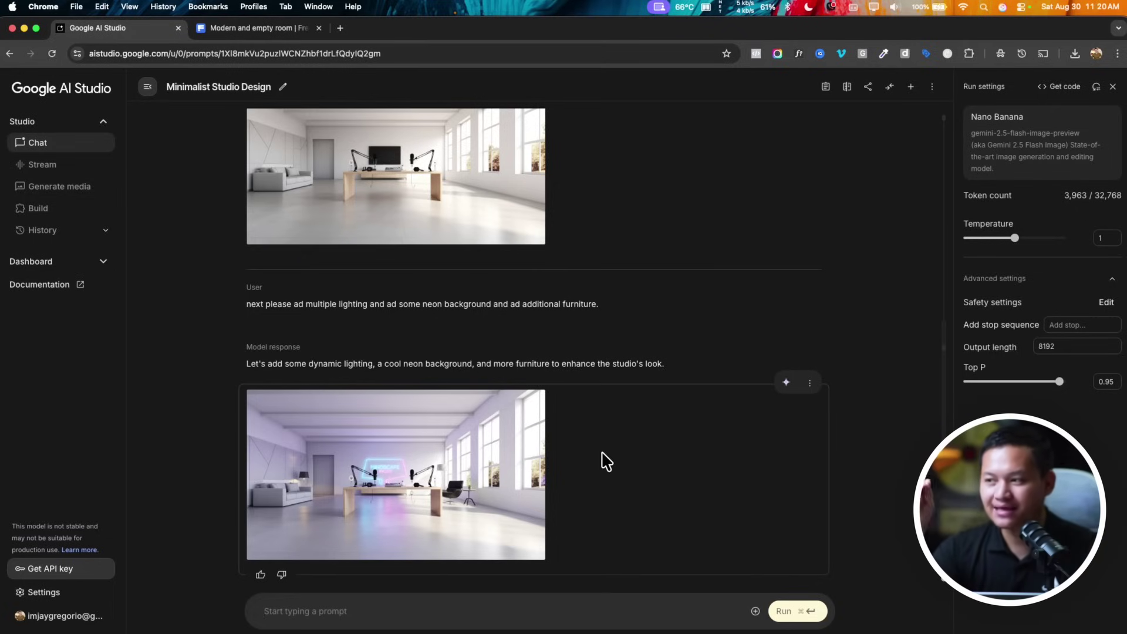
mouse_move(417, 431)
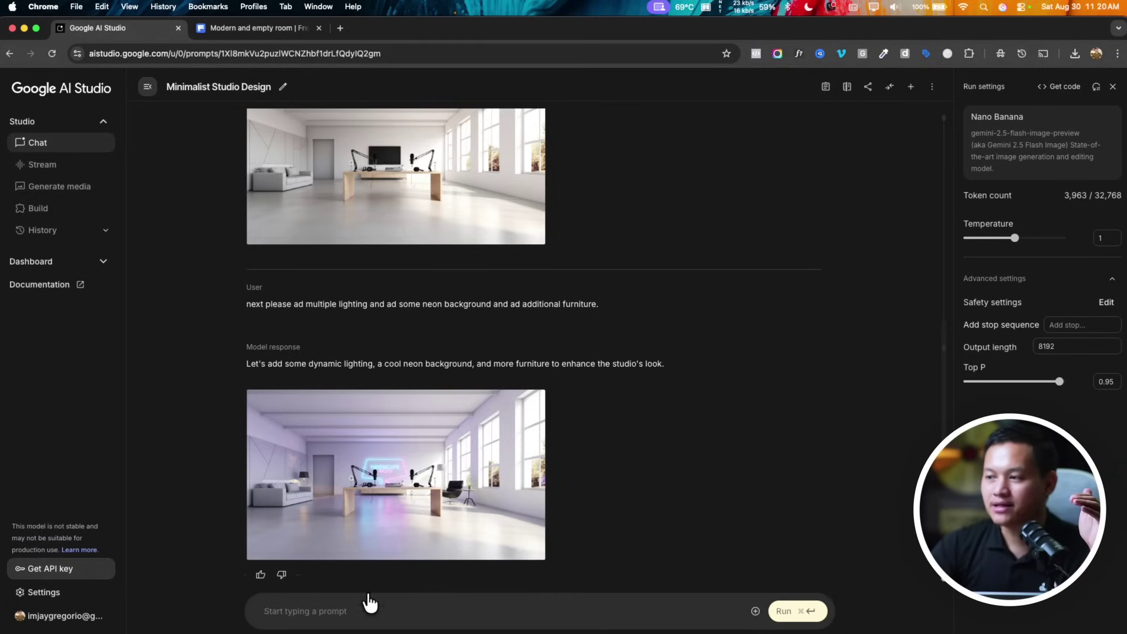
- Run the follow-up prompt "change the paint to black and ad some lighting and decorations." and view the resulting studio image
type("change the")
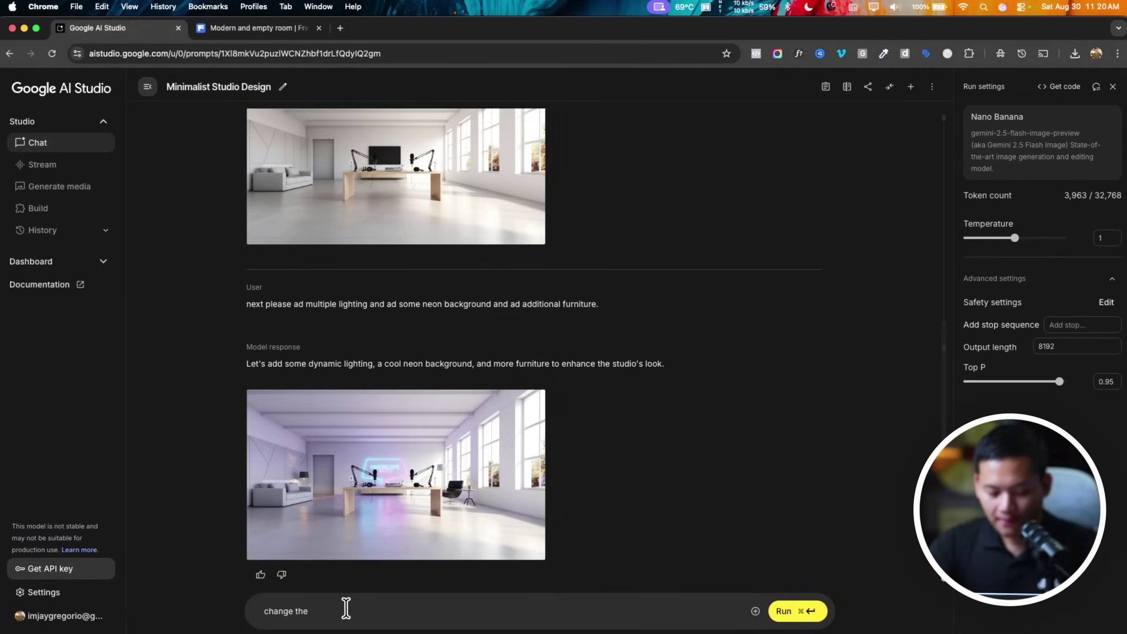
type(" paint")
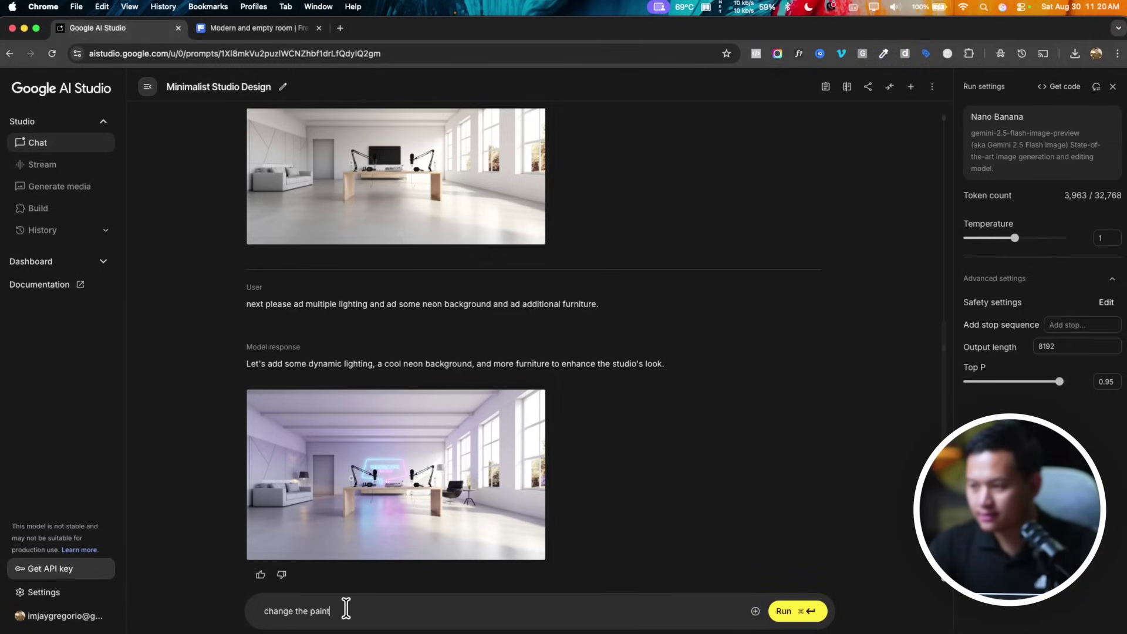
type(" to black")
key("super+equal")
key("super+equal")
key("super+equal")
key("super+equal")
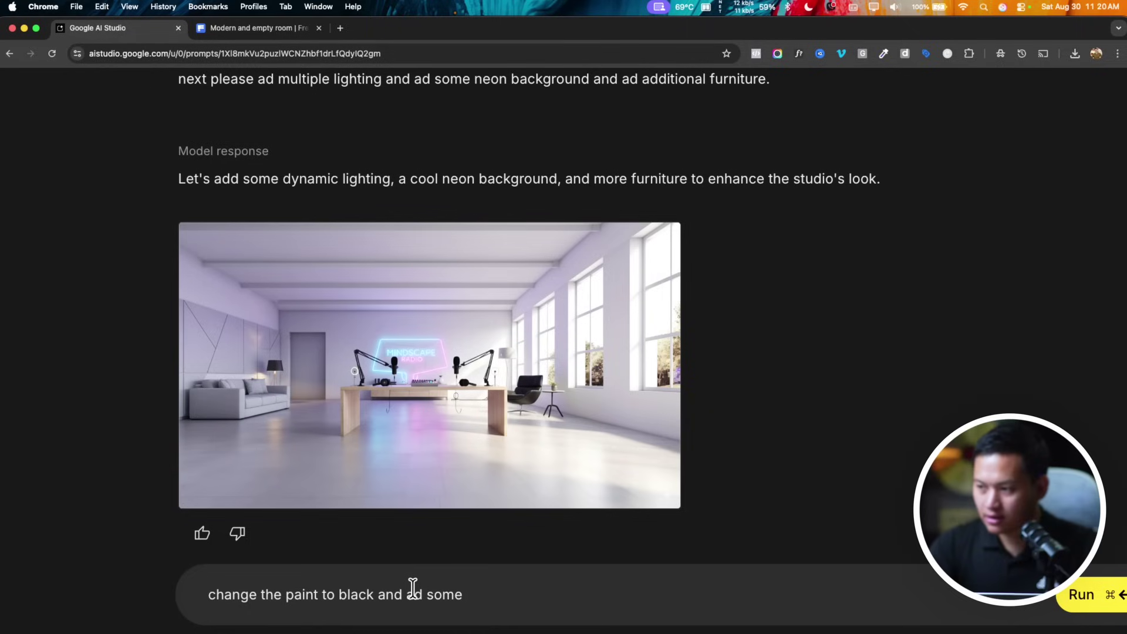
type("and ad some lighti")
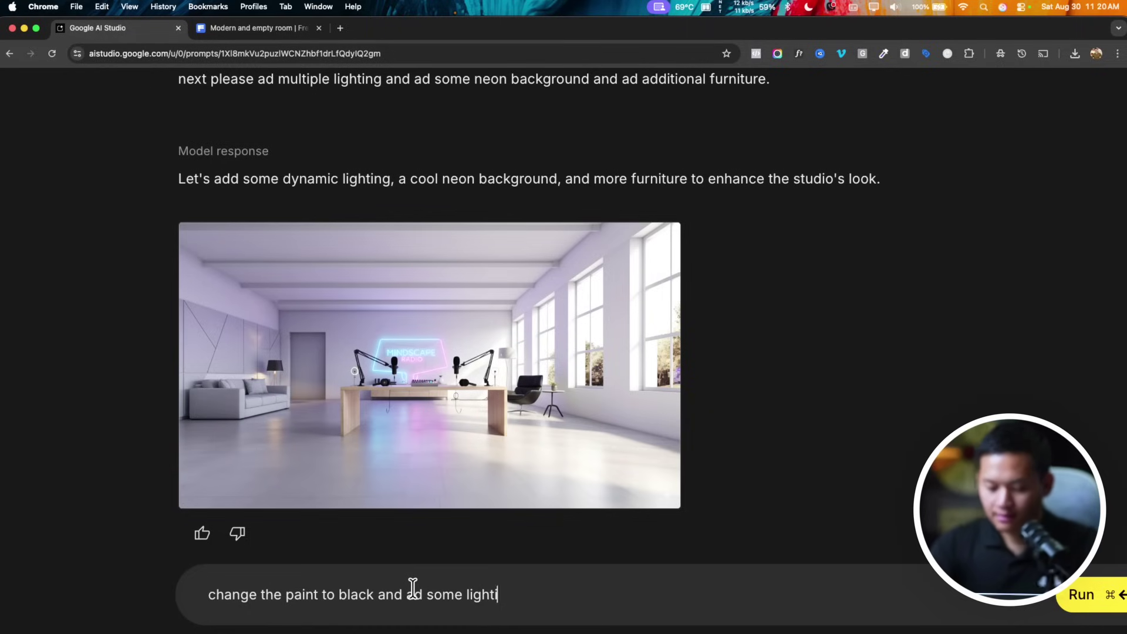
type("ng and decorations.")
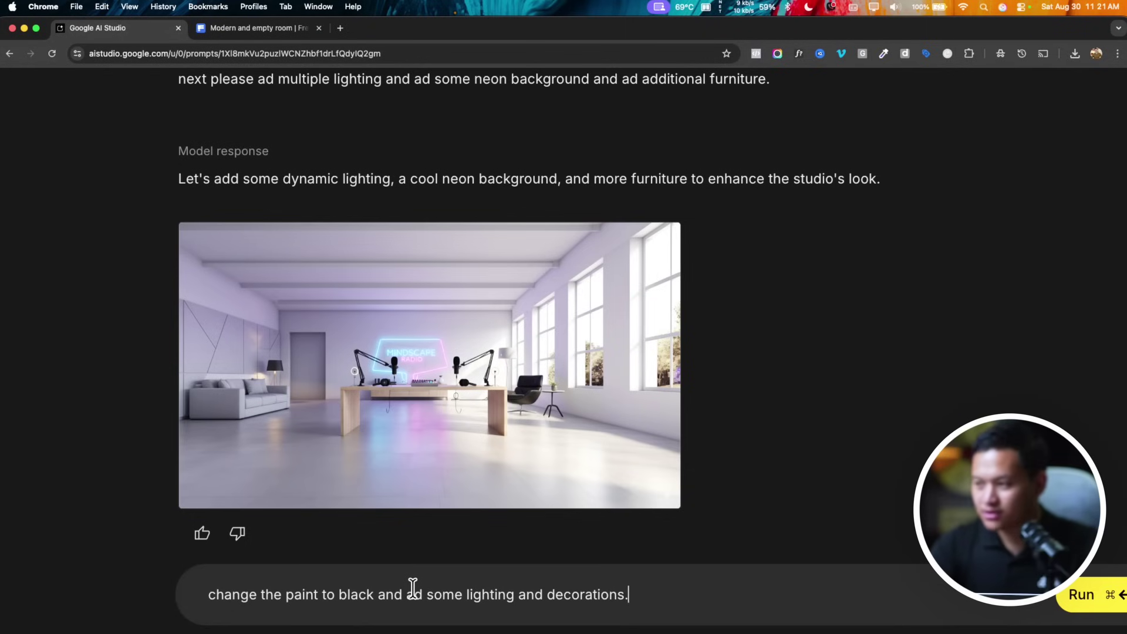
left_click(1092, 595)
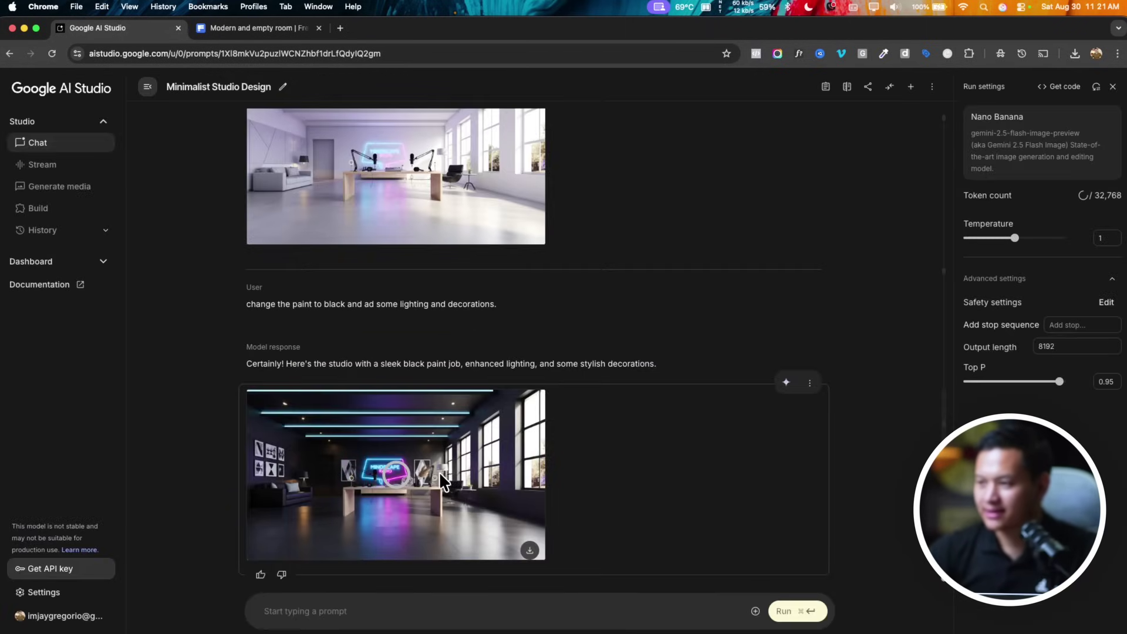
left_click(445, 435)
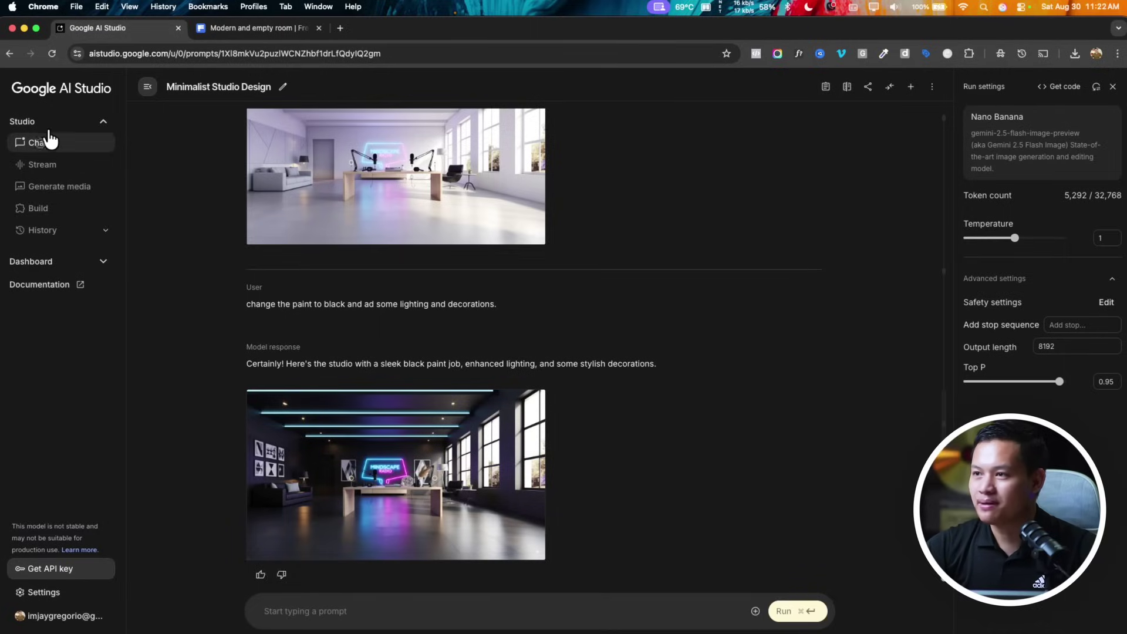
- Start a new AI Studio chat and open the H&M online store in a new browser tab by searching "h and m"
left_click(41, 143)
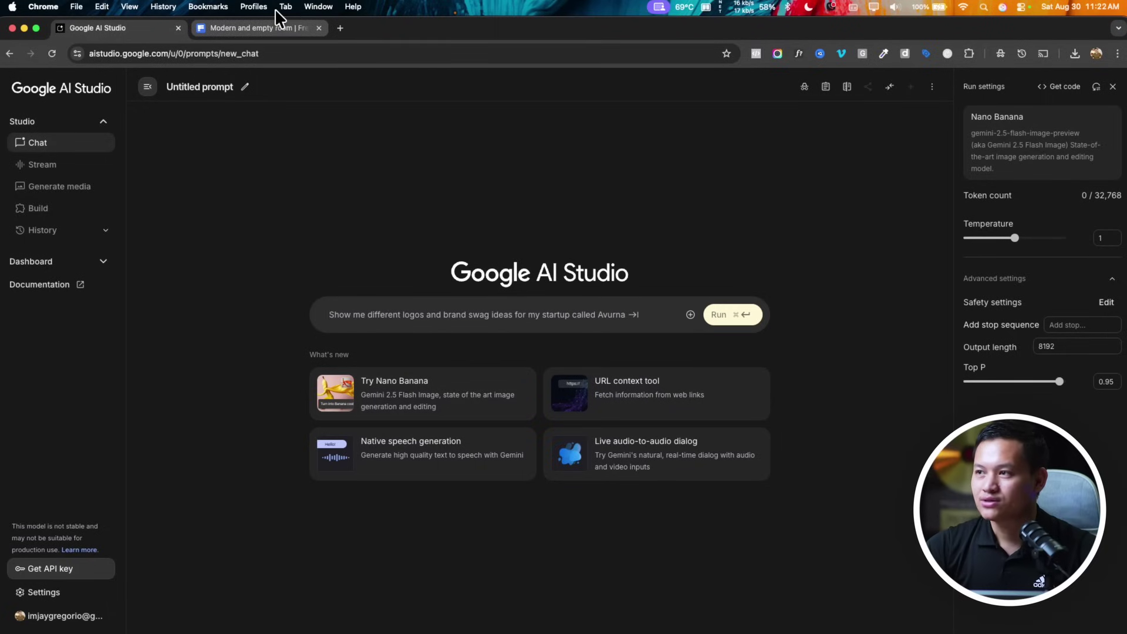
left_click(340, 28)
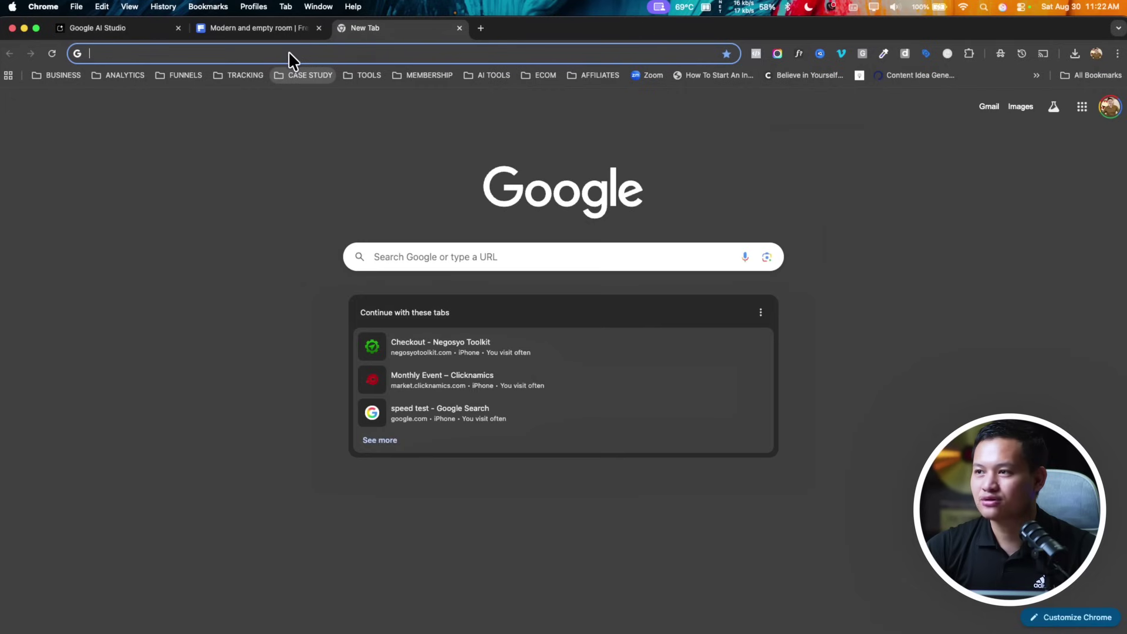
type("h and m")
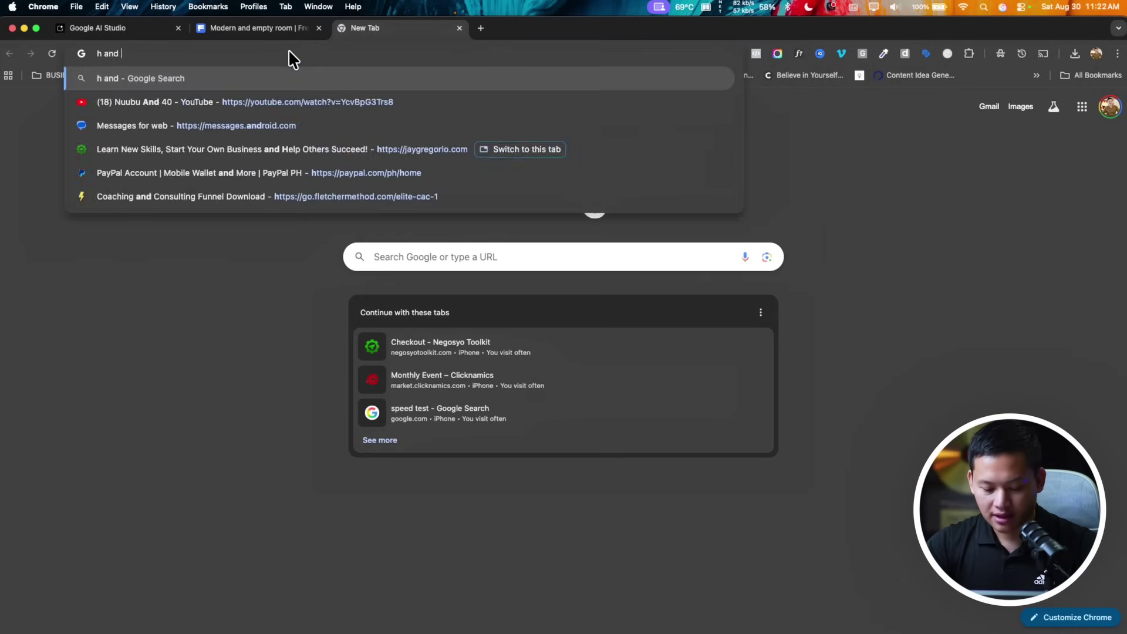
key("Return")
left_click(292, 209)
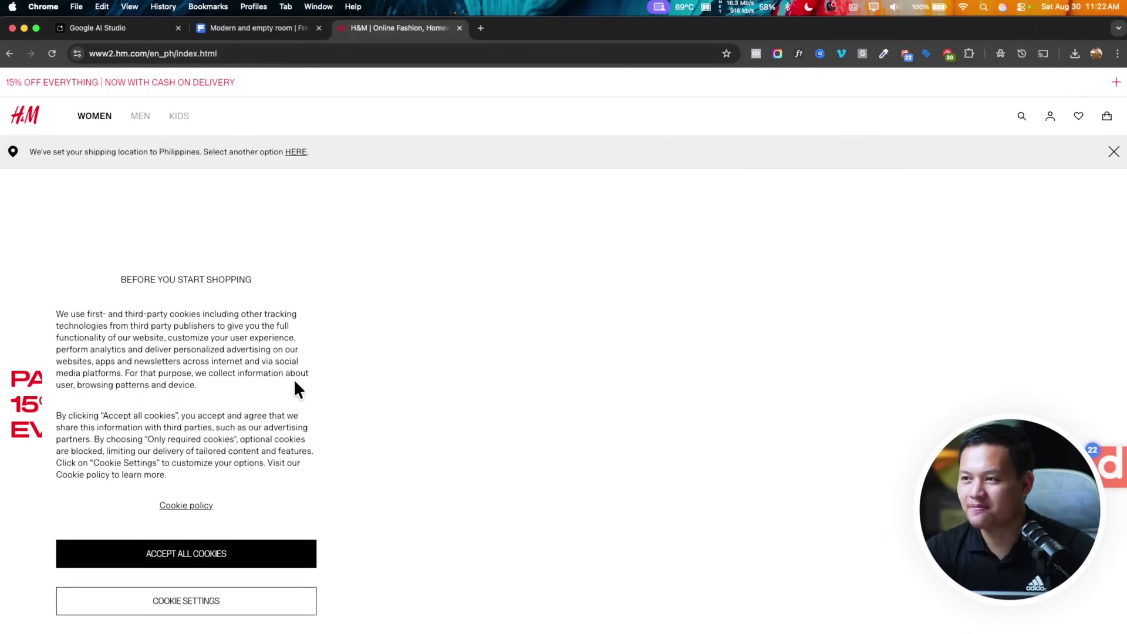
- Accept all cookies on the H&M store site and open the men's clothing section
left_click(213, 545)
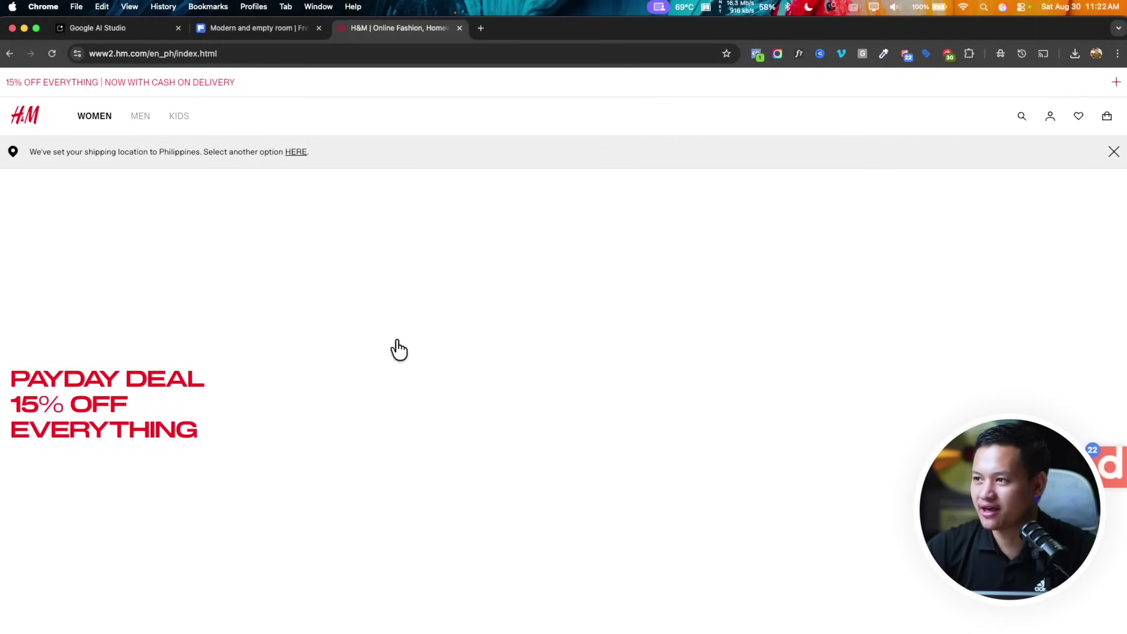
scroll(397, 349, "down", 15)
scroll(396, 350, "down", 5)
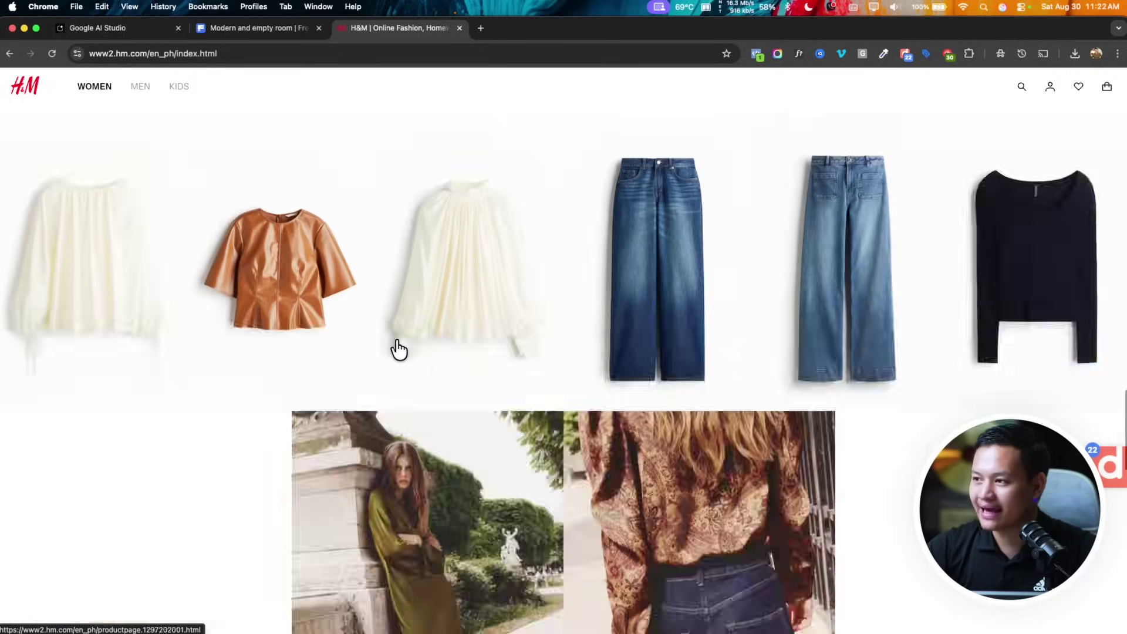
scroll(395, 350, "up", 20)
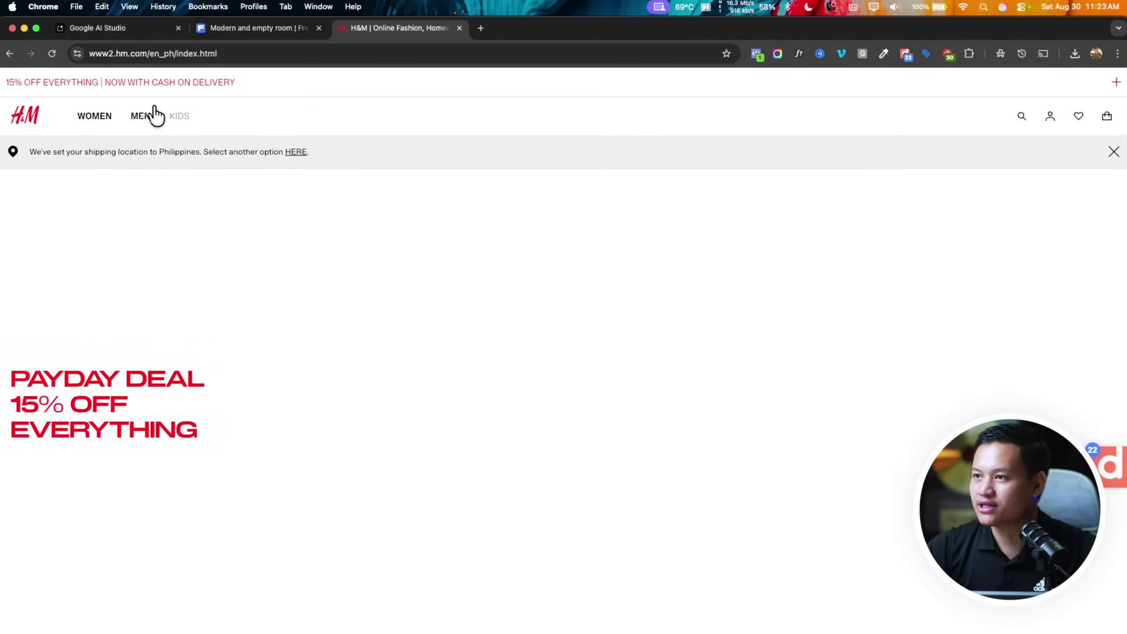
mouse_move(153, 113)
left_click(462, 238)
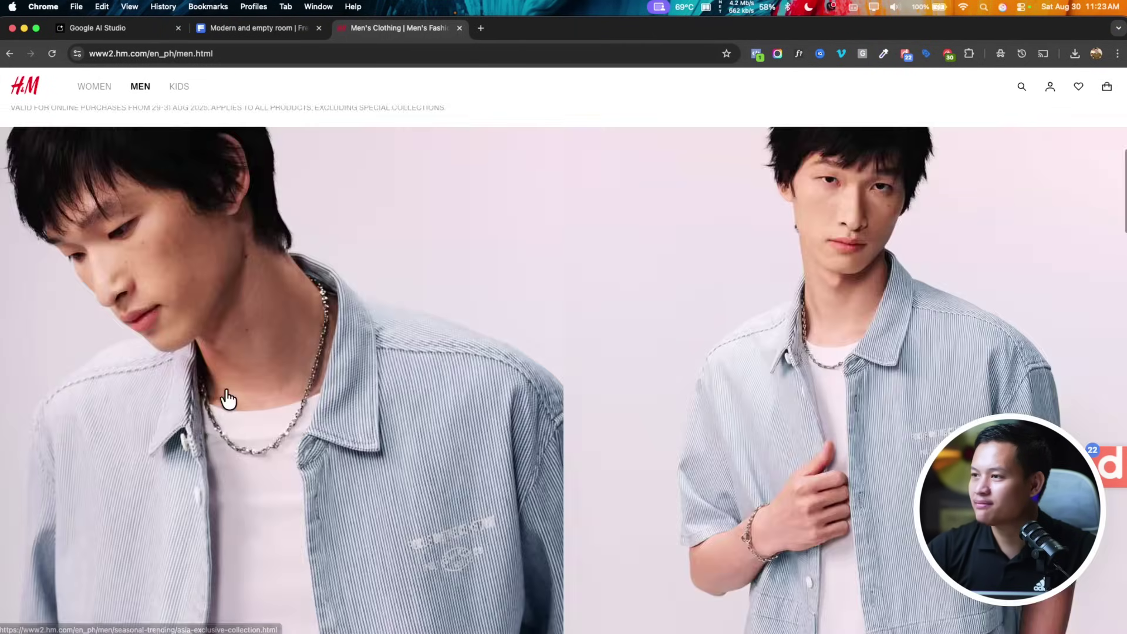
- Open the light blue striped short-sleeved Oxford shirt from the men's new arrivals and look through its product photos
scroll(228, 399, "down", 5)
scroll(228, 400, "down", 15)
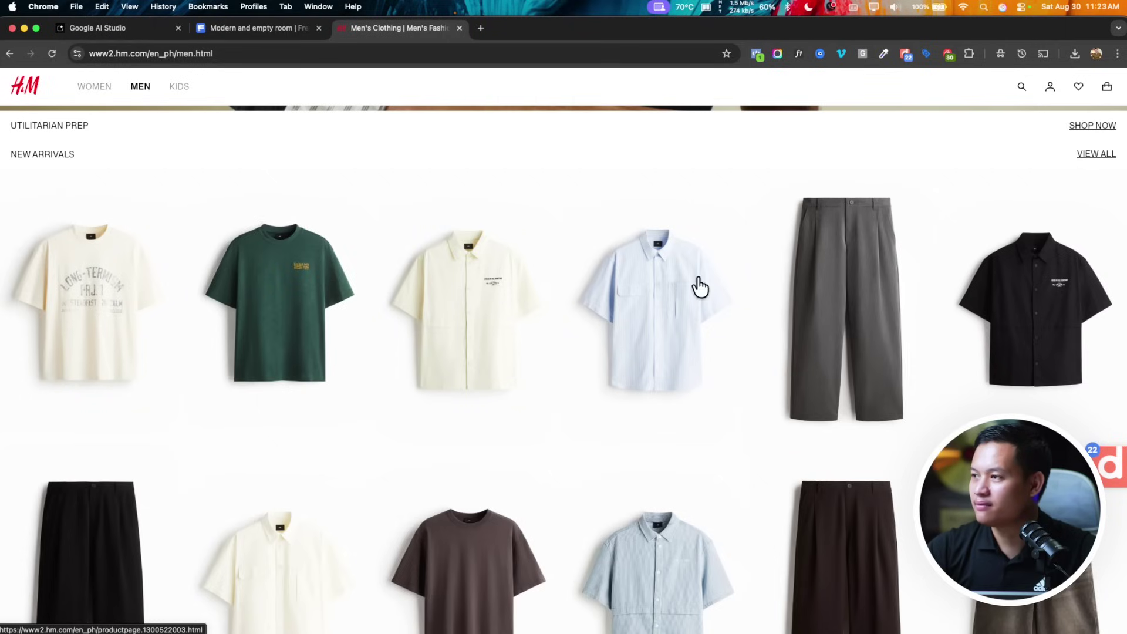
left_click(684, 289)
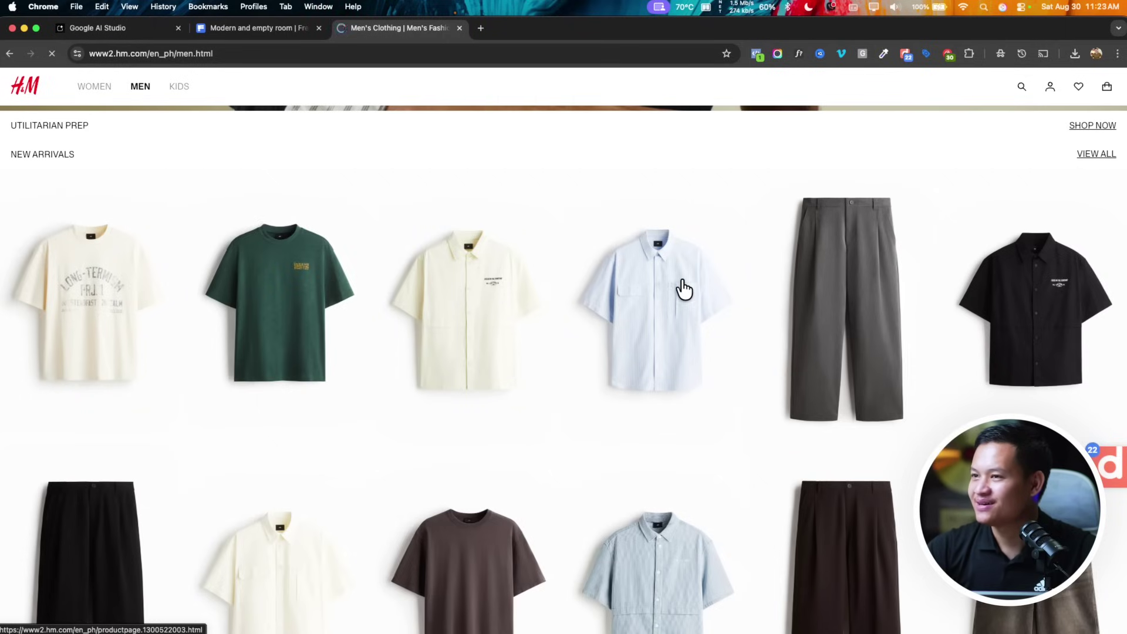
scroll(513, 337, "down", 5)
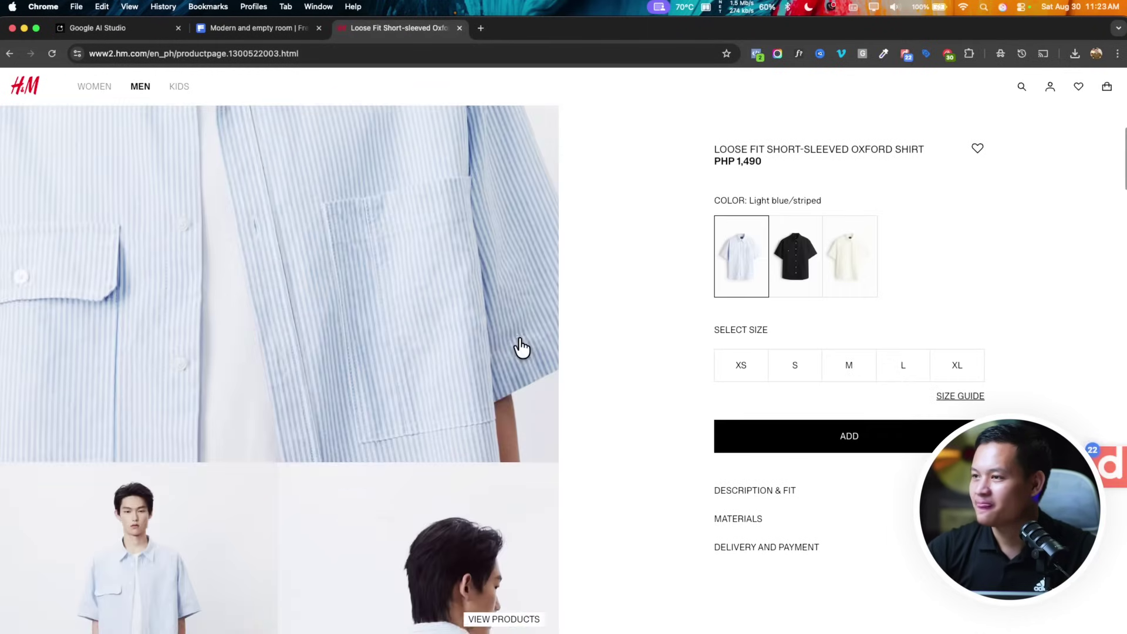
scroll(521, 346, "down", 10)
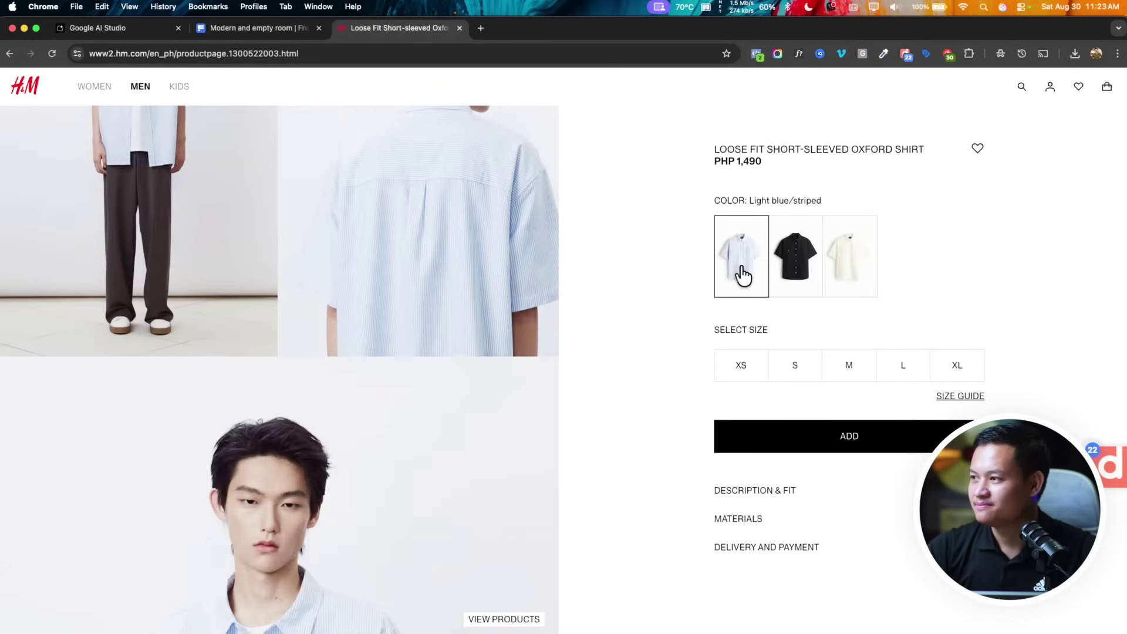
- Attach the seated portrait photo to the new AI Studio prompt and capture a screenshot of the blue shirt's product photo on the H&M page
left_click(118, 28)
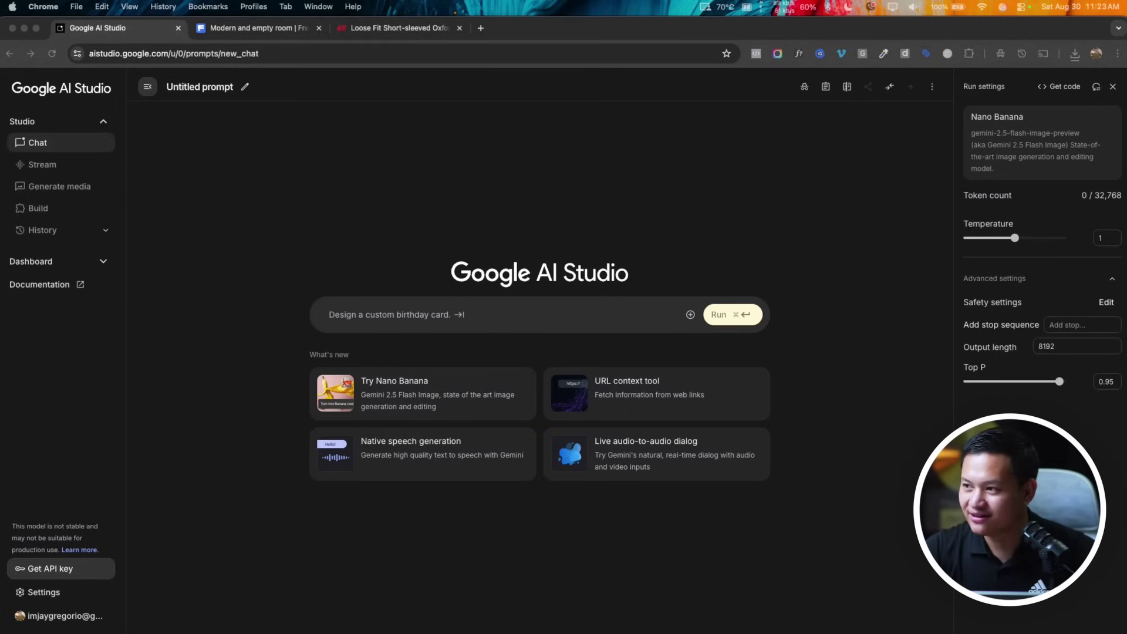
left_click_drag(543, 377, 480, 296)
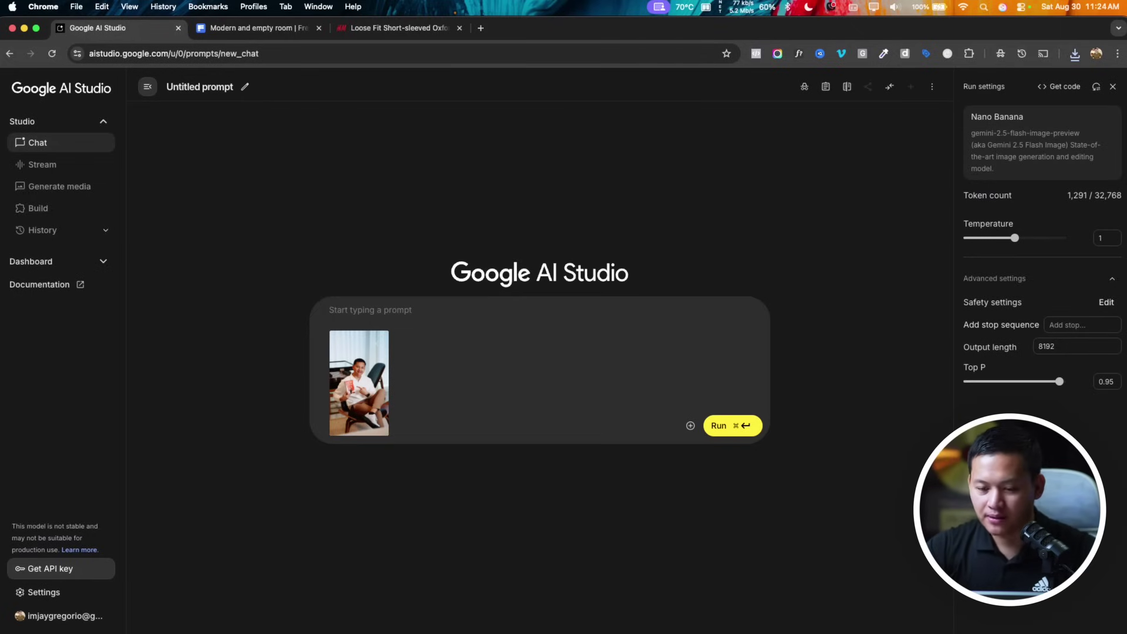
key("super+3")
scroll(456, 267, "up", 3)
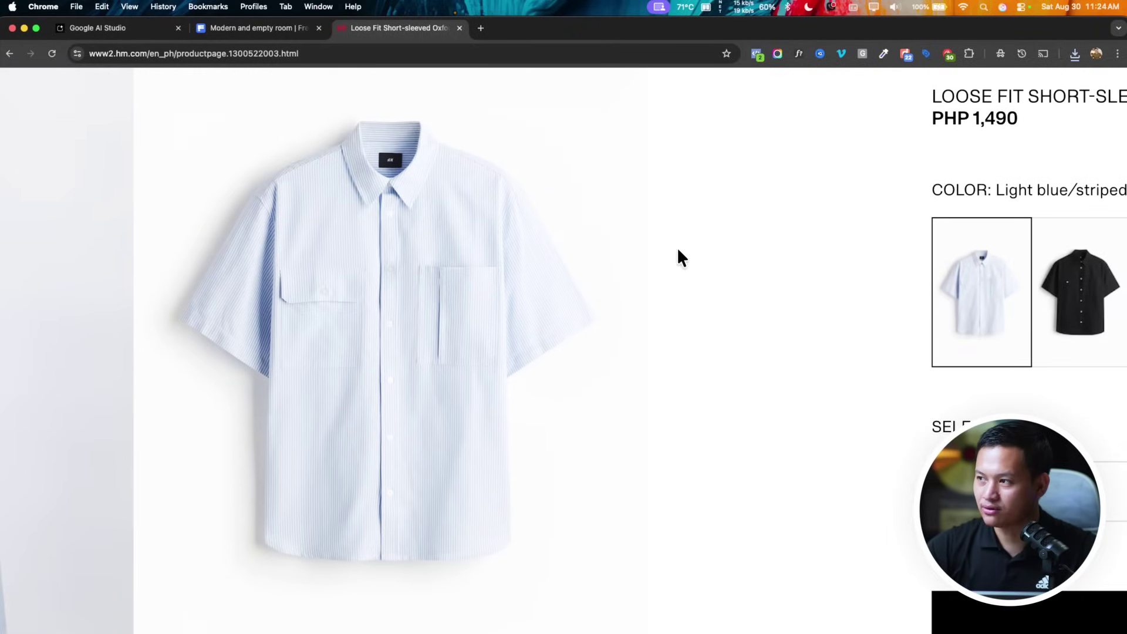
key("super+shift+4")
left_click_drag(154, 83, 624, 599)
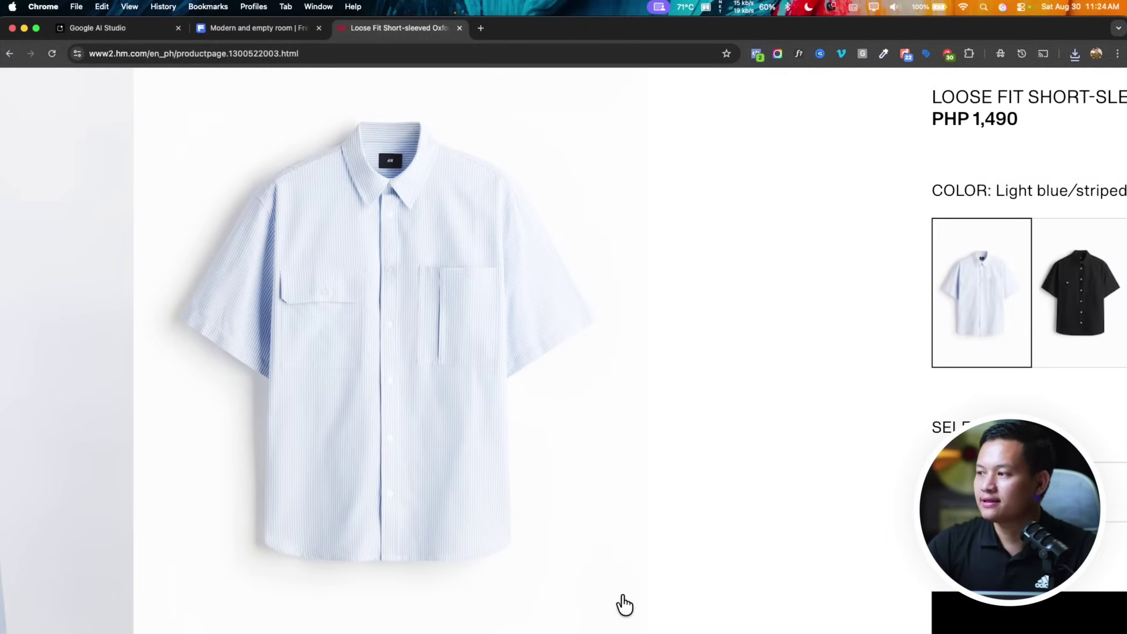
- Add the shirt screenshot to the AI Studio prompt and run "i want to put the polo on me. retain facial and details"
left_click(117, 23)
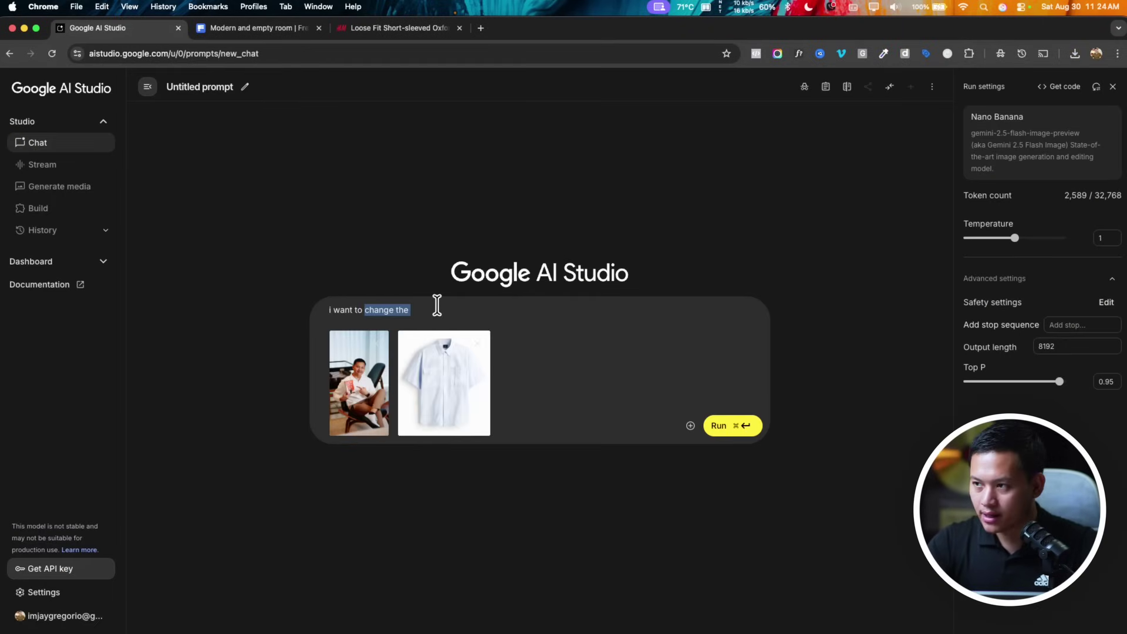
type("put")
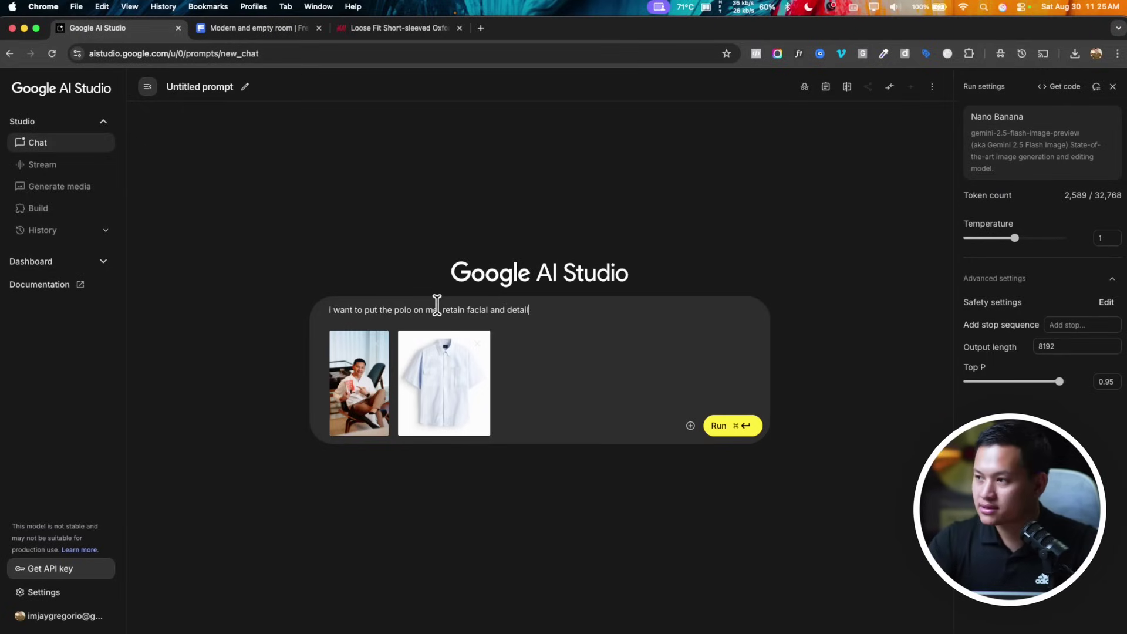
type("s")
left_click(728, 423)
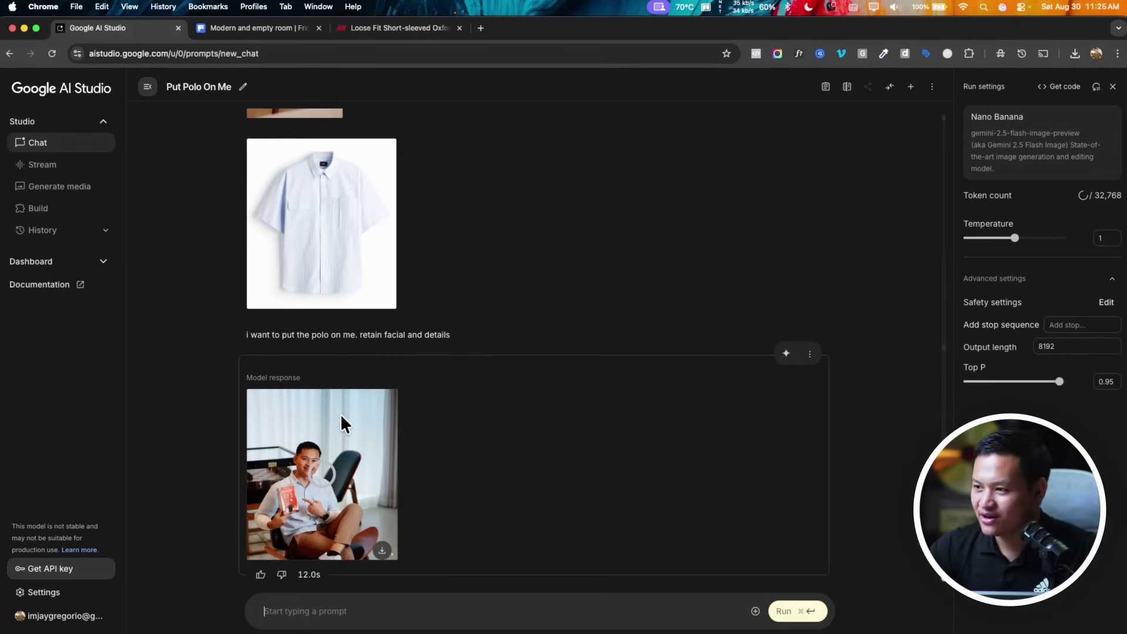
- Examine the generated portrait enlarged, checking the face, the shirt and the sleeves, and close the preview
scroll(340, 414, "up", 5)
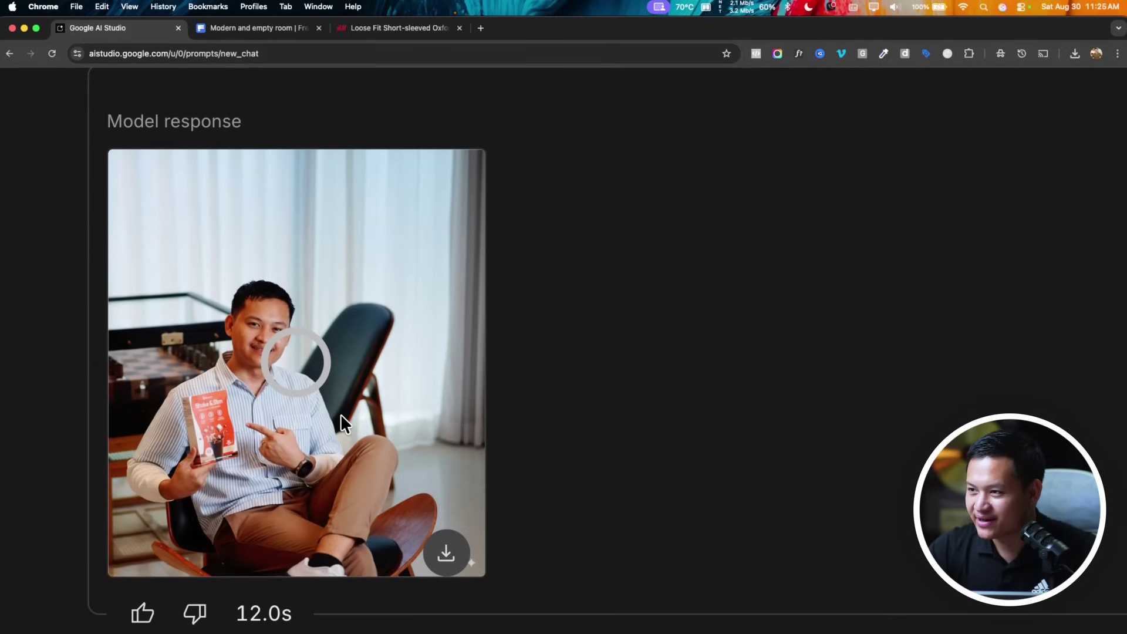
scroll(341, 414, "up", 3)
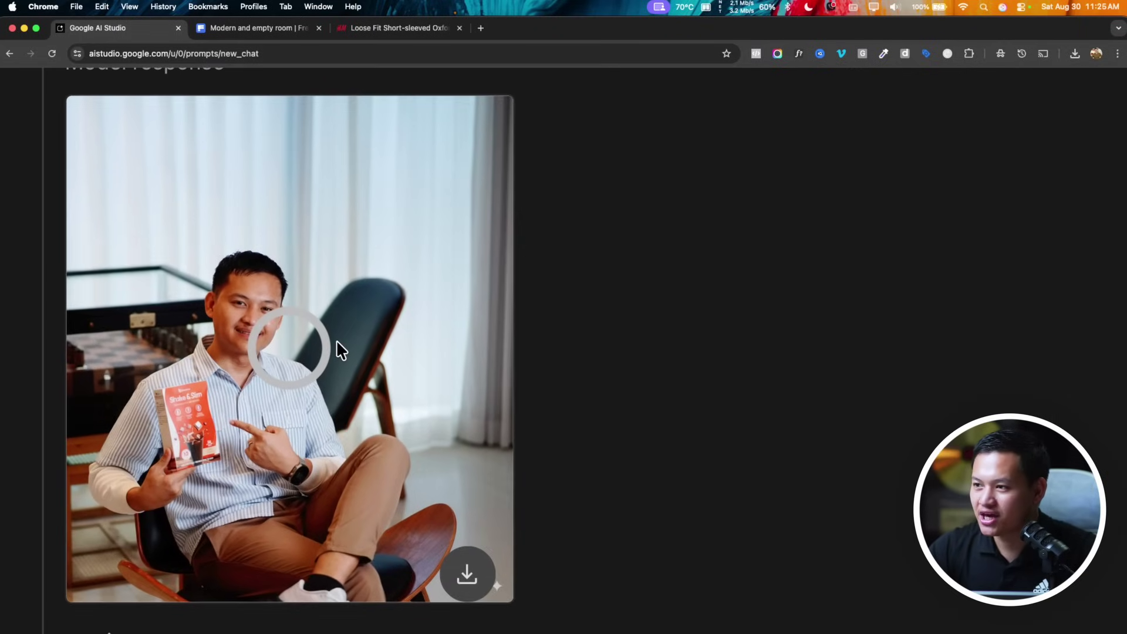
scroll(336, 340, "down", 5)
scroll(345, 360, "up", 5)
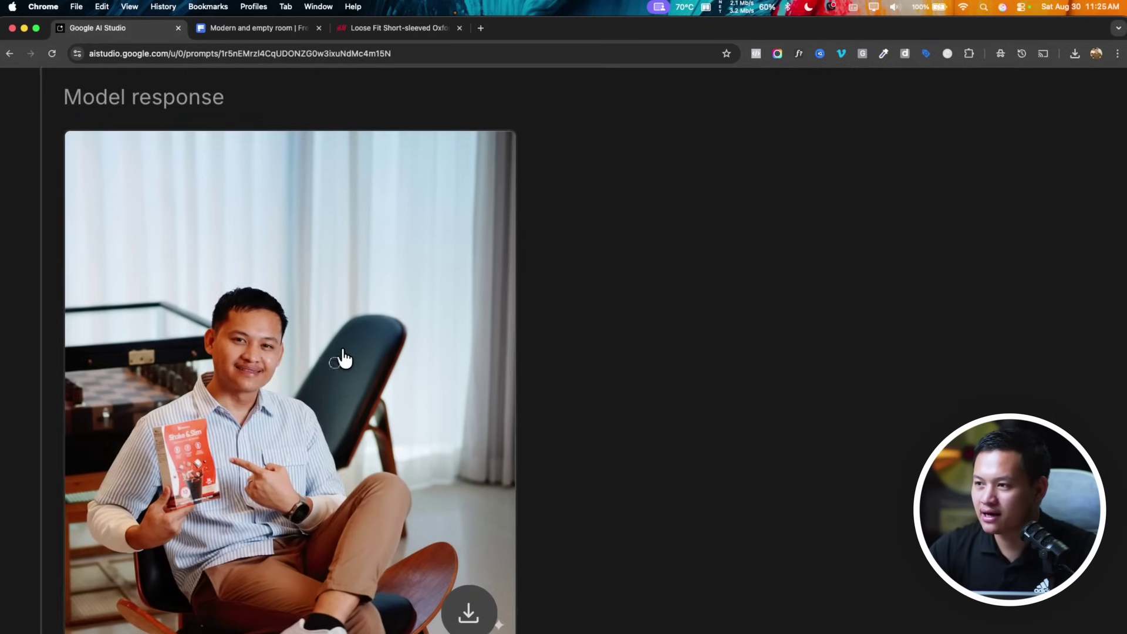
left_click(344, 360)
scroll(337, 347, "up", 5)
scroll(408, 246, "down", 5)
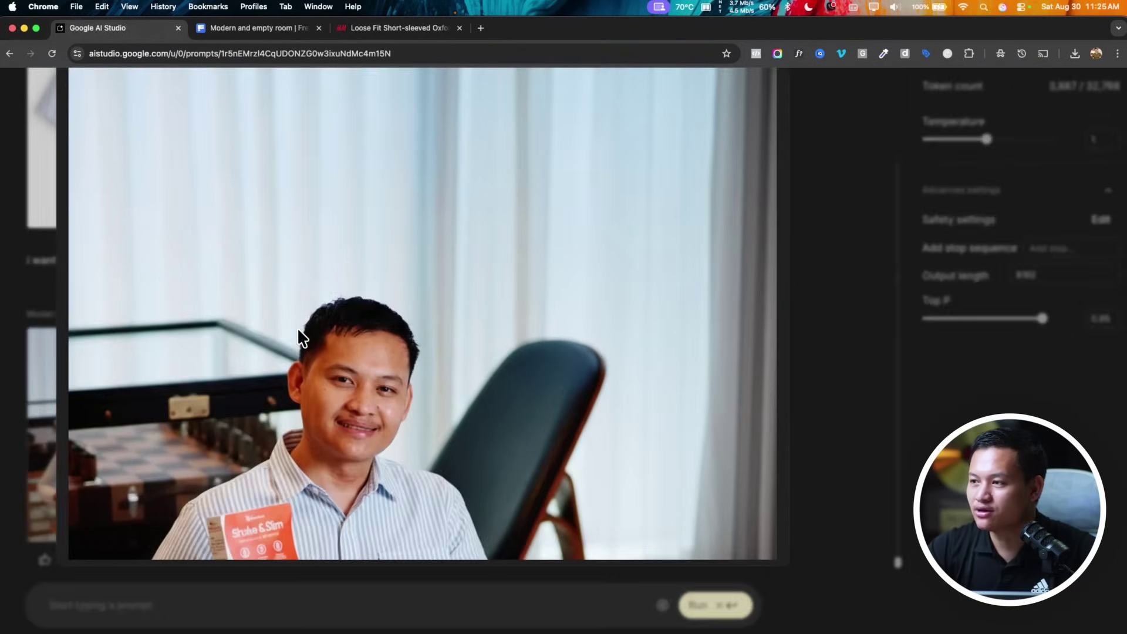
left_click(297, 327)
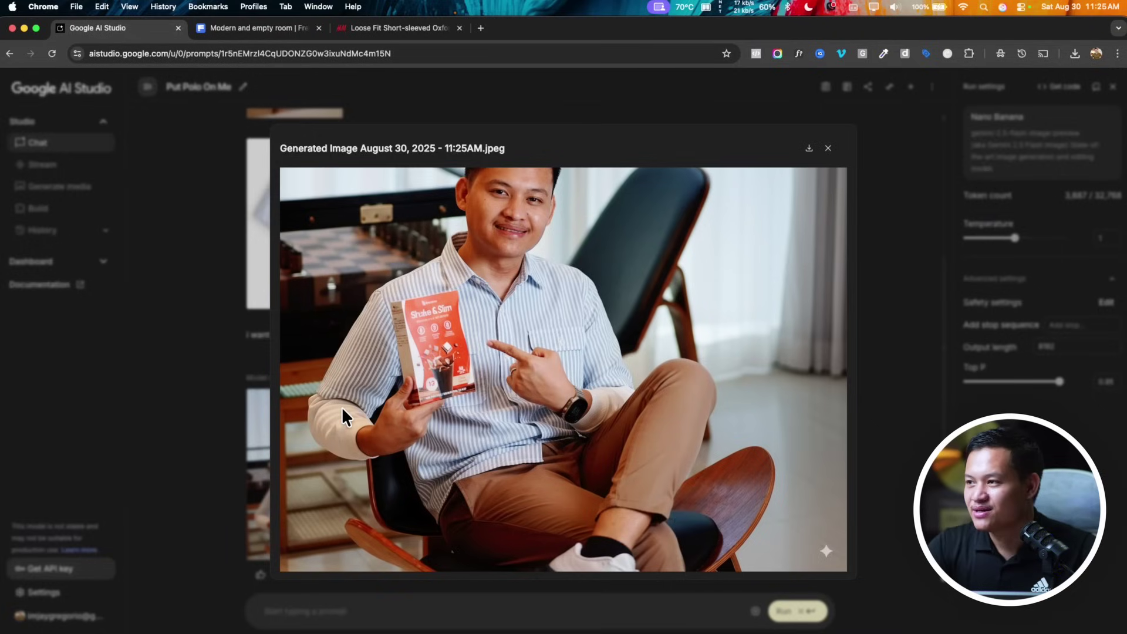
left_click(828, 148)
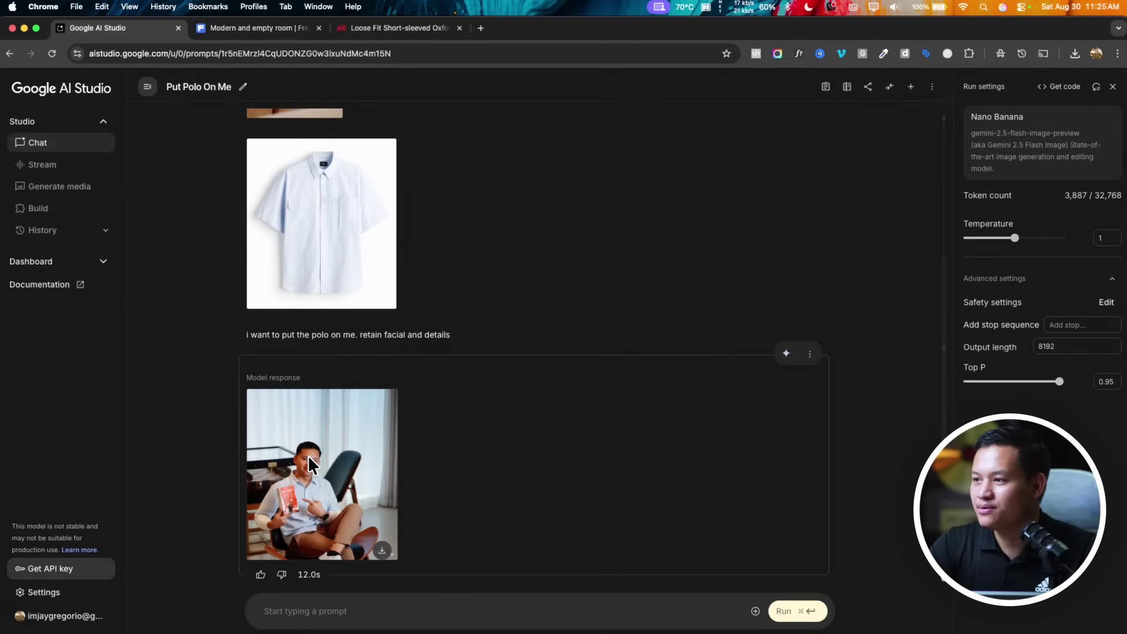
- Run the follow-up prompt "remove 1st the long sleves." on the generated portrait
left_click(310, 605)
type("r")
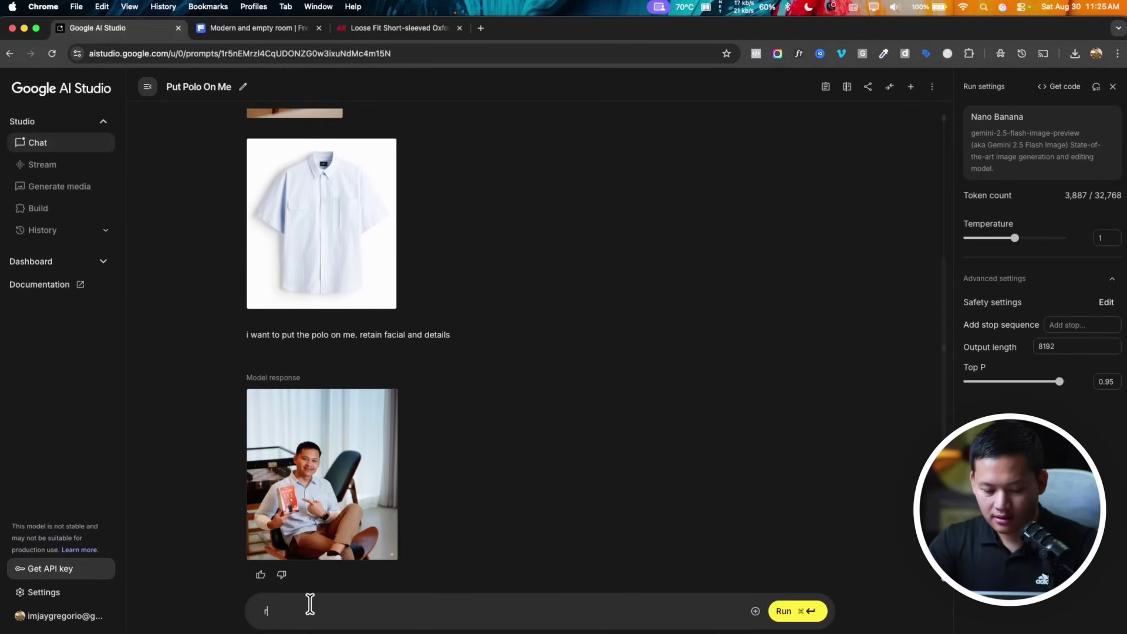
type("emove 1st the long sl")
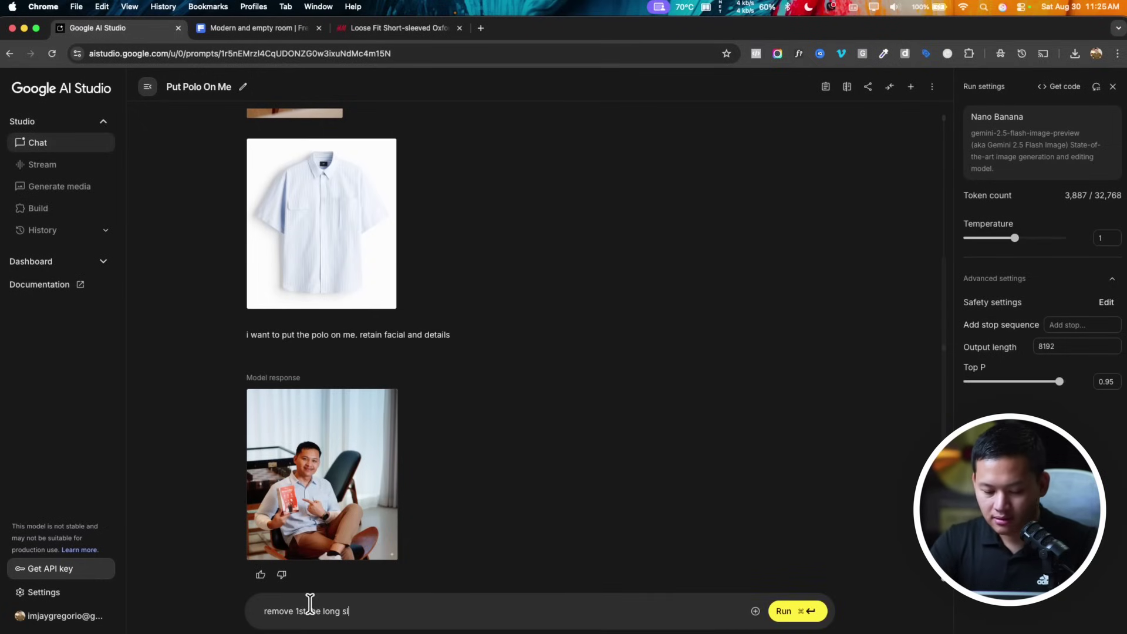
type("eves.")
key("super+Return")
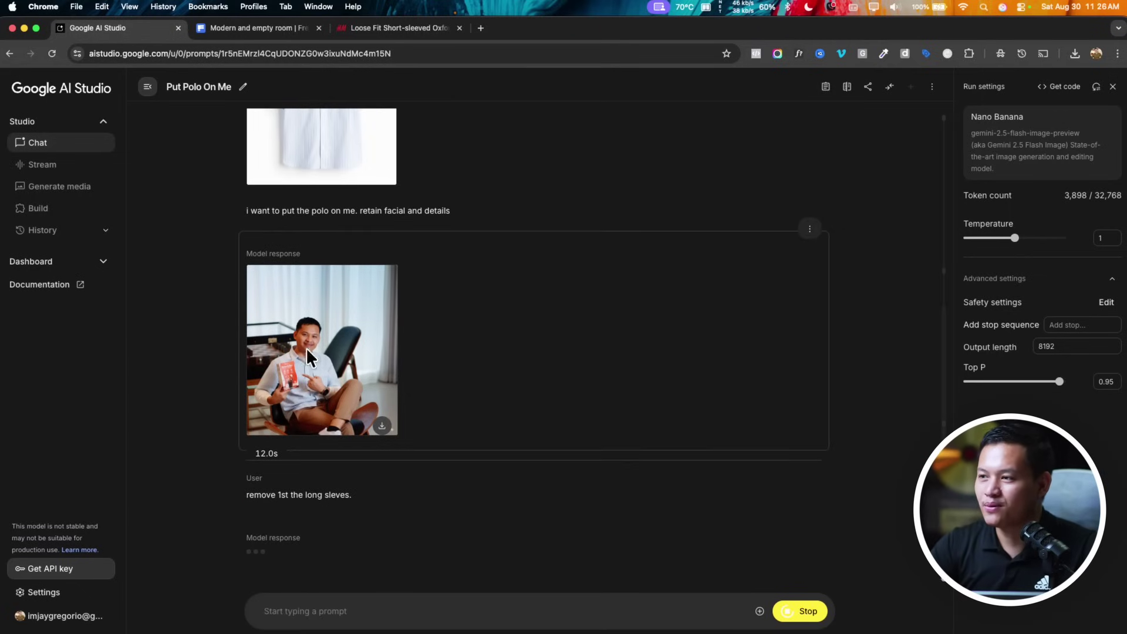
- View the first generated portrait enlarged, inspecting the product box and the shirt details, and close the preview
left_click(305, 361)
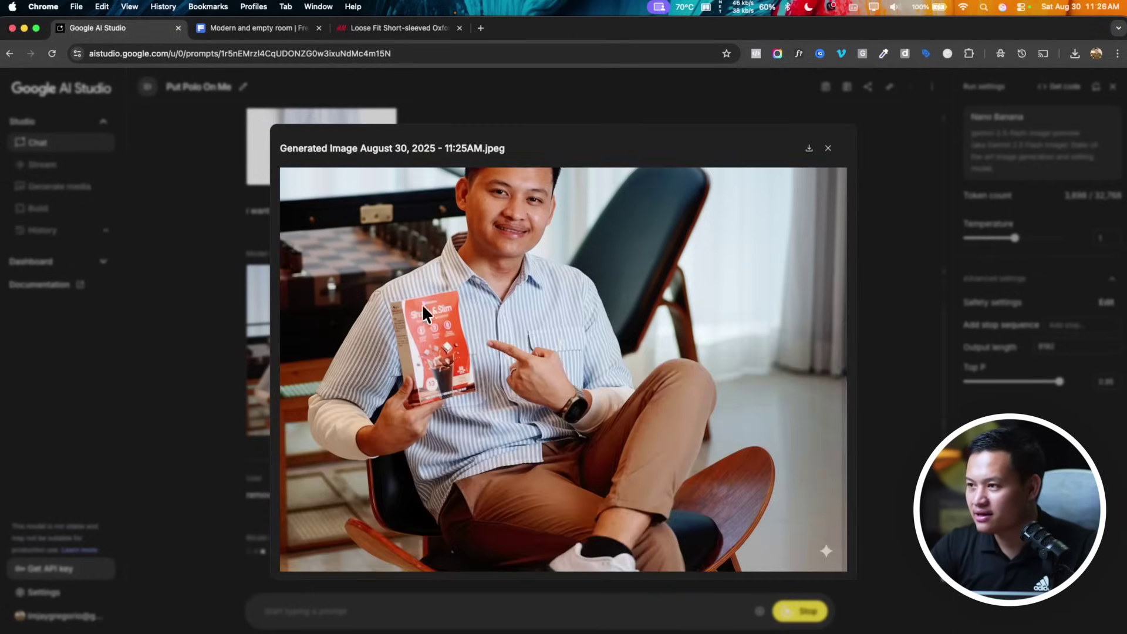
left_click(422, 297)
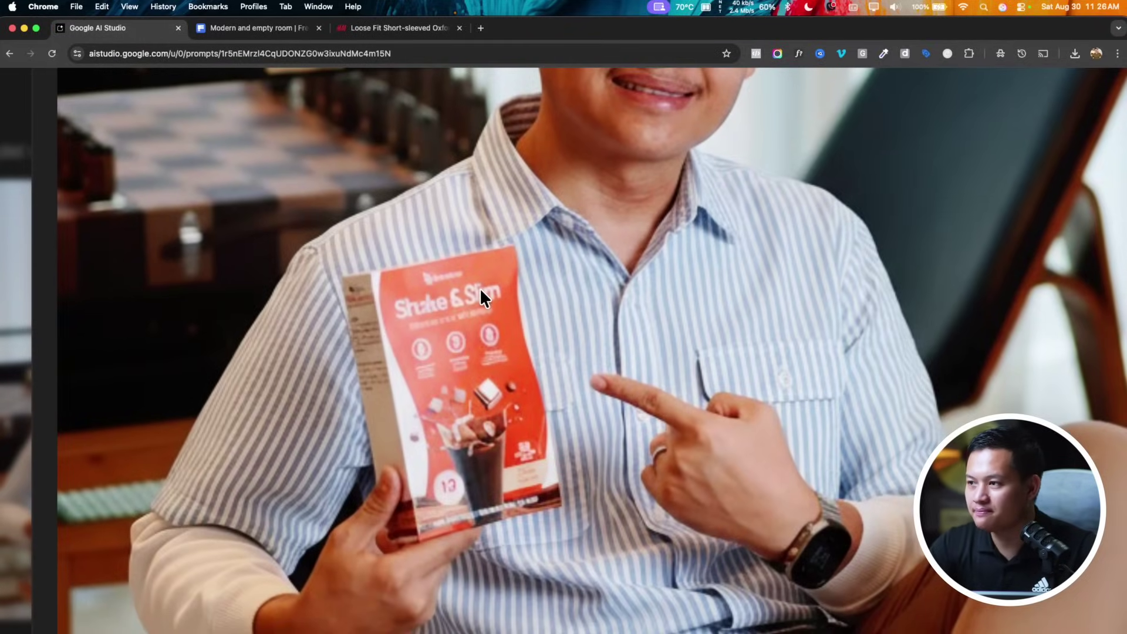
left_click(459, 447)
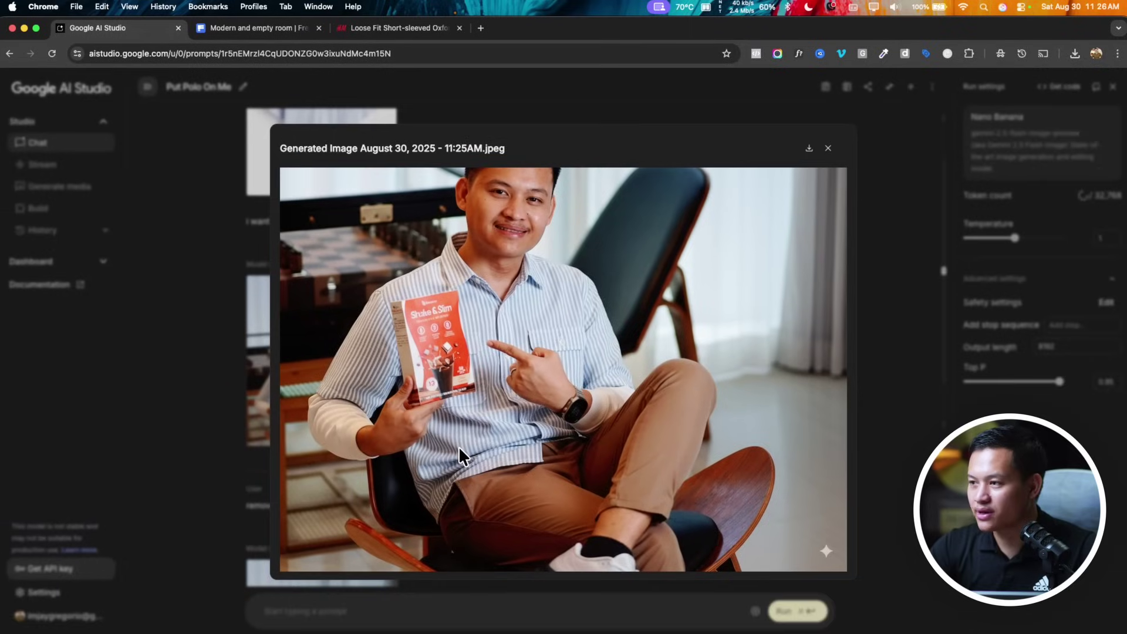
left_click(828, 148)
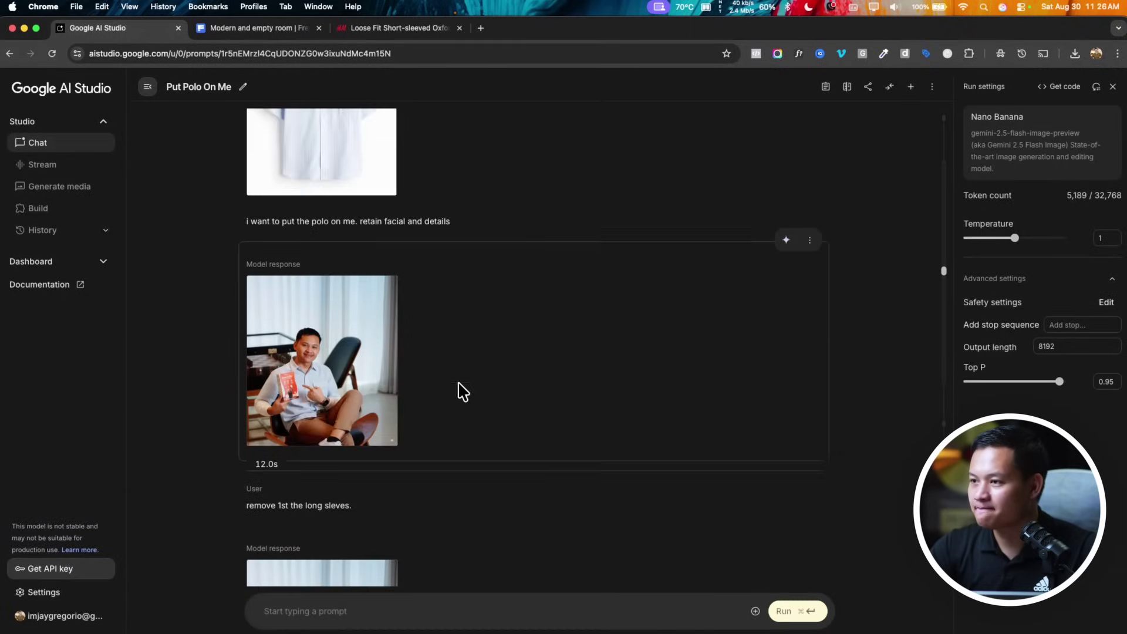
- Examine the regenerated portrait enlarged, checking the arms and short sleeves, and close the preview
left_click(327, 465)
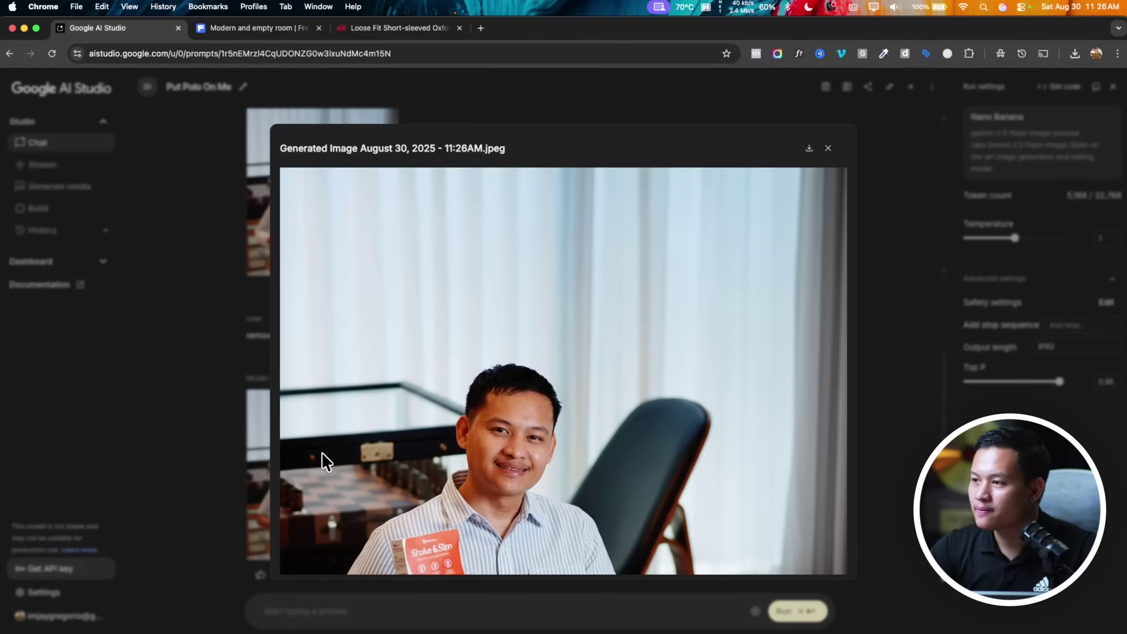
left_click(323, 456)
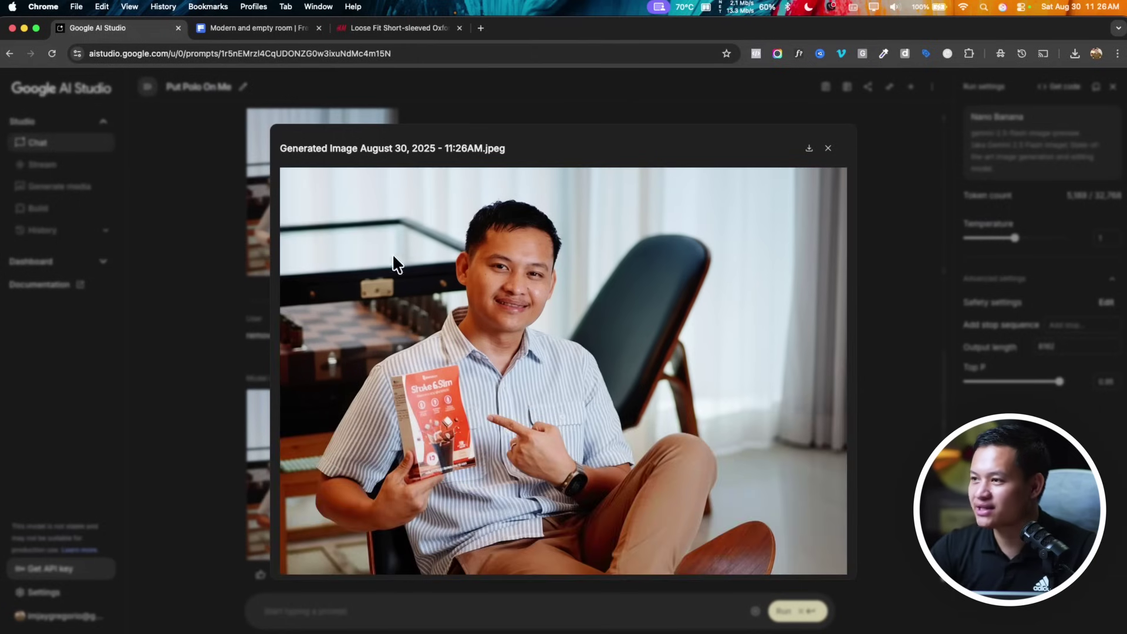
scroll(379, 269, "down", 3)
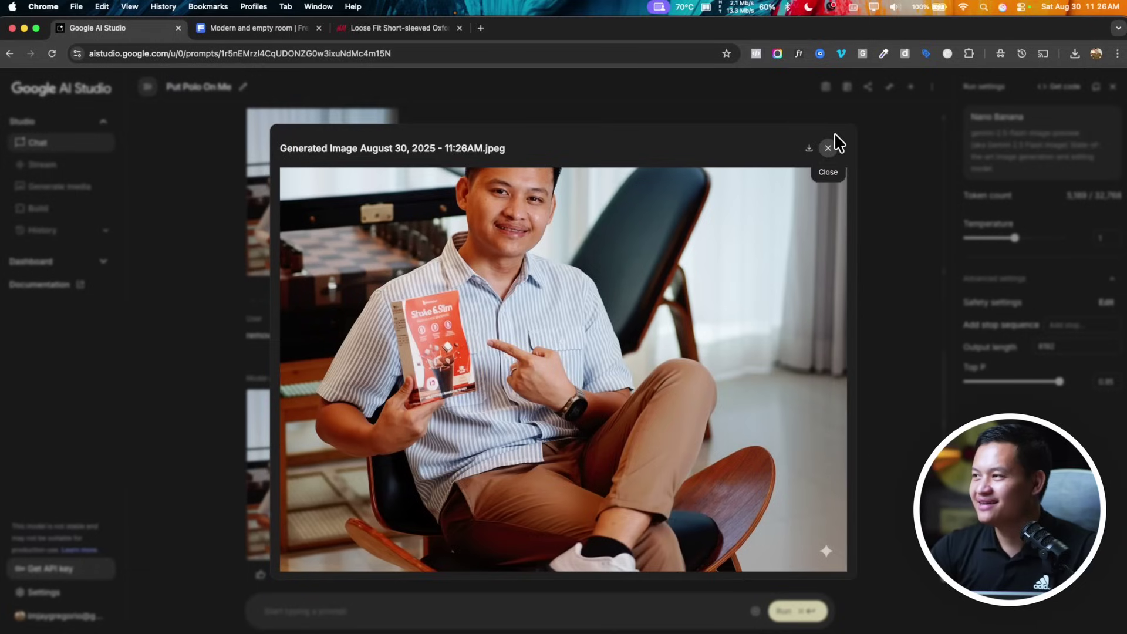
left_click(827, 148)
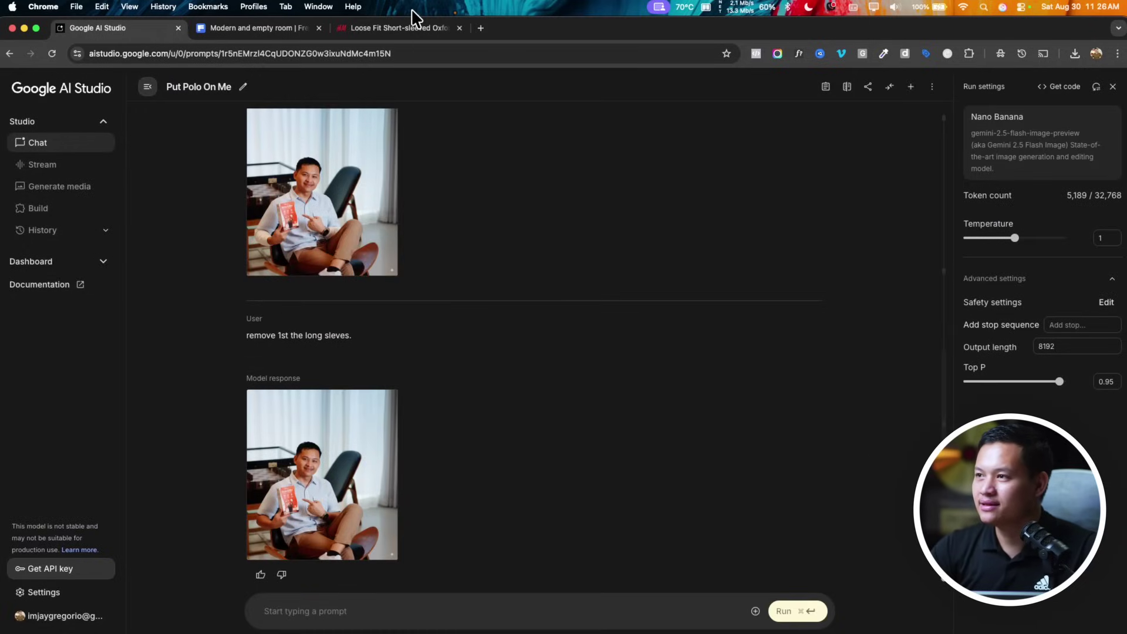
- Replace the H&M product page with a Google Images search for "red ban shades"
left_click(405, 25)
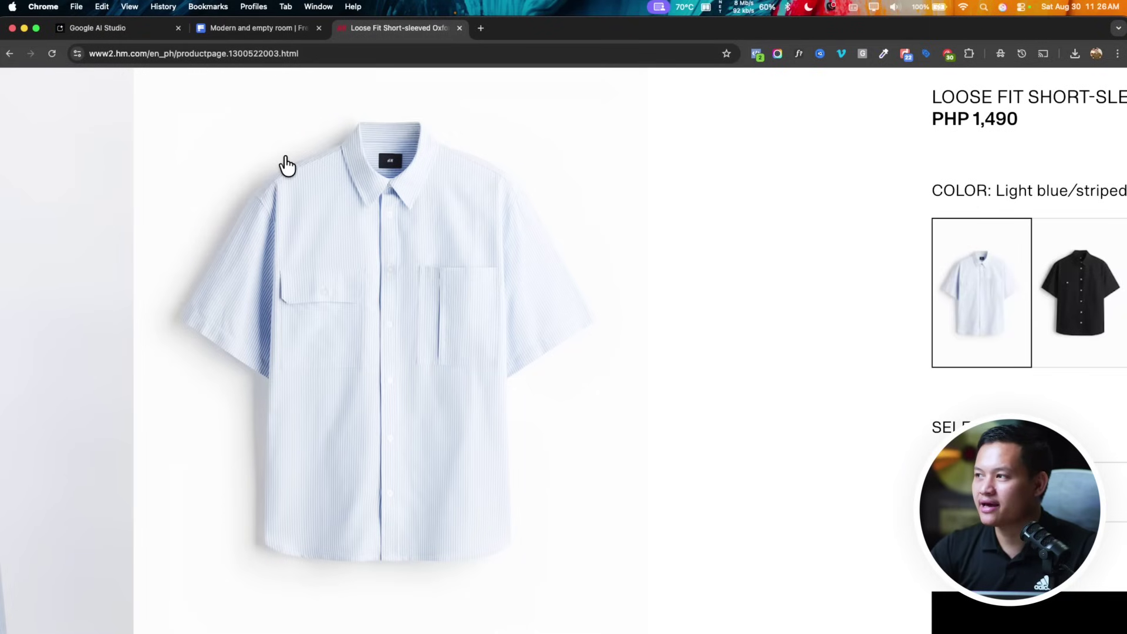
left_click(327, 53)
type("sahede")
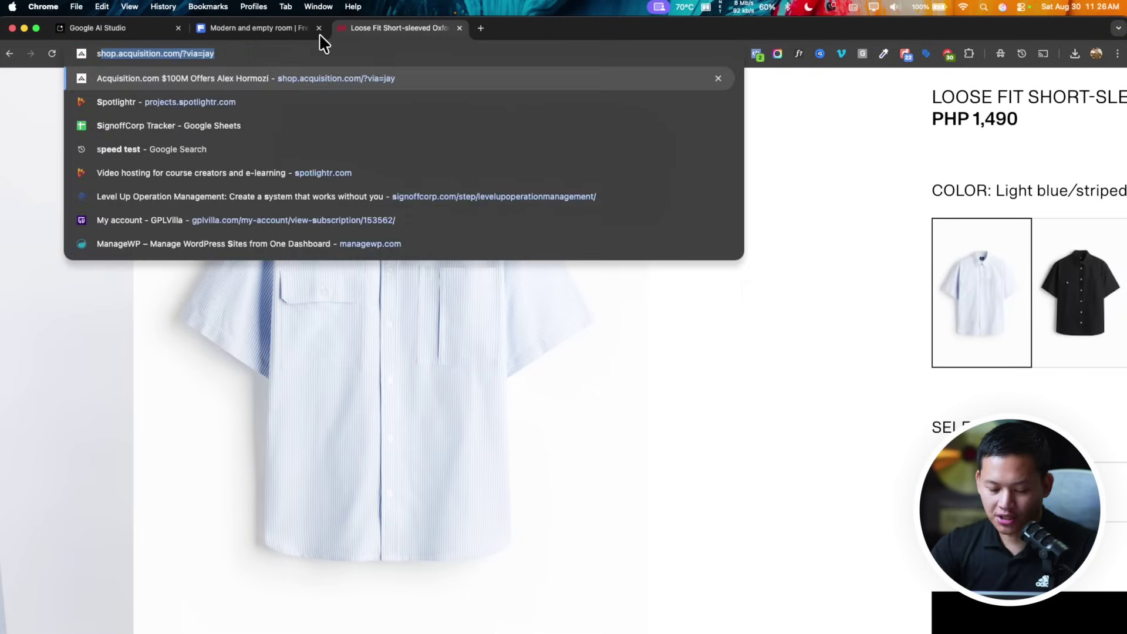
double_click(351, 53)
type("red")
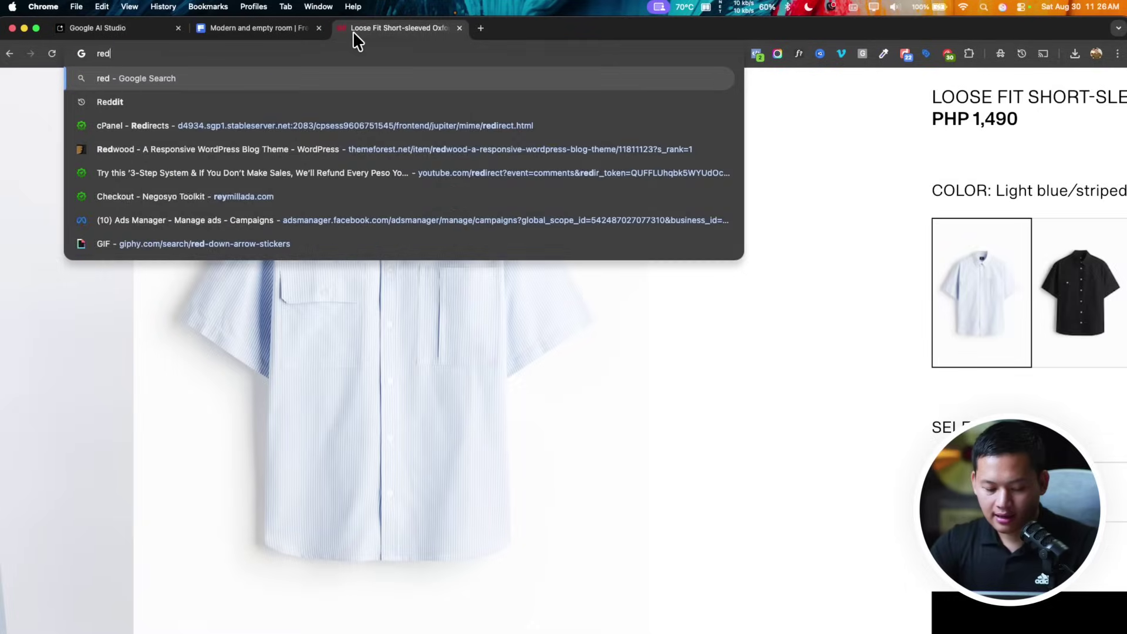
type(" ban shades")
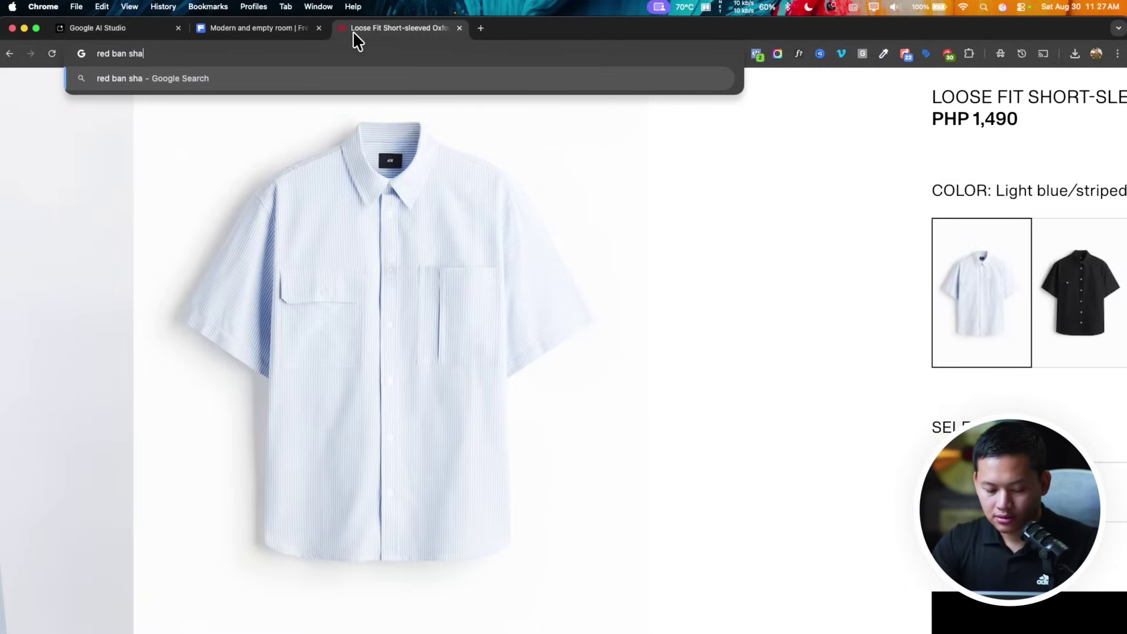
key("Return")
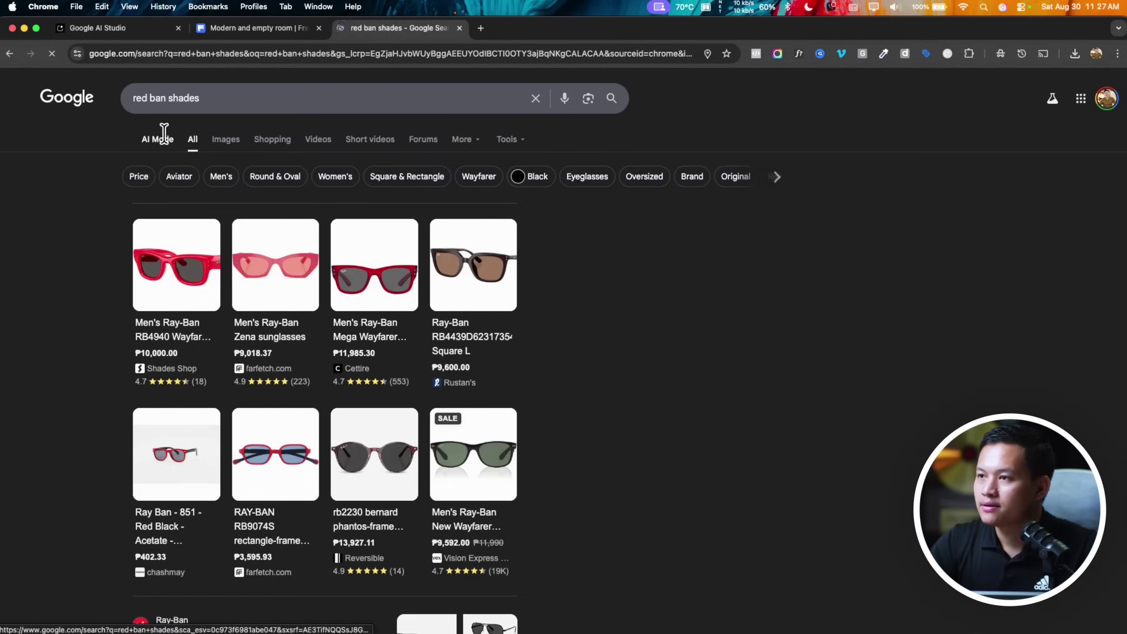
left_click(227, 134)
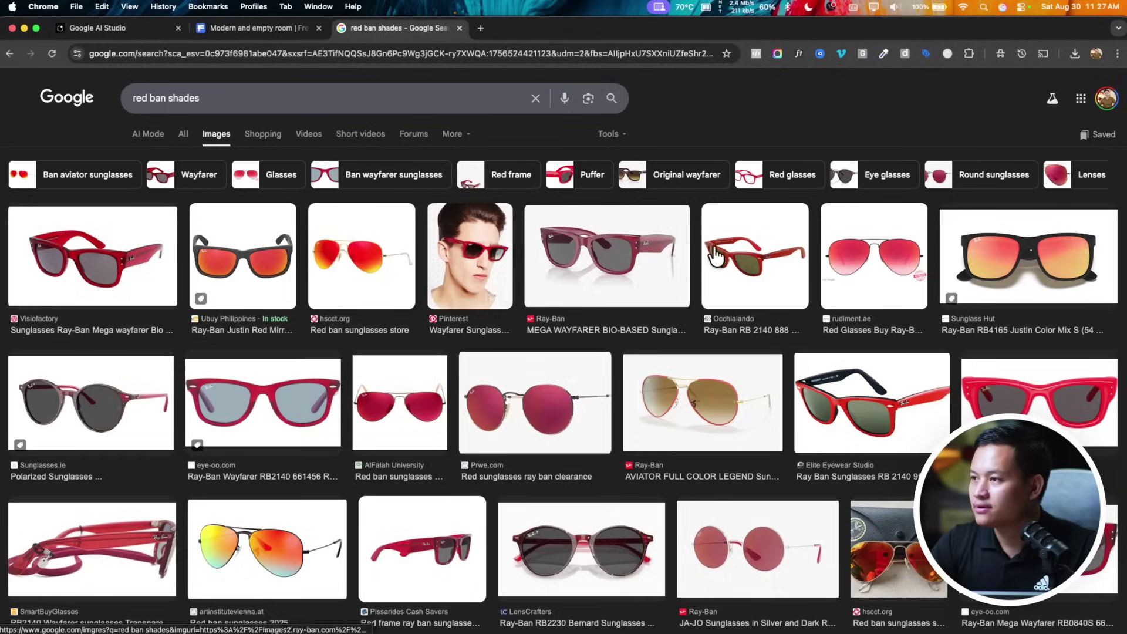
- Open the Ray Ban RB 3447 round metal sunglasses with red mirror lenses and capture a screenshot of their enlarged image
scroll(613, 411, "down", 15)
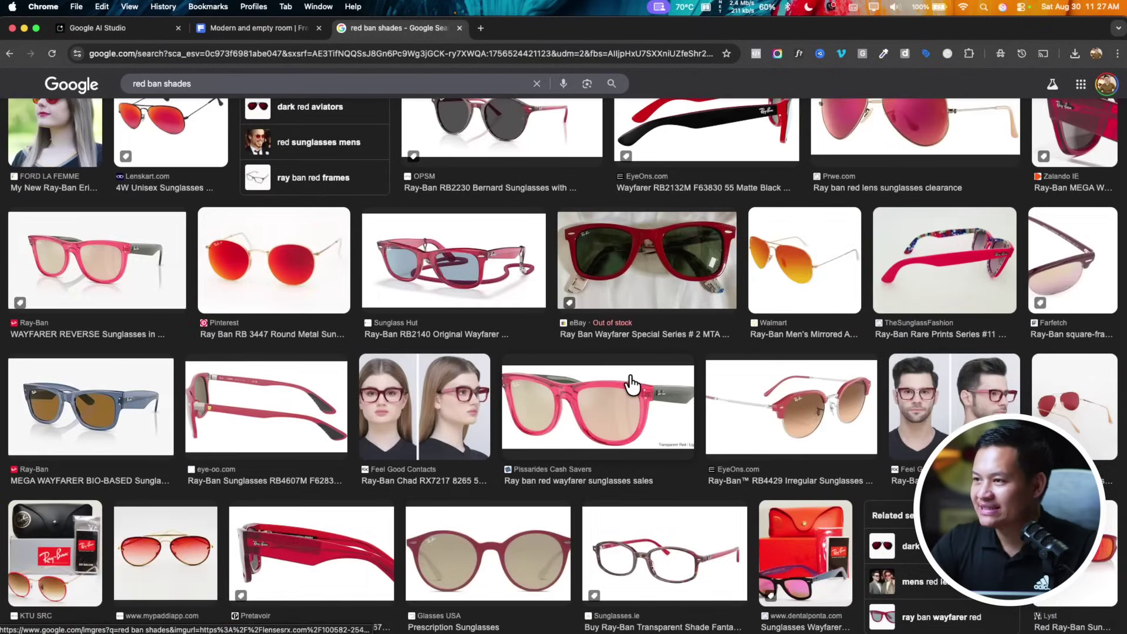
left_click(284, 257)
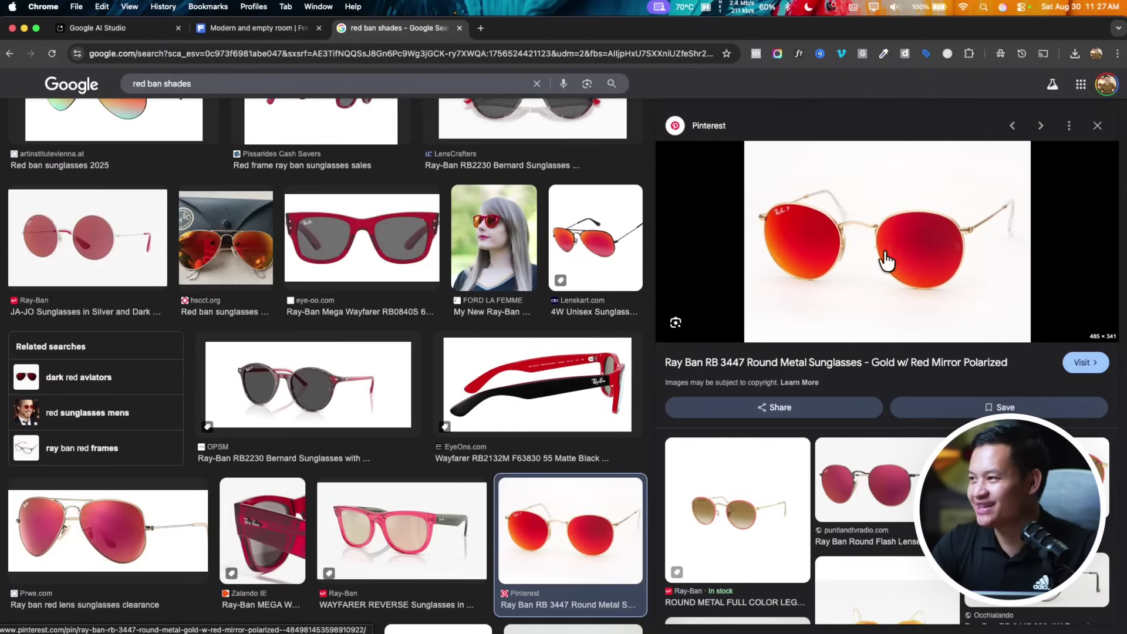
right_click(862, 231)
left_click(805, 123)
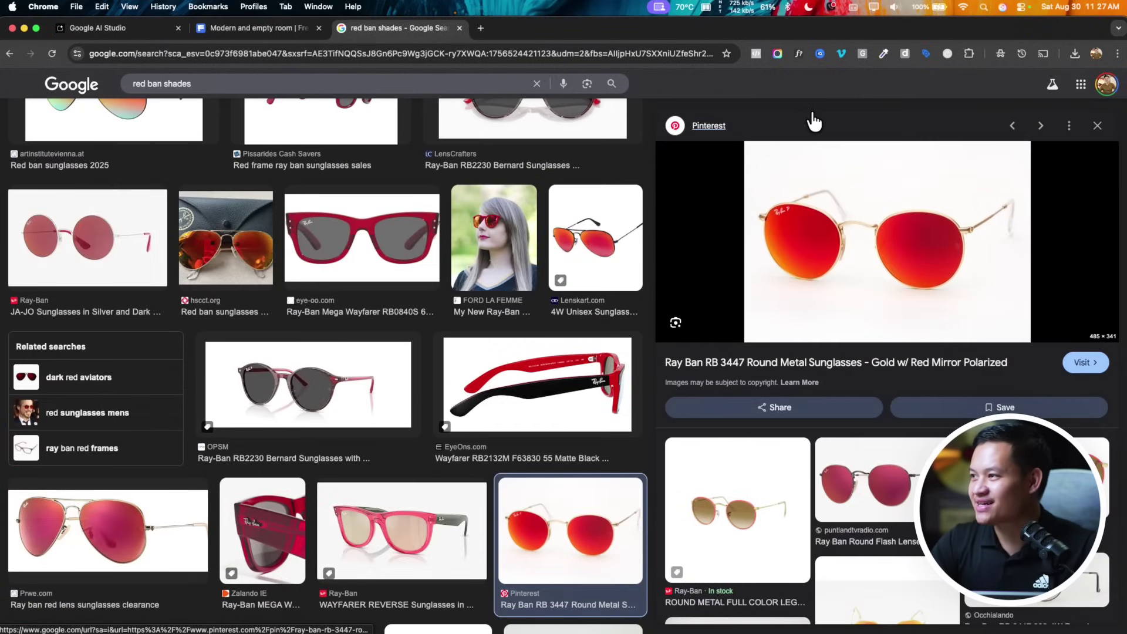
key("super+shift+4")
left_click_drag(750, 161, 1035, 313)
- Attach the sunglasses screenshot to the Google AI Studio chat and run the prompt "put the shade on me."
left_click(141, 26)
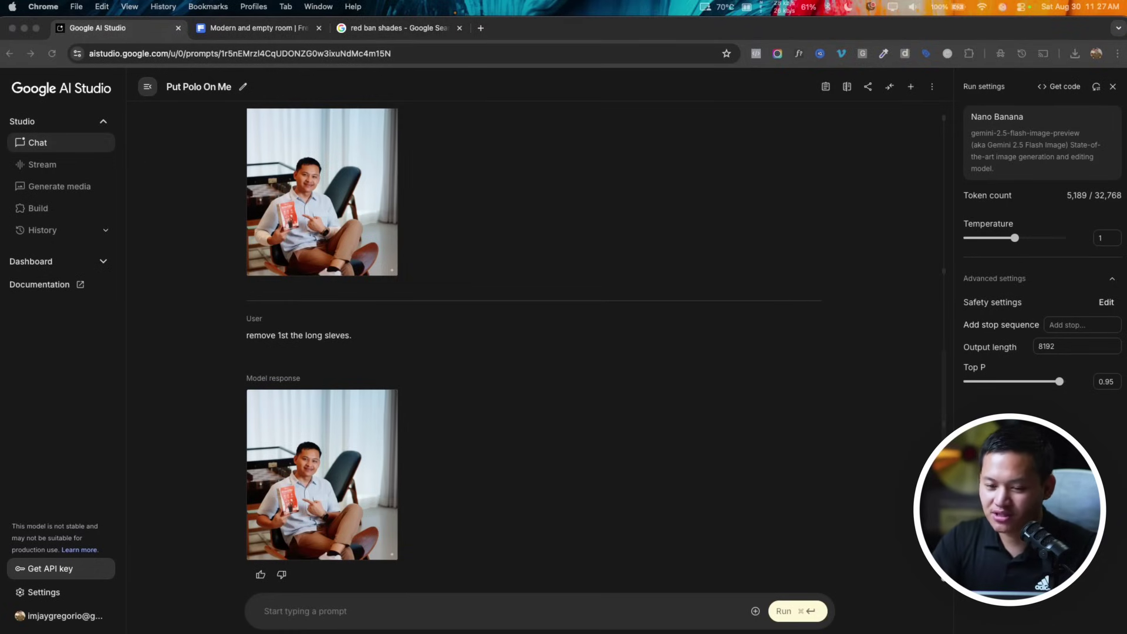
left_click_drag(327, 531, 315, 605)
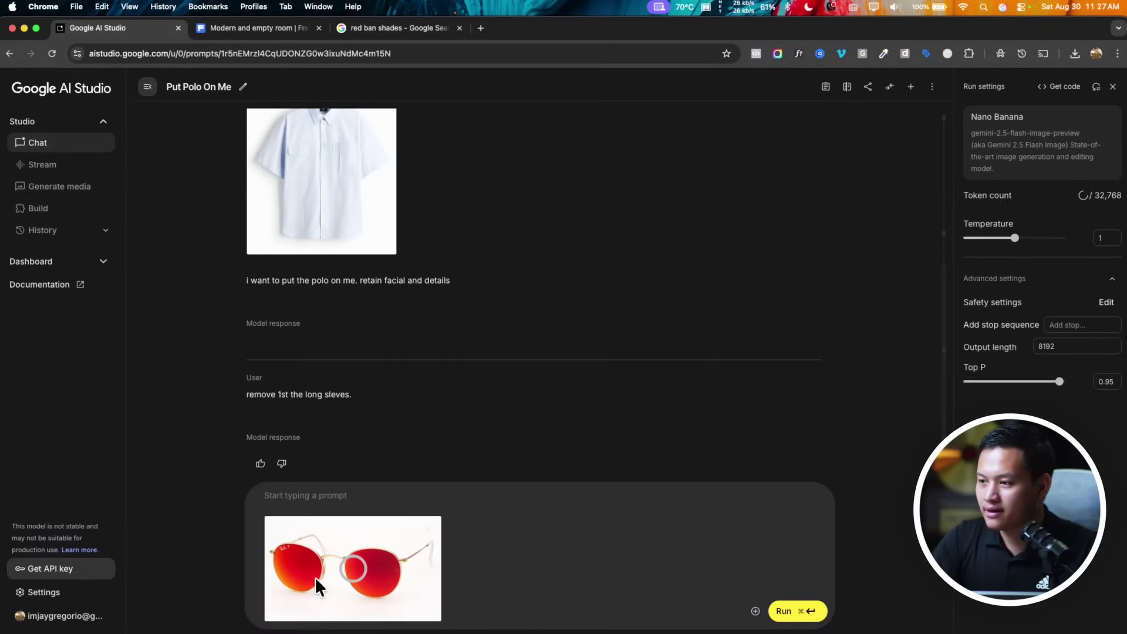
left_click(324, 485)
type("put t")
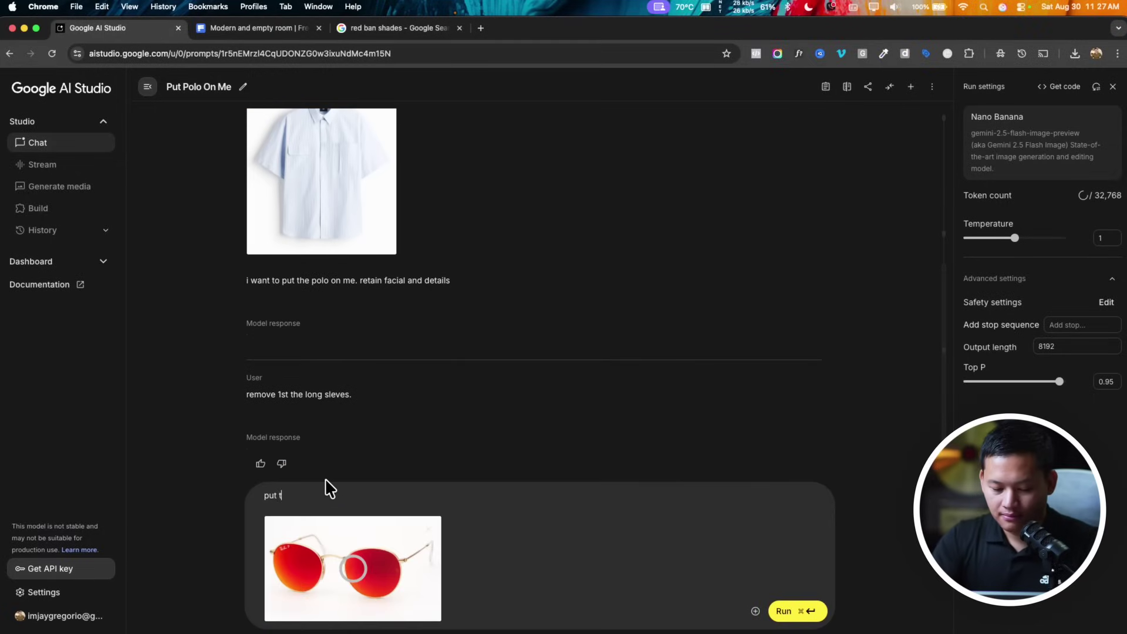
type("he shade ")
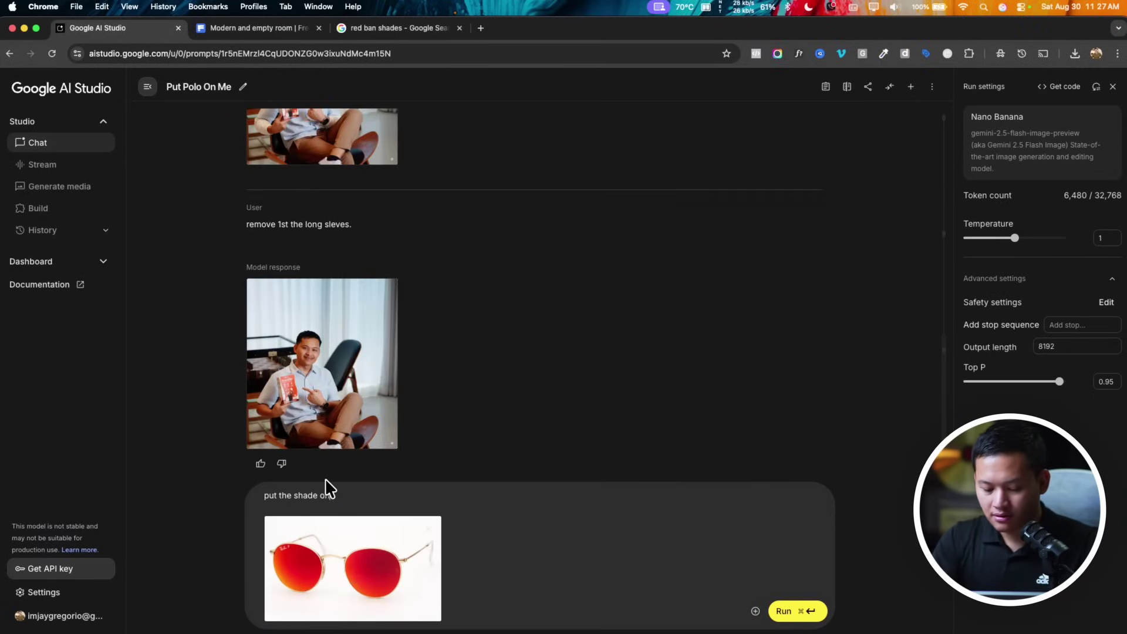
type("on me.")
key("super+Return")
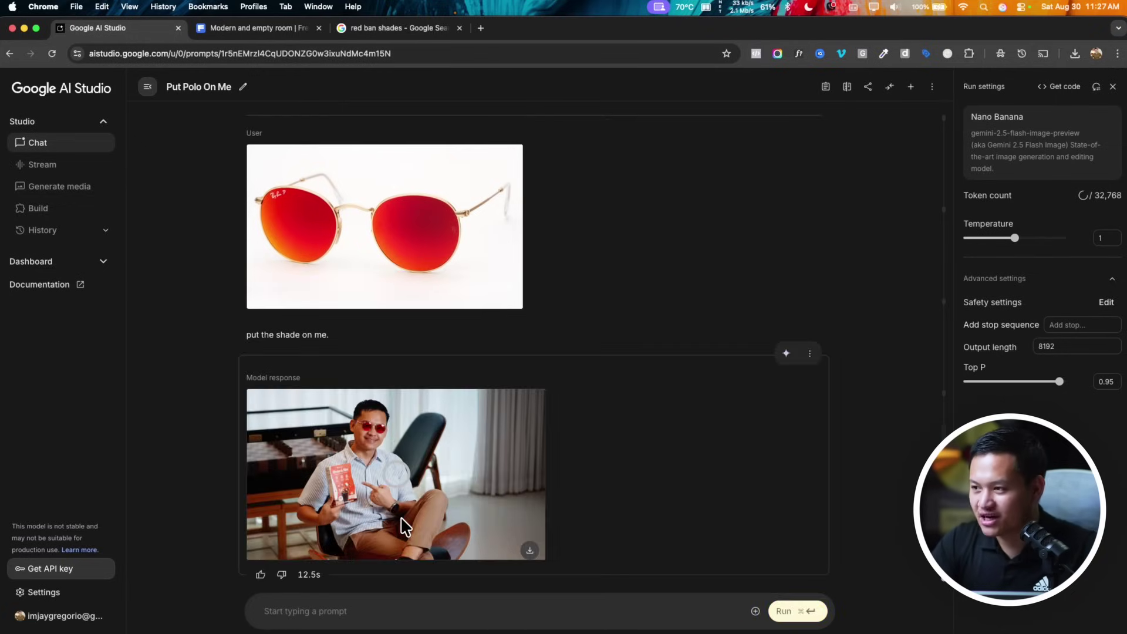
- Examine the portrait with sunglasses enlarged, checking the glasses, the face and the shirt, and close the preview
left_click(417, 432)
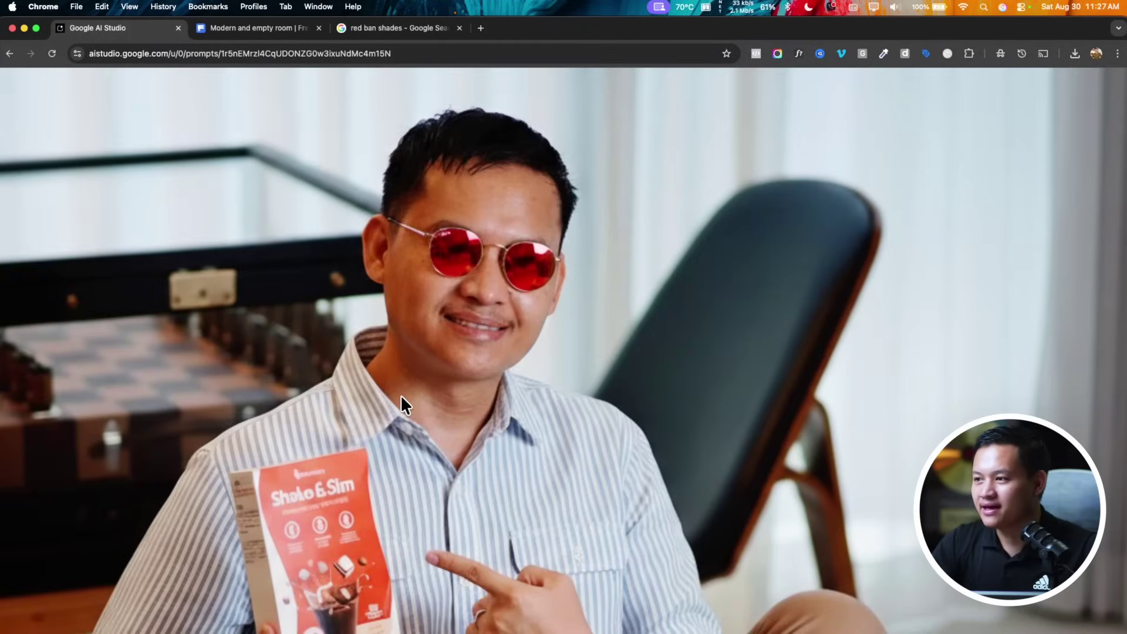
scroll(405, 205, "up", 3)
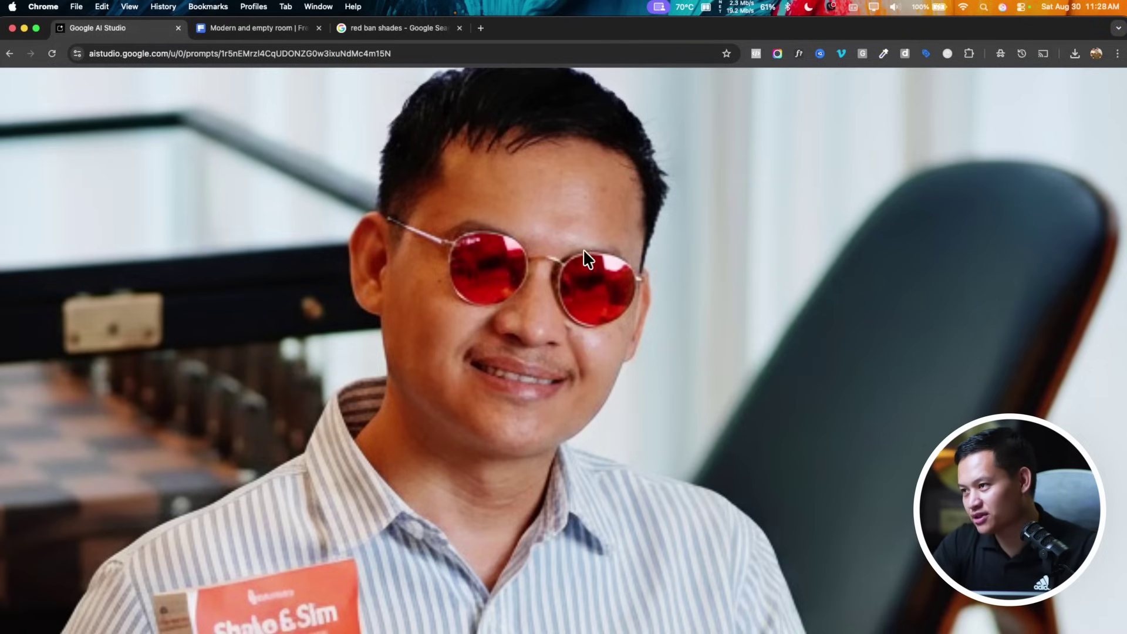
left_click(538, 301)
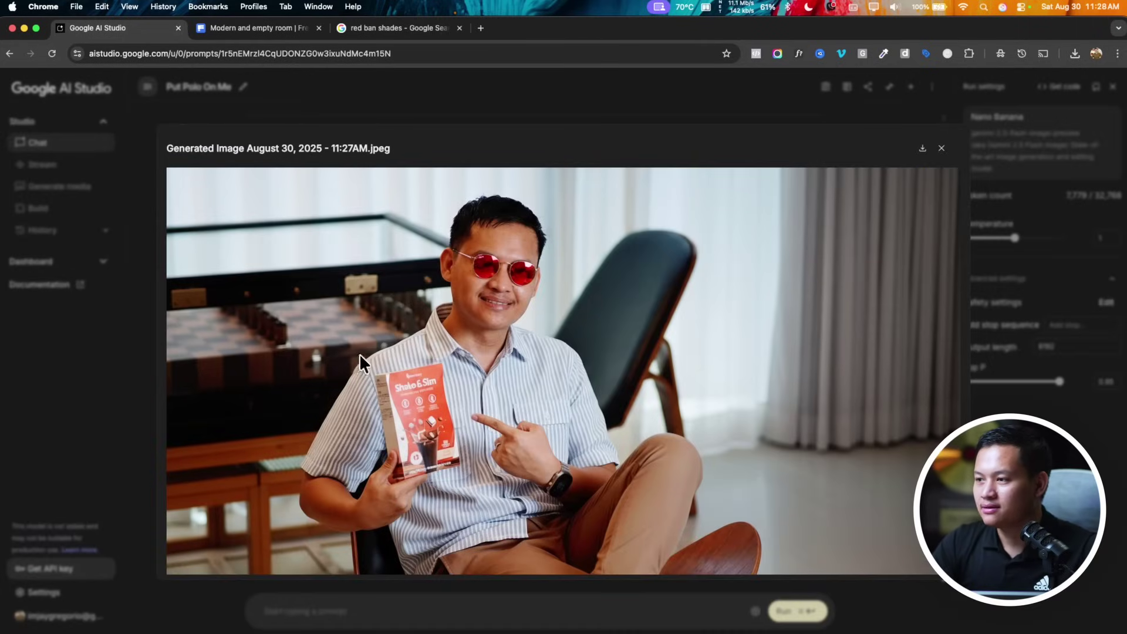
left_click(942, 149)
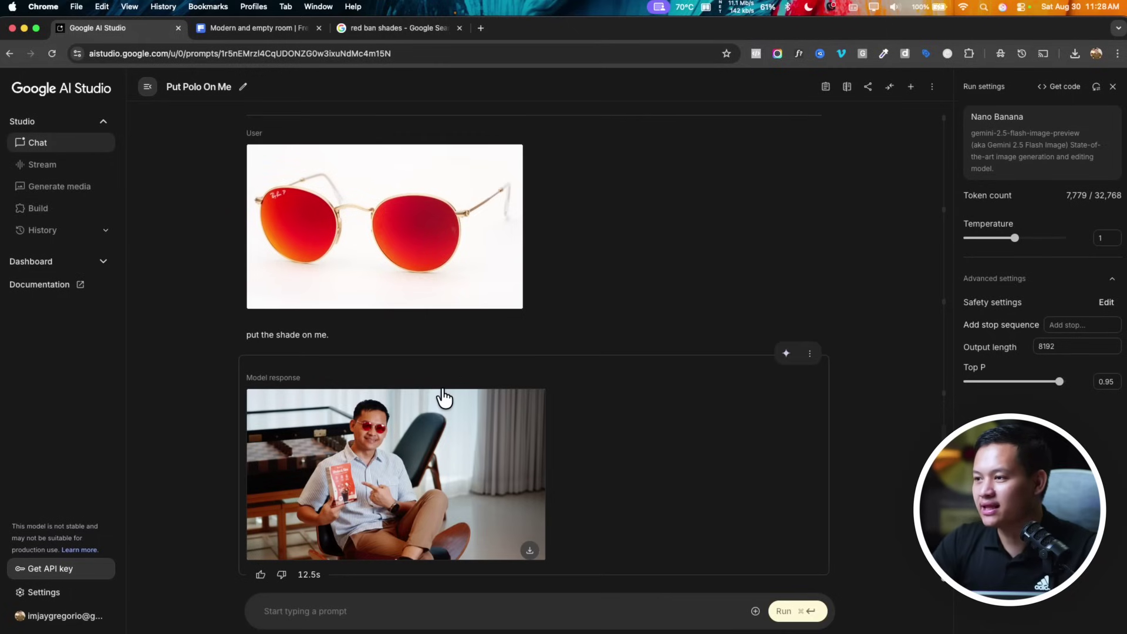
- Compare the original portrait and shirt photo in the conversation with the generated sunglasses portrait
scroll(438, 389, "up", 8)
scroll(436, 385, "down", 8)
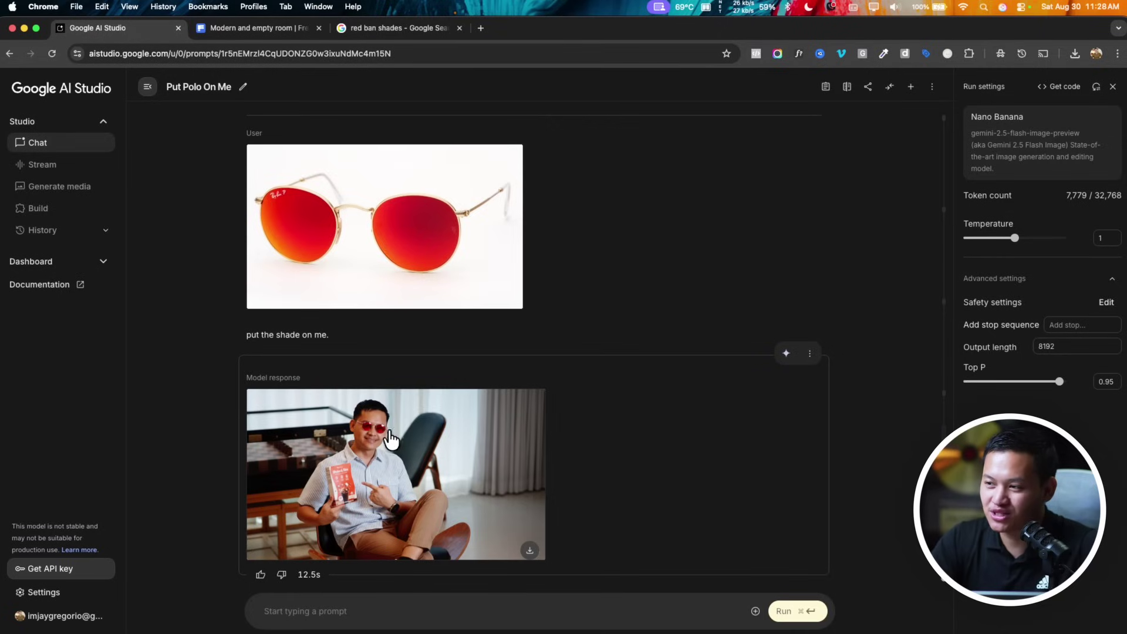
scroll(435, 276, "up", 10)
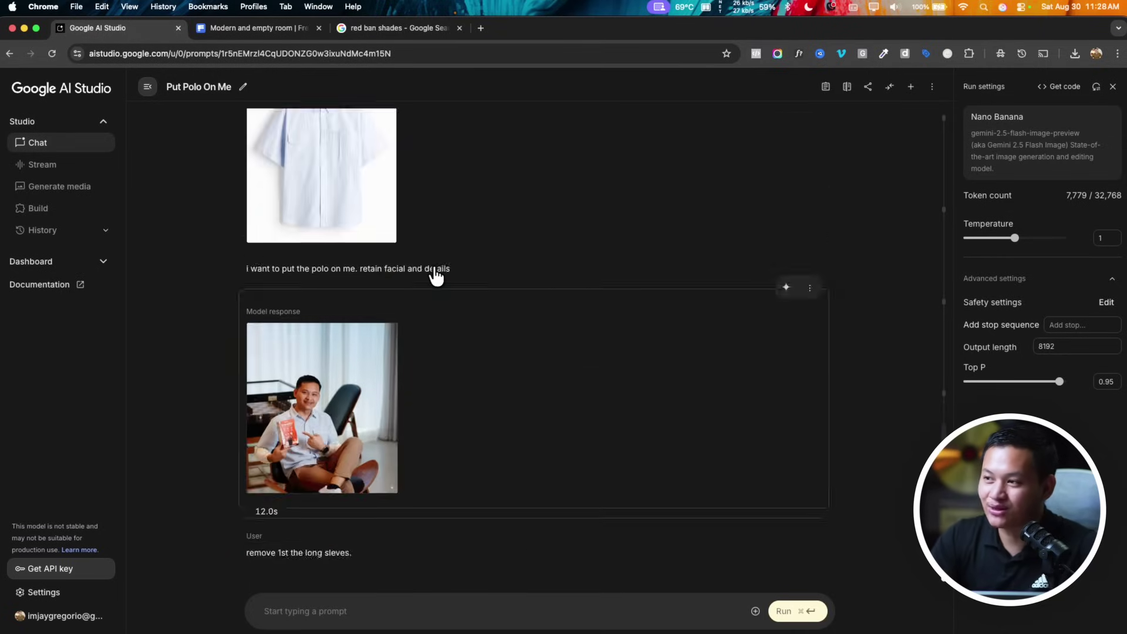
scroll(436, 276, "up", 4)
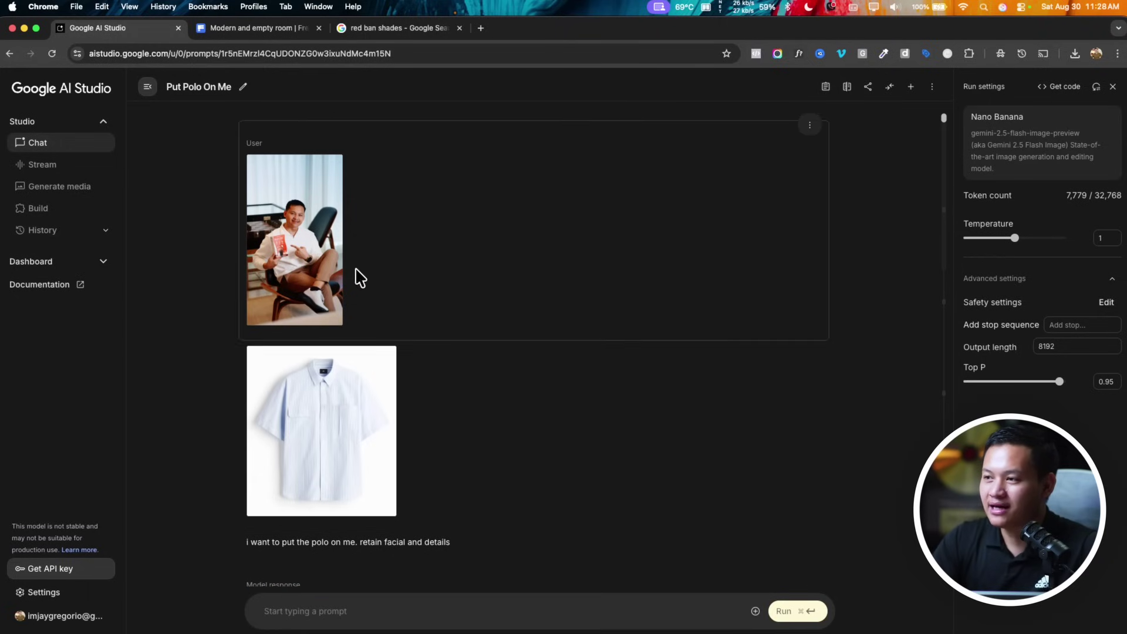
scroll(358, 276, "down", 15)
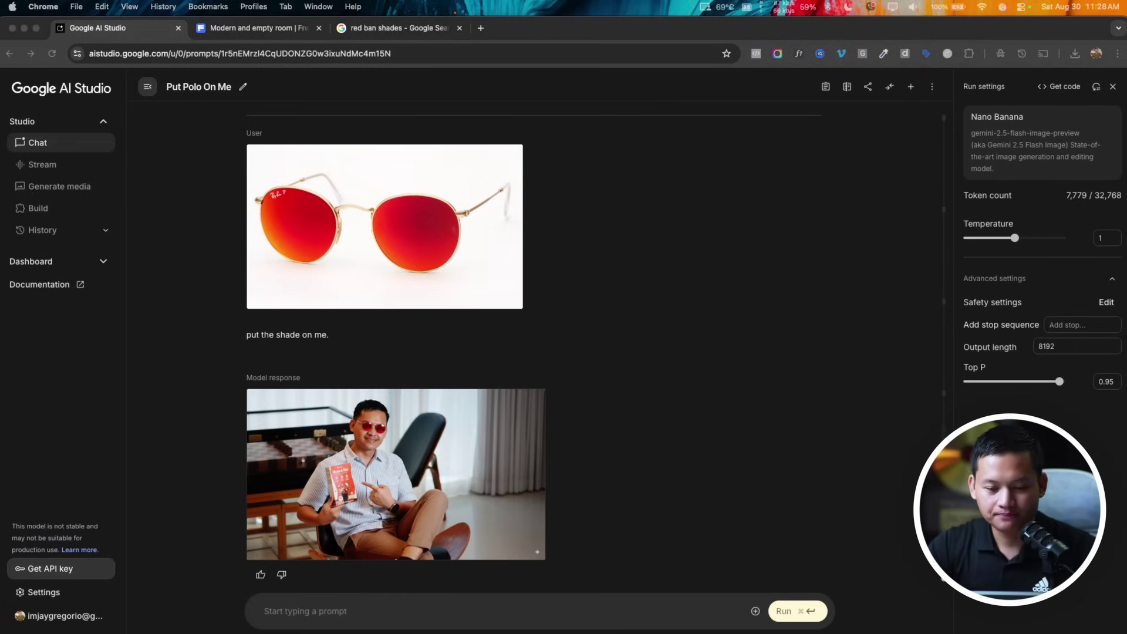
- Run the prompt "make this photo as ad creatives. i want to to make a 3 variations. add this text: TRY THIS!"
left_click(388, 608)
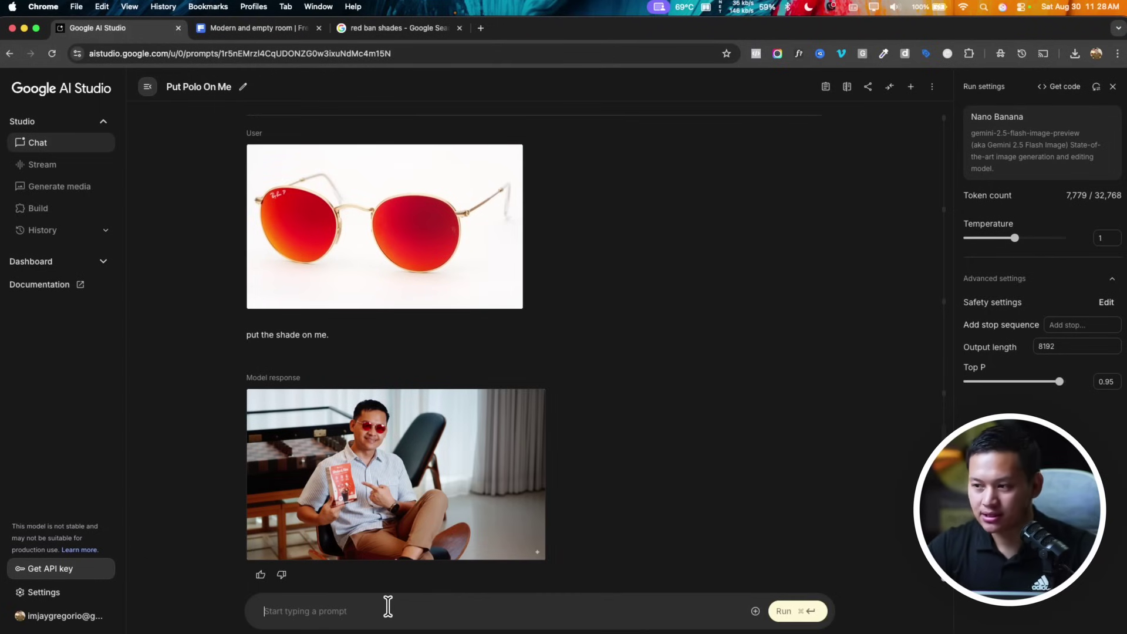
type("make this photo as ad creatives. I want to to make 1")
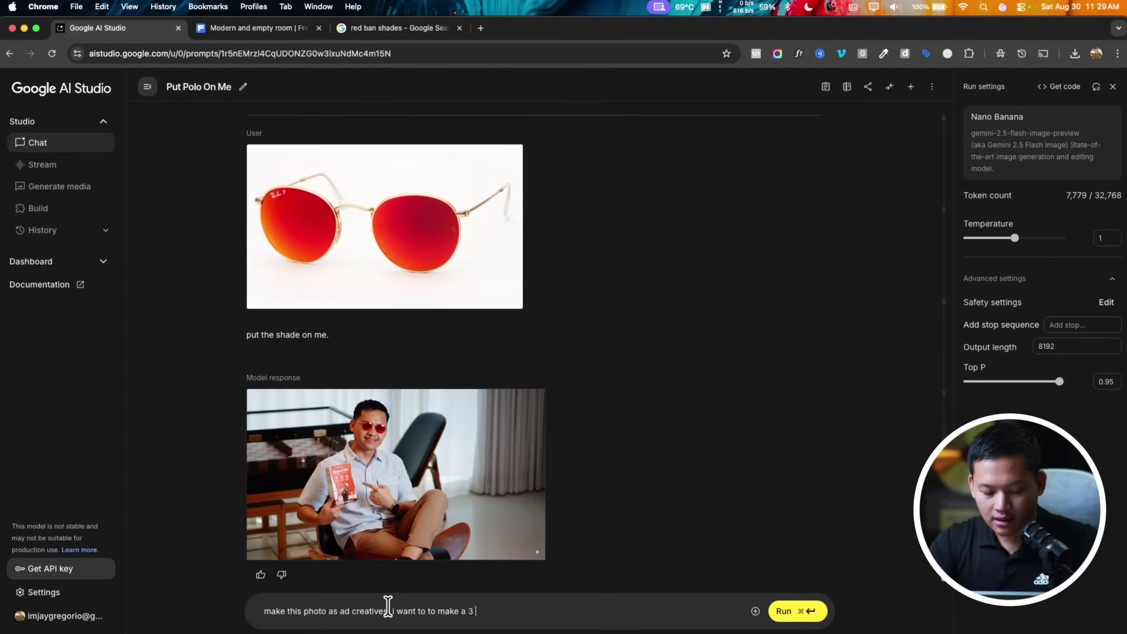
type(" 3 variati")
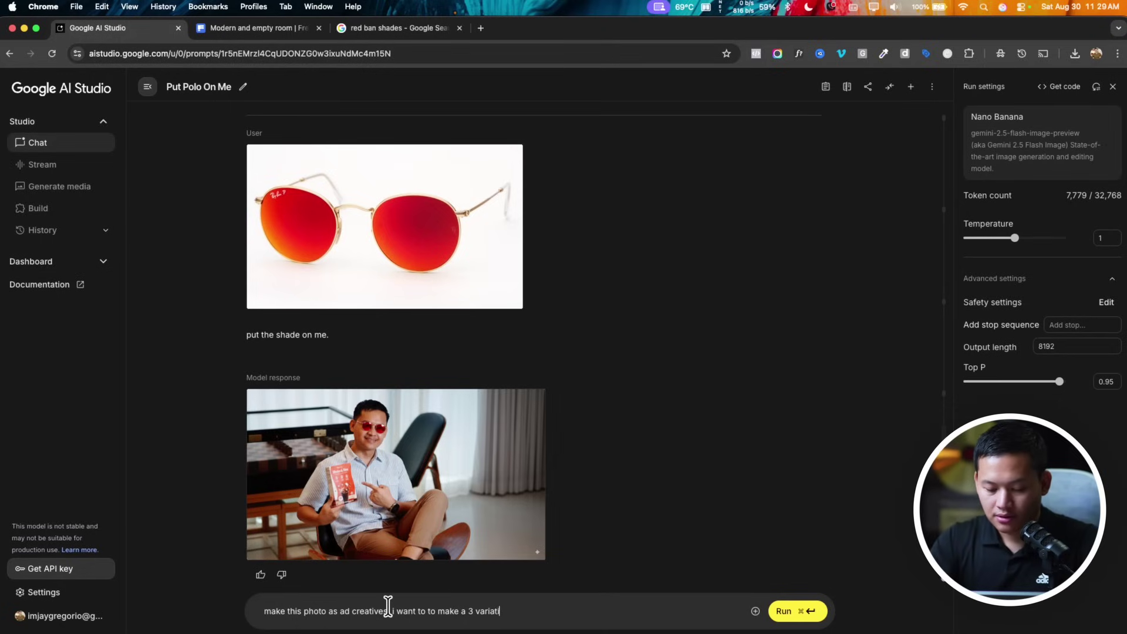
type("ons")
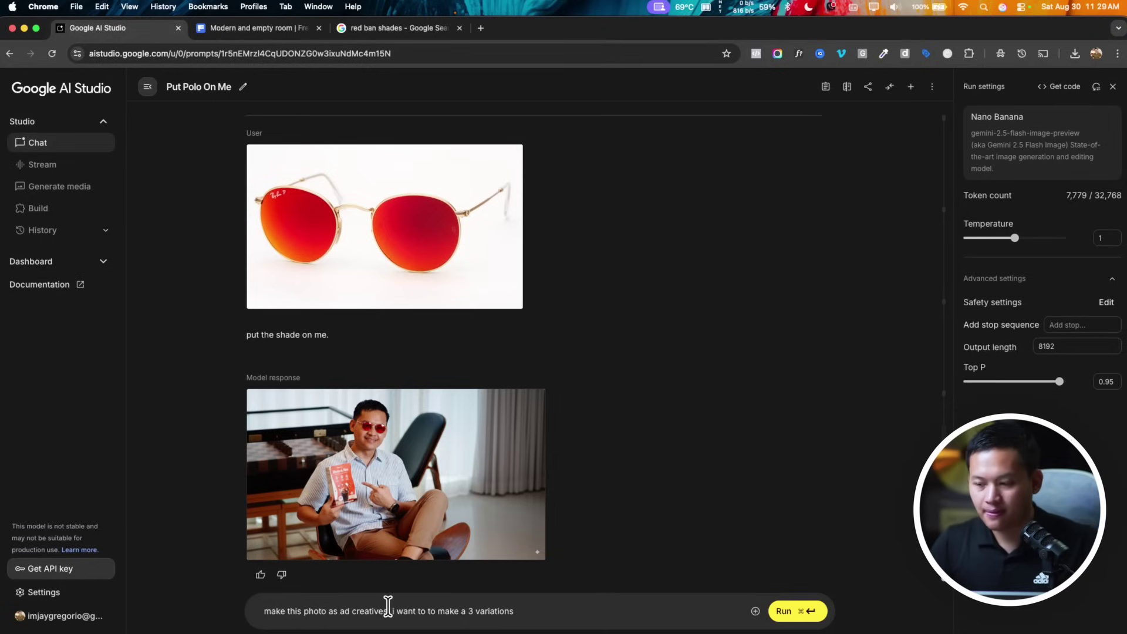
key("Return")
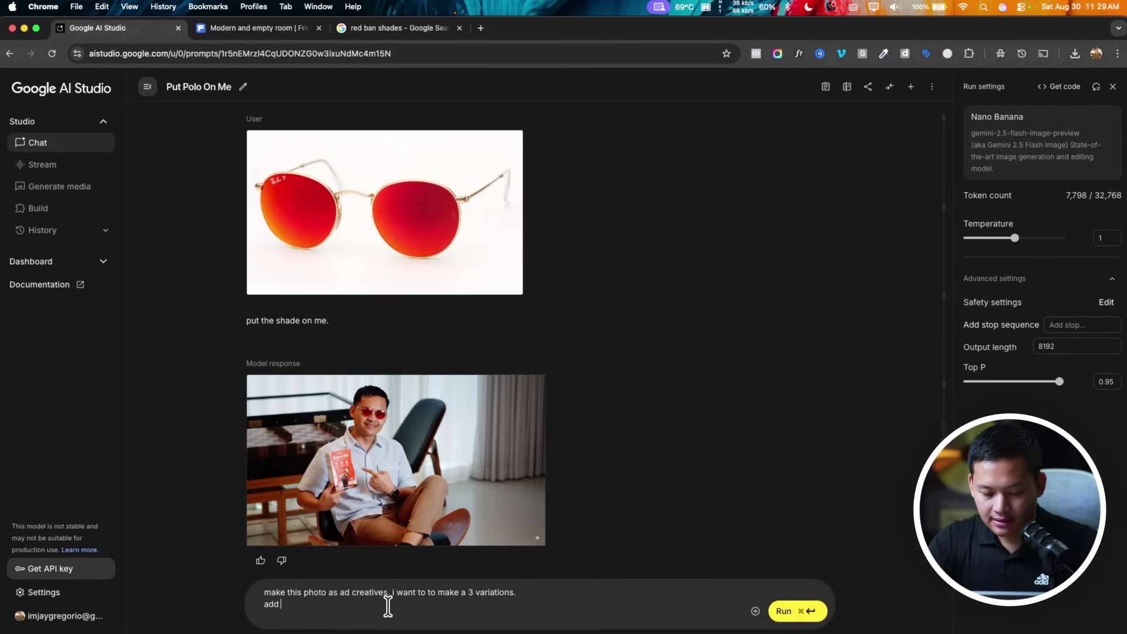
type("this text:")
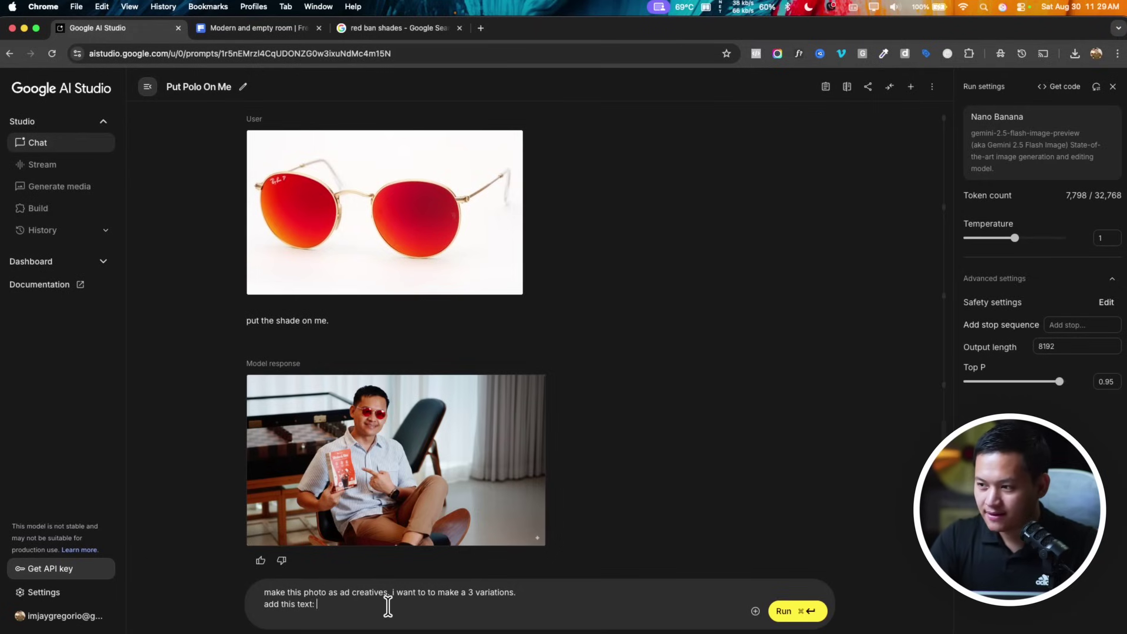
key("Caps_Lock")
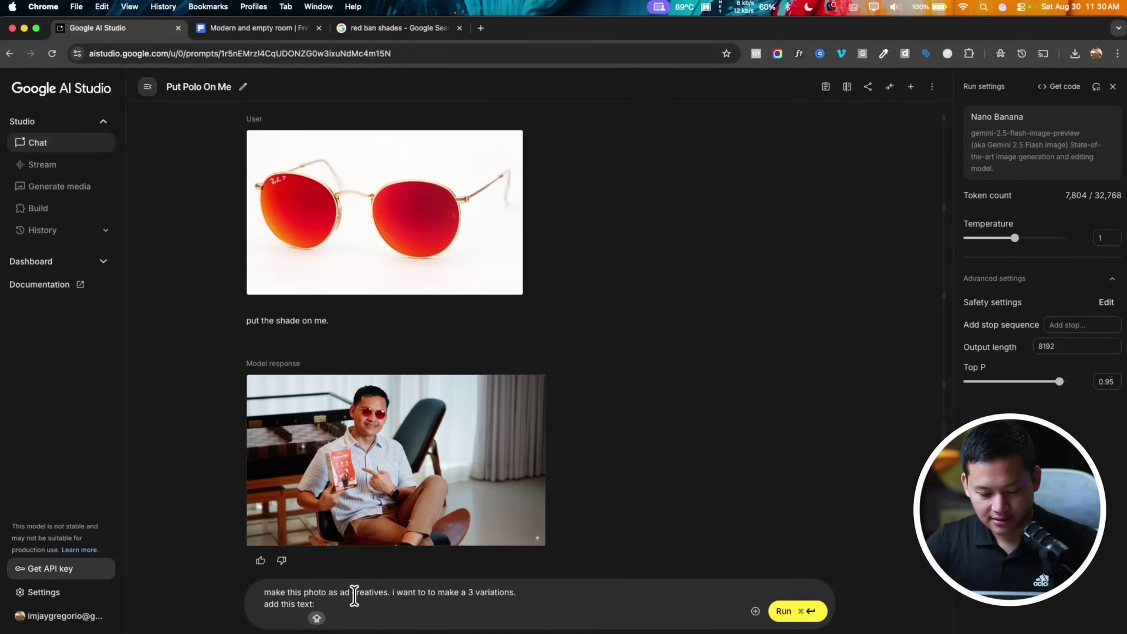
type("TRY THIS!")
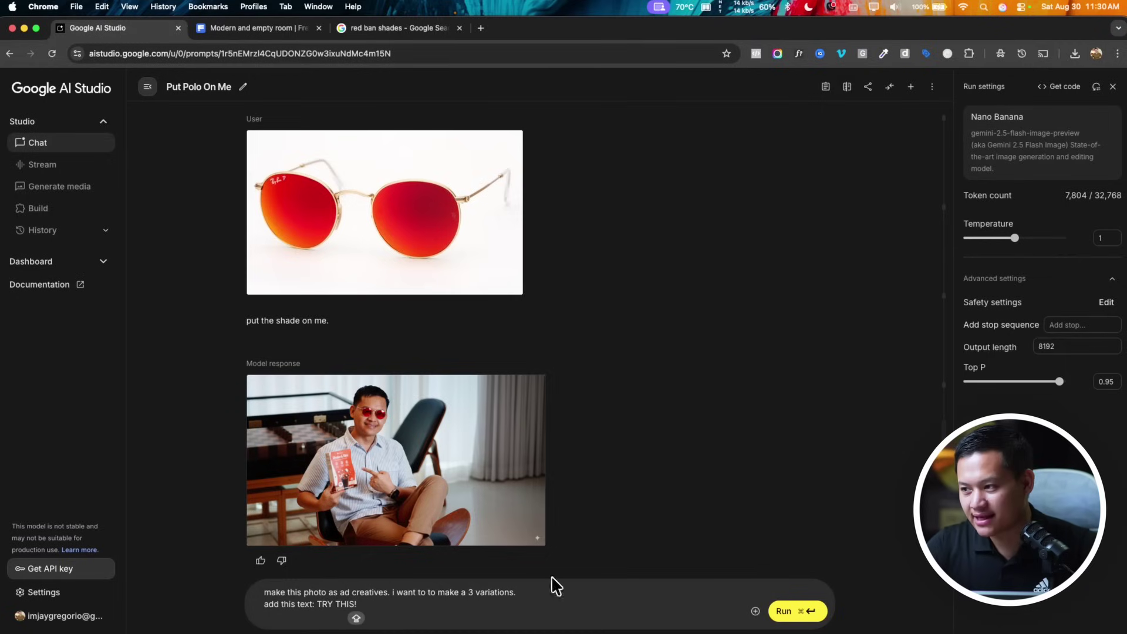
left_click(799, 611)
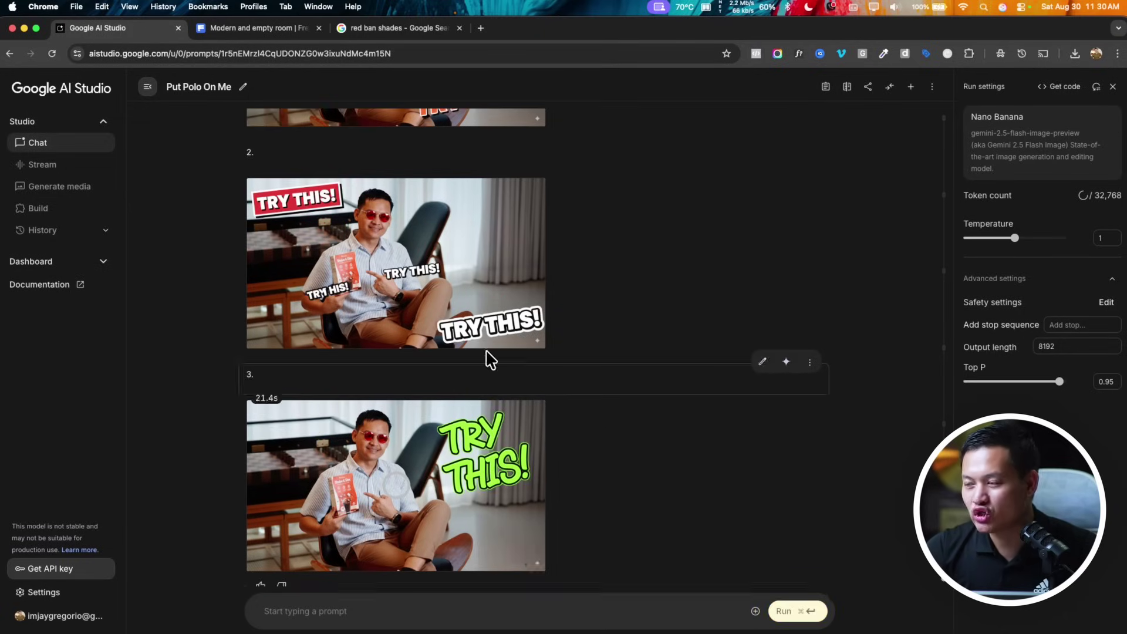
- Compare the three generated ad variations and view the second and first enlarged, checking the spelling and placement of the TRY THIS! text
scroll(488, 356, "up", 4)
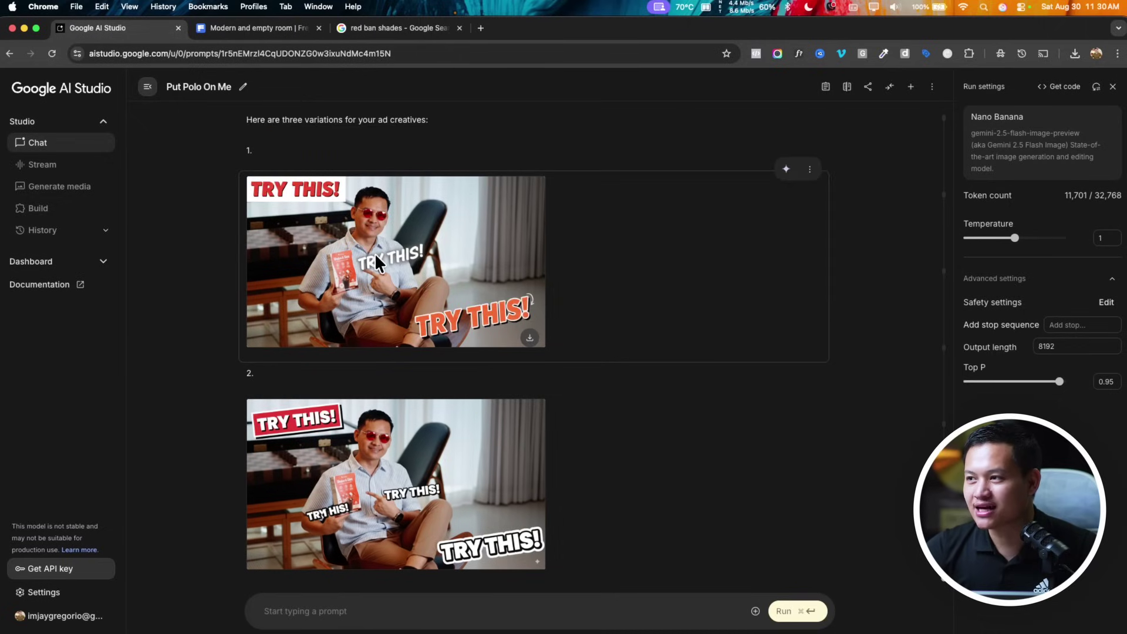
scroll(382, 271, "down", 4)
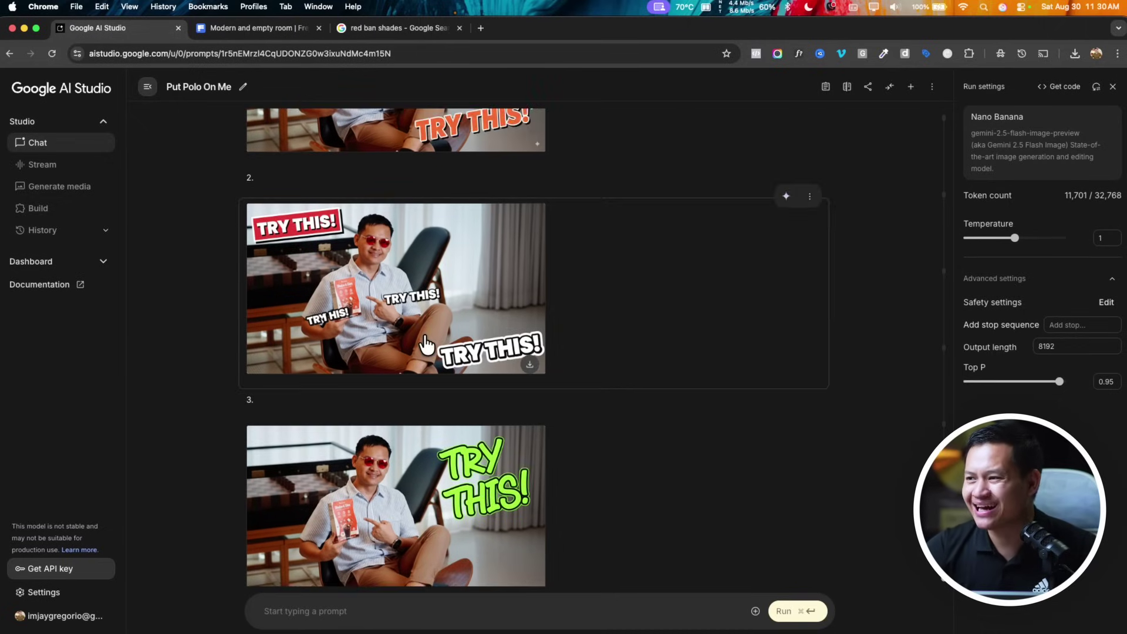
left_click(418, 281)
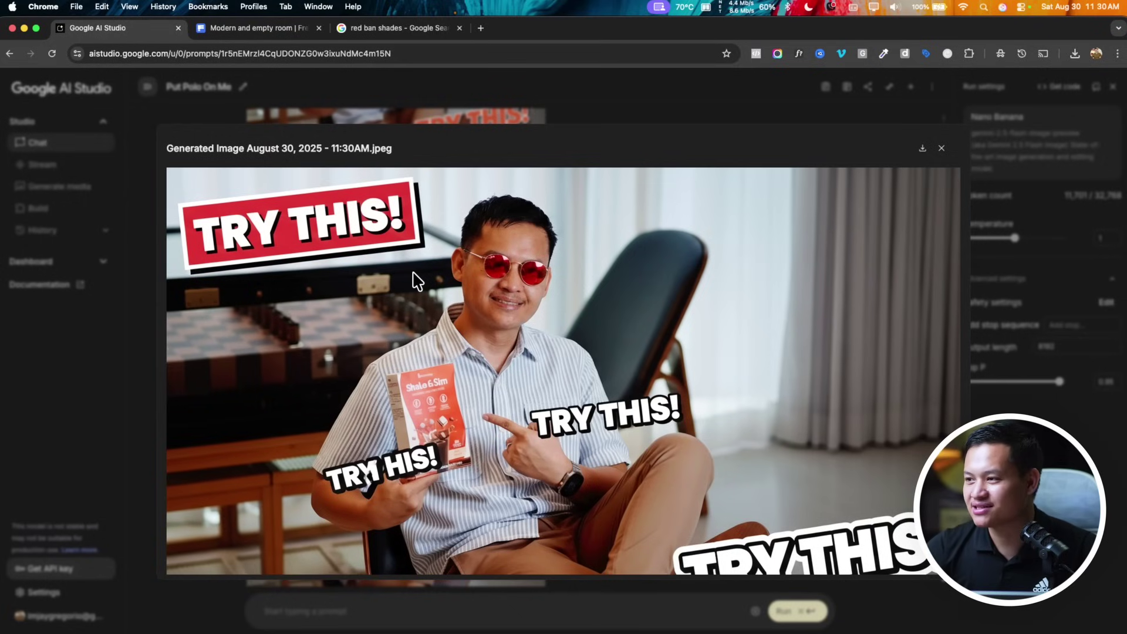
left_click(418, 281)
left_click(369, 326)
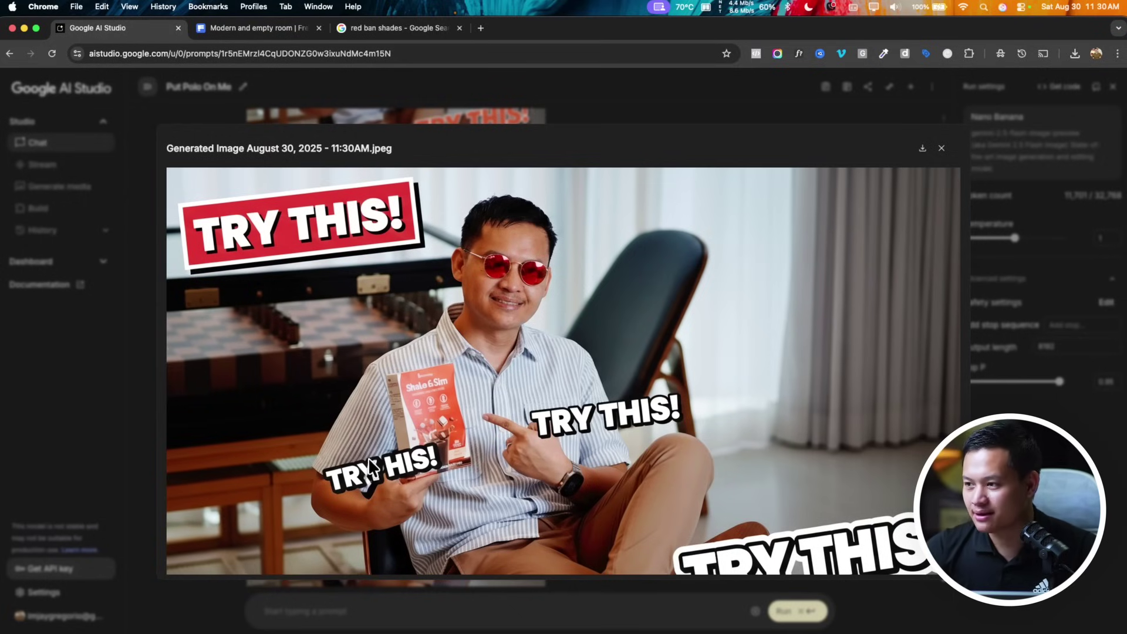
left_click(378, 446)
scroll(411, 305, "up", 4)
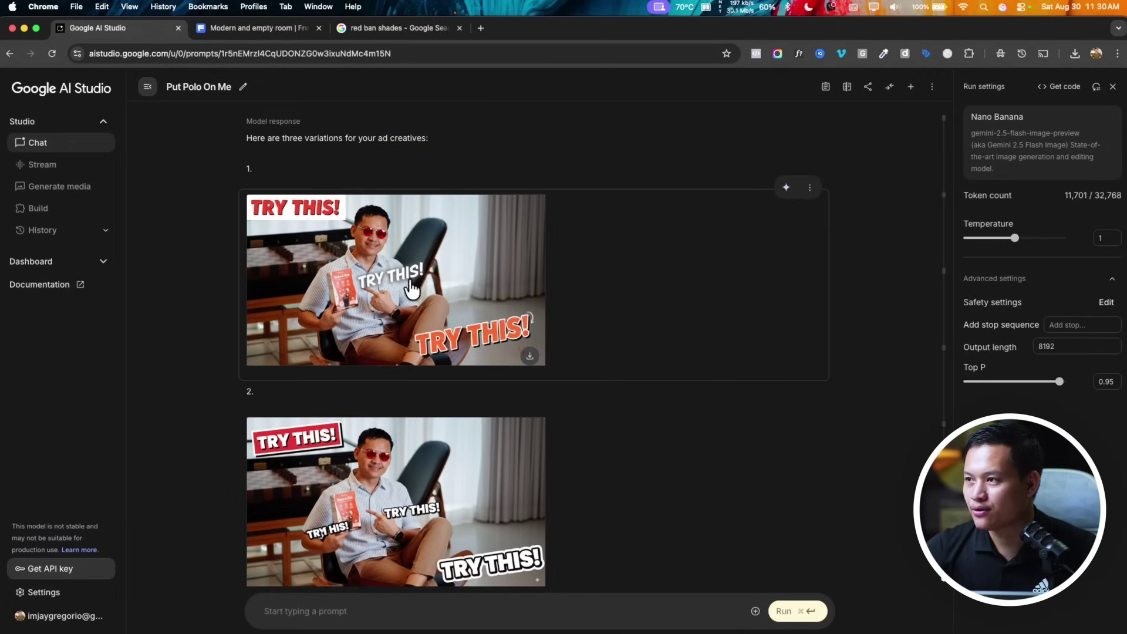
left_click(412, 288)
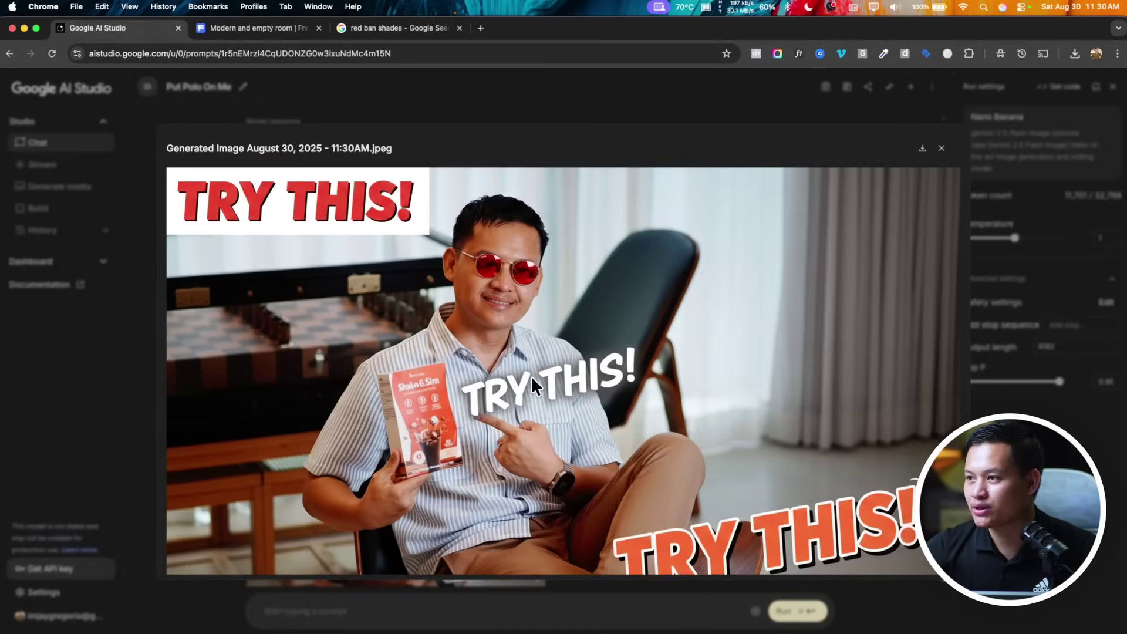
- Run the prompt "improve the ad by adding some elements, my goal is hgher CTR. and adjust the size by 1080 by 1080 make 1 variation only"
scroll(531, 376, "down", 2)
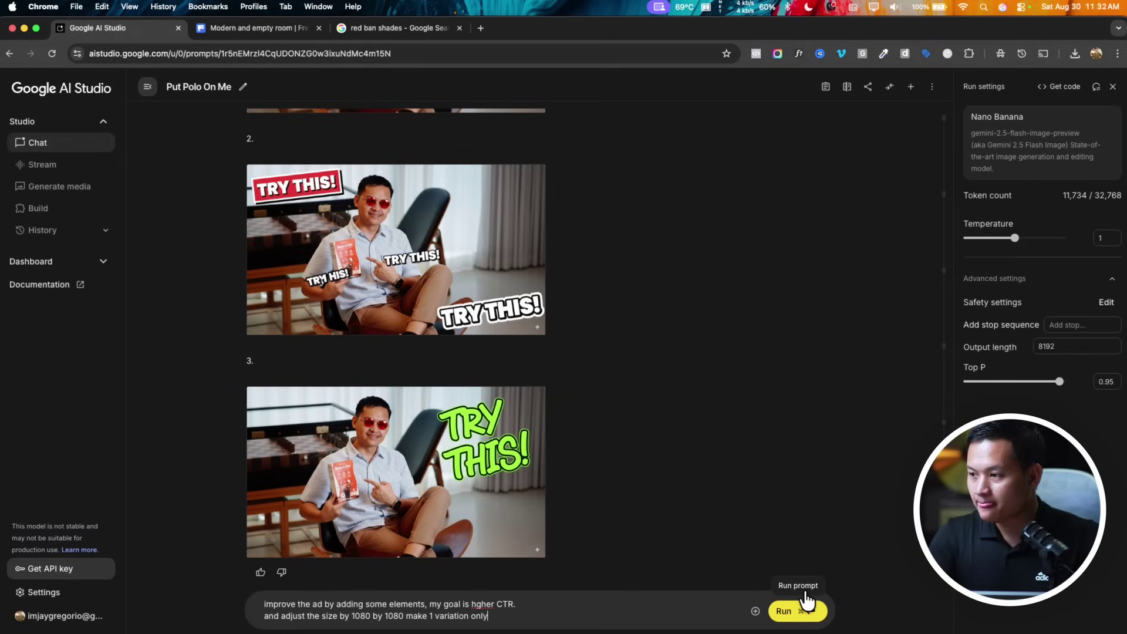
left_click(806, 595)
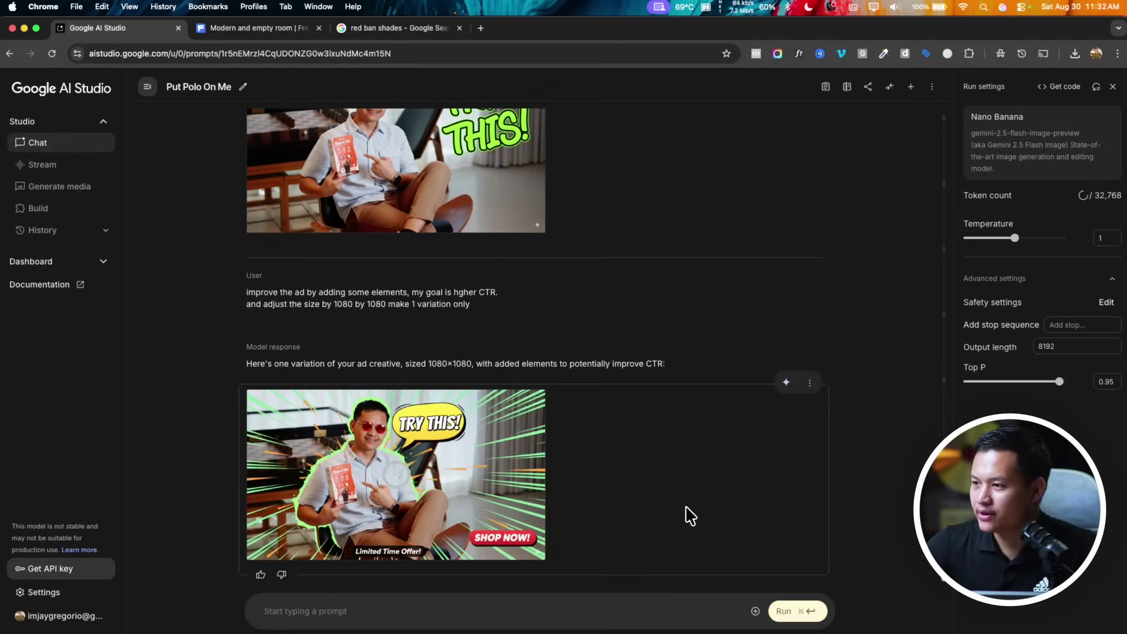
- Examine the new ad creative up close, checking the speech bubble, the offer caption, the call-to-action button and the image proportions
mouse_move(517, 485)
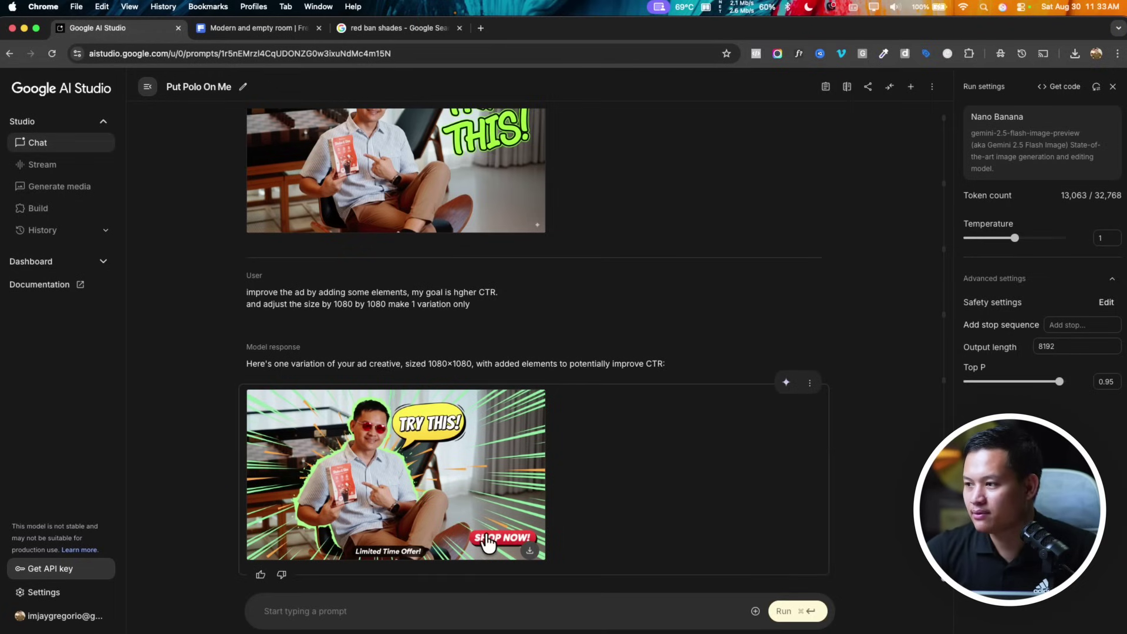
scroll(428, 481, "up", 5)
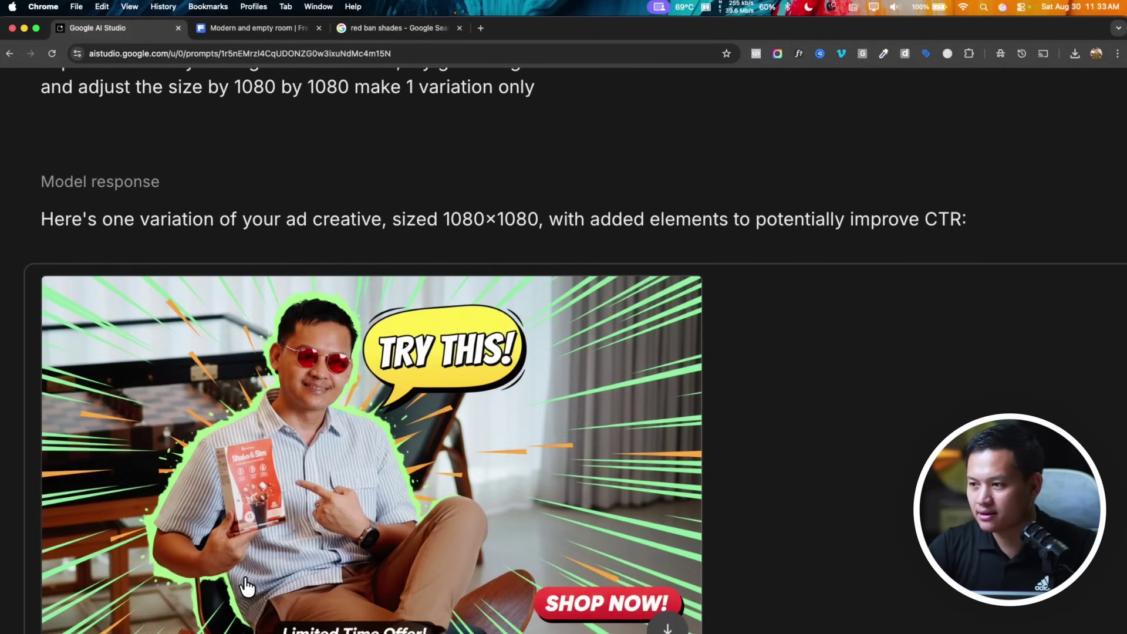
scroll(435, 471, "down", 3)
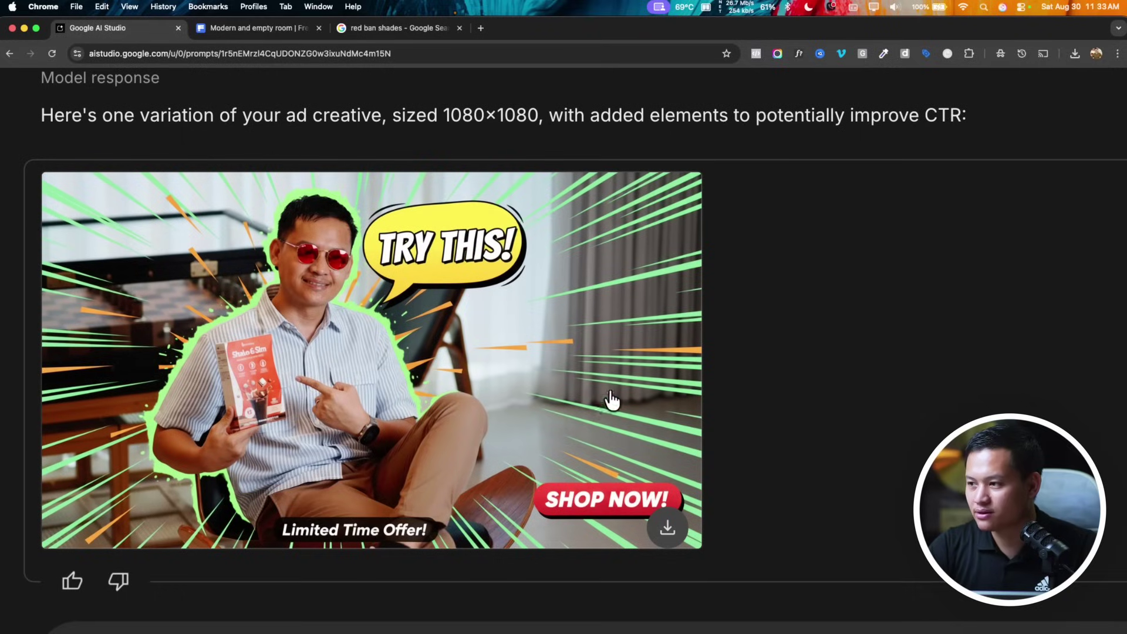